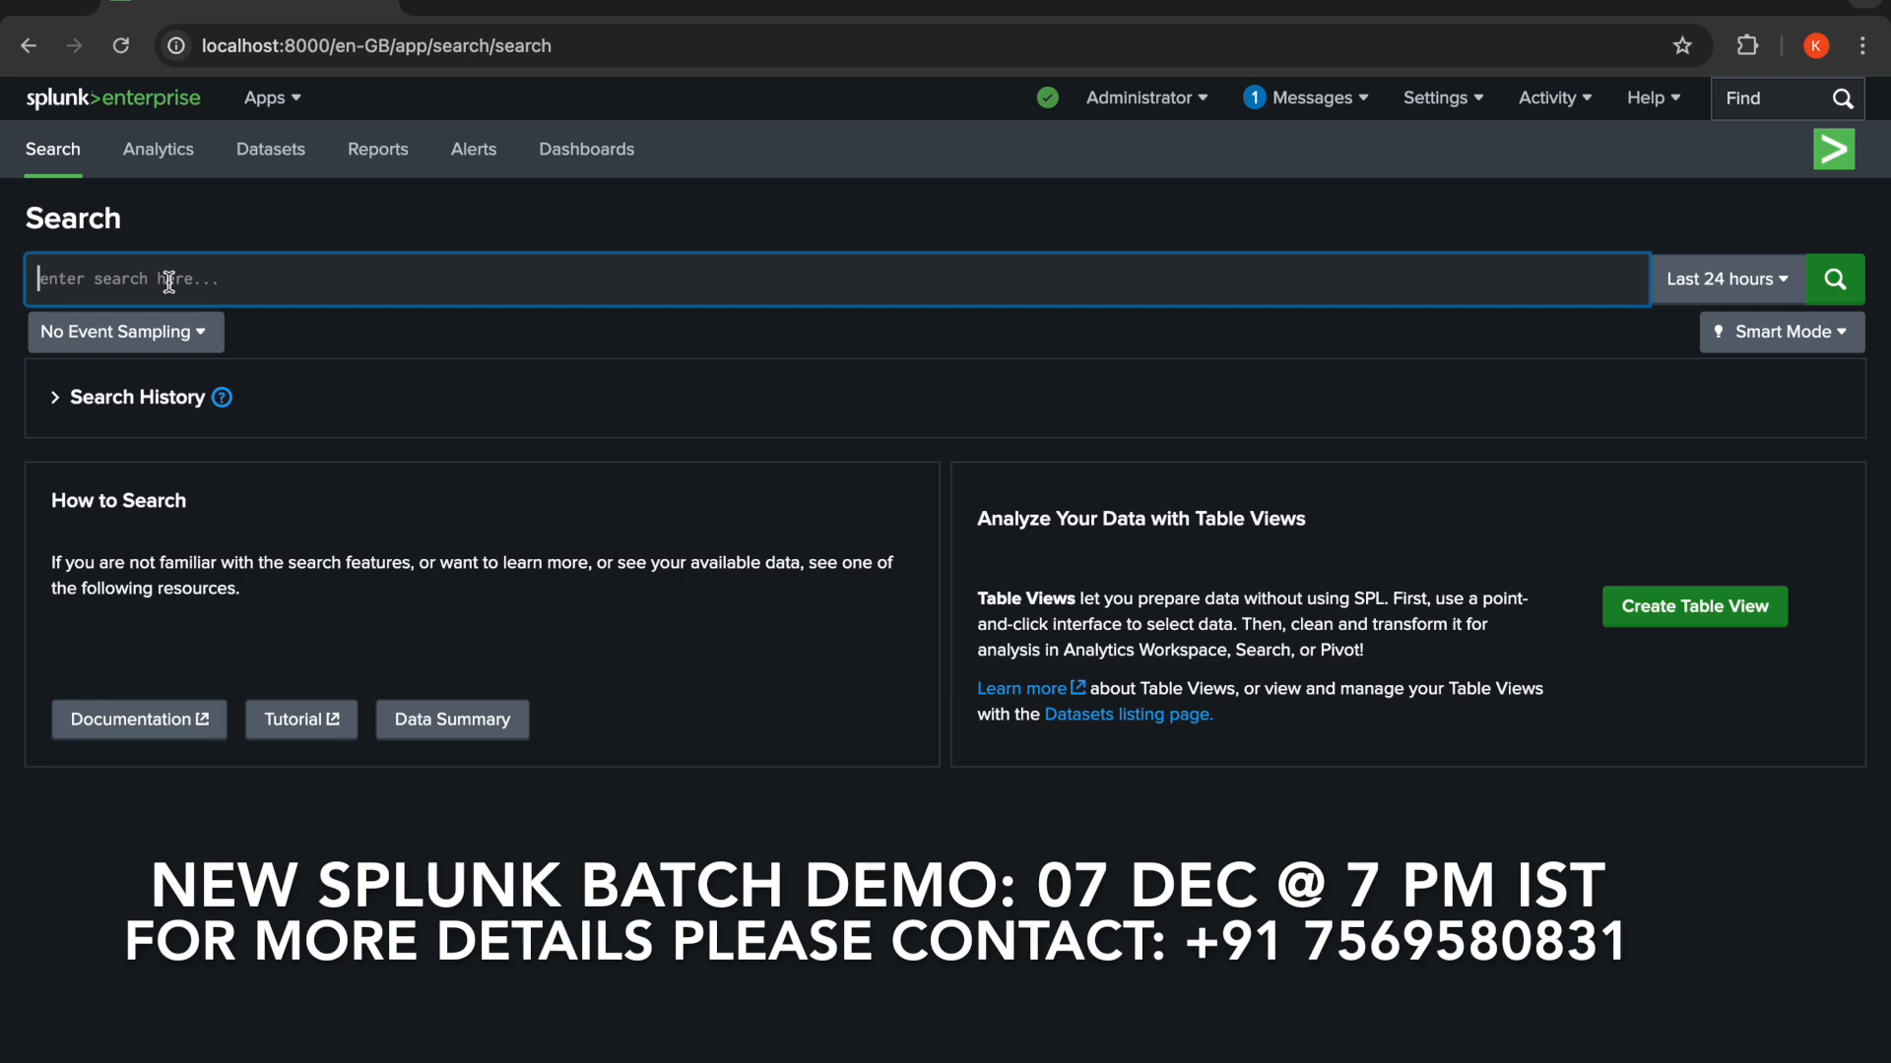
- Enter a | makeresults search, set the time range to All time, and run it
{"action": "type", "text": "|"}
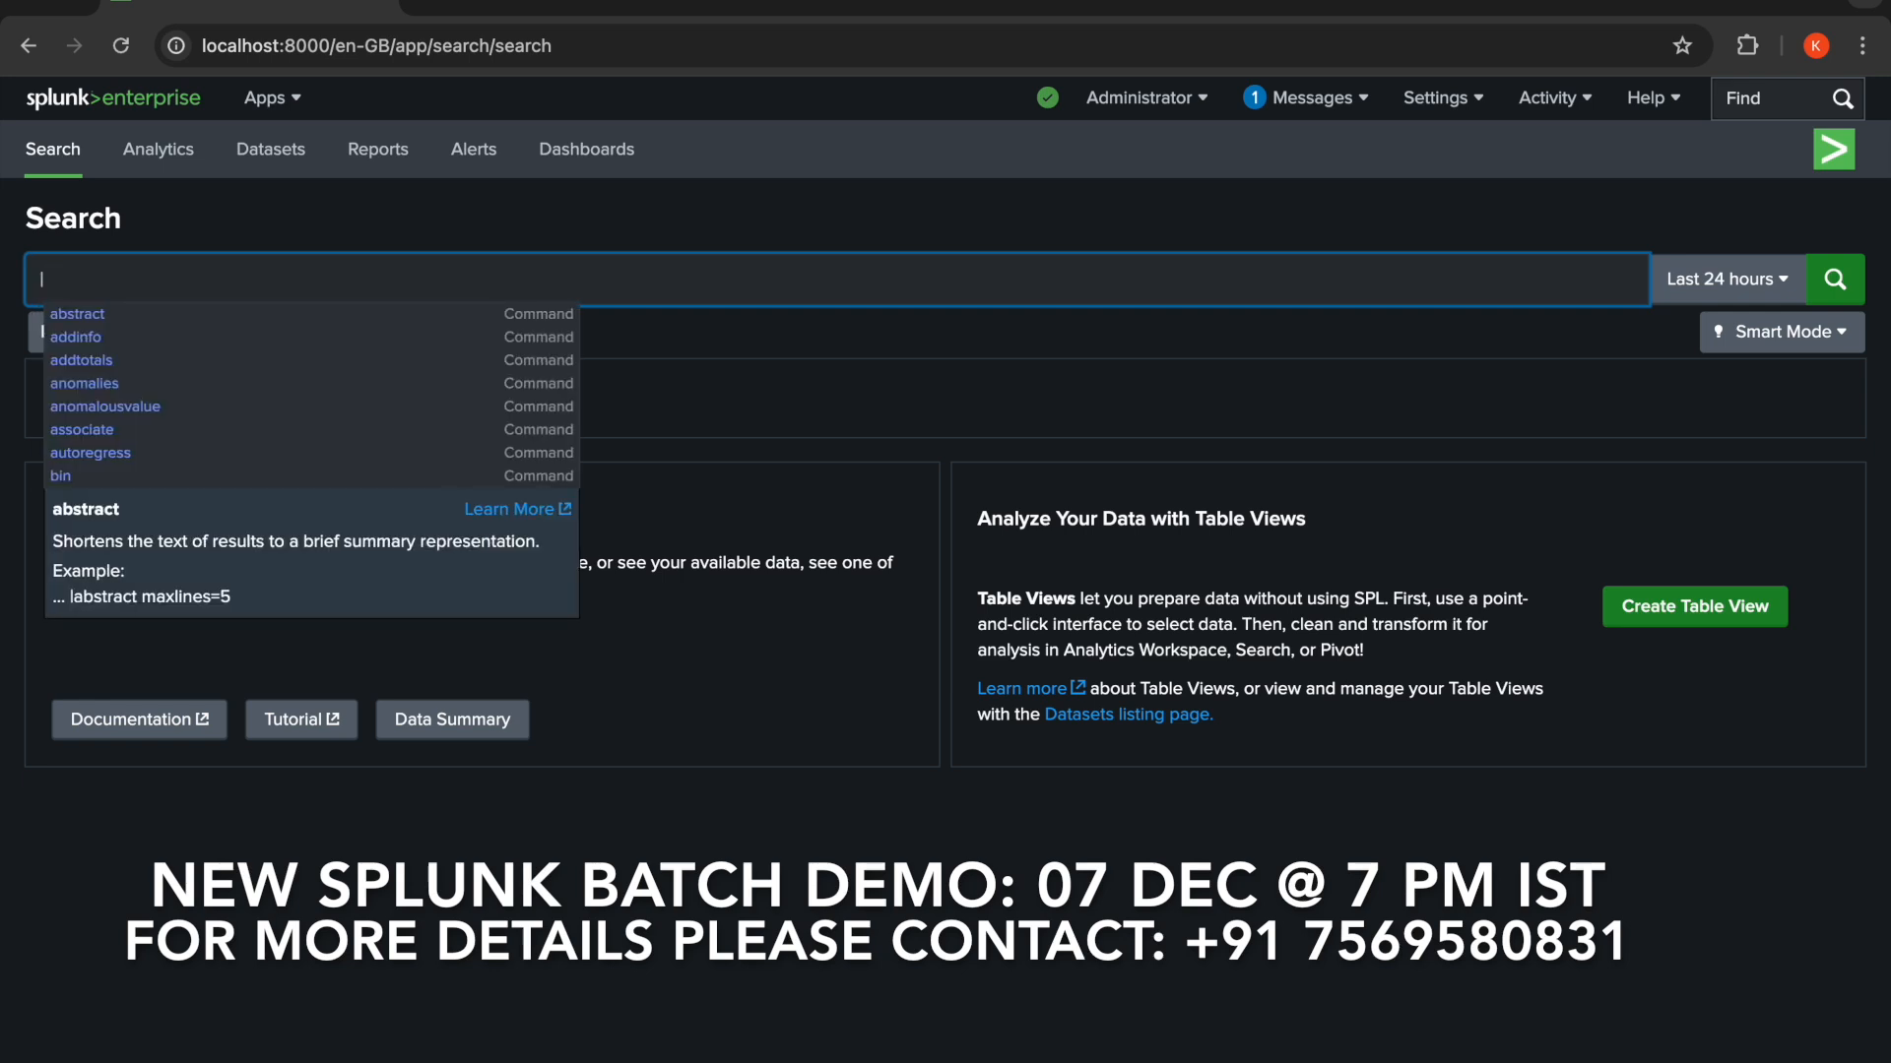
{"action": "type", "text": " ma"}
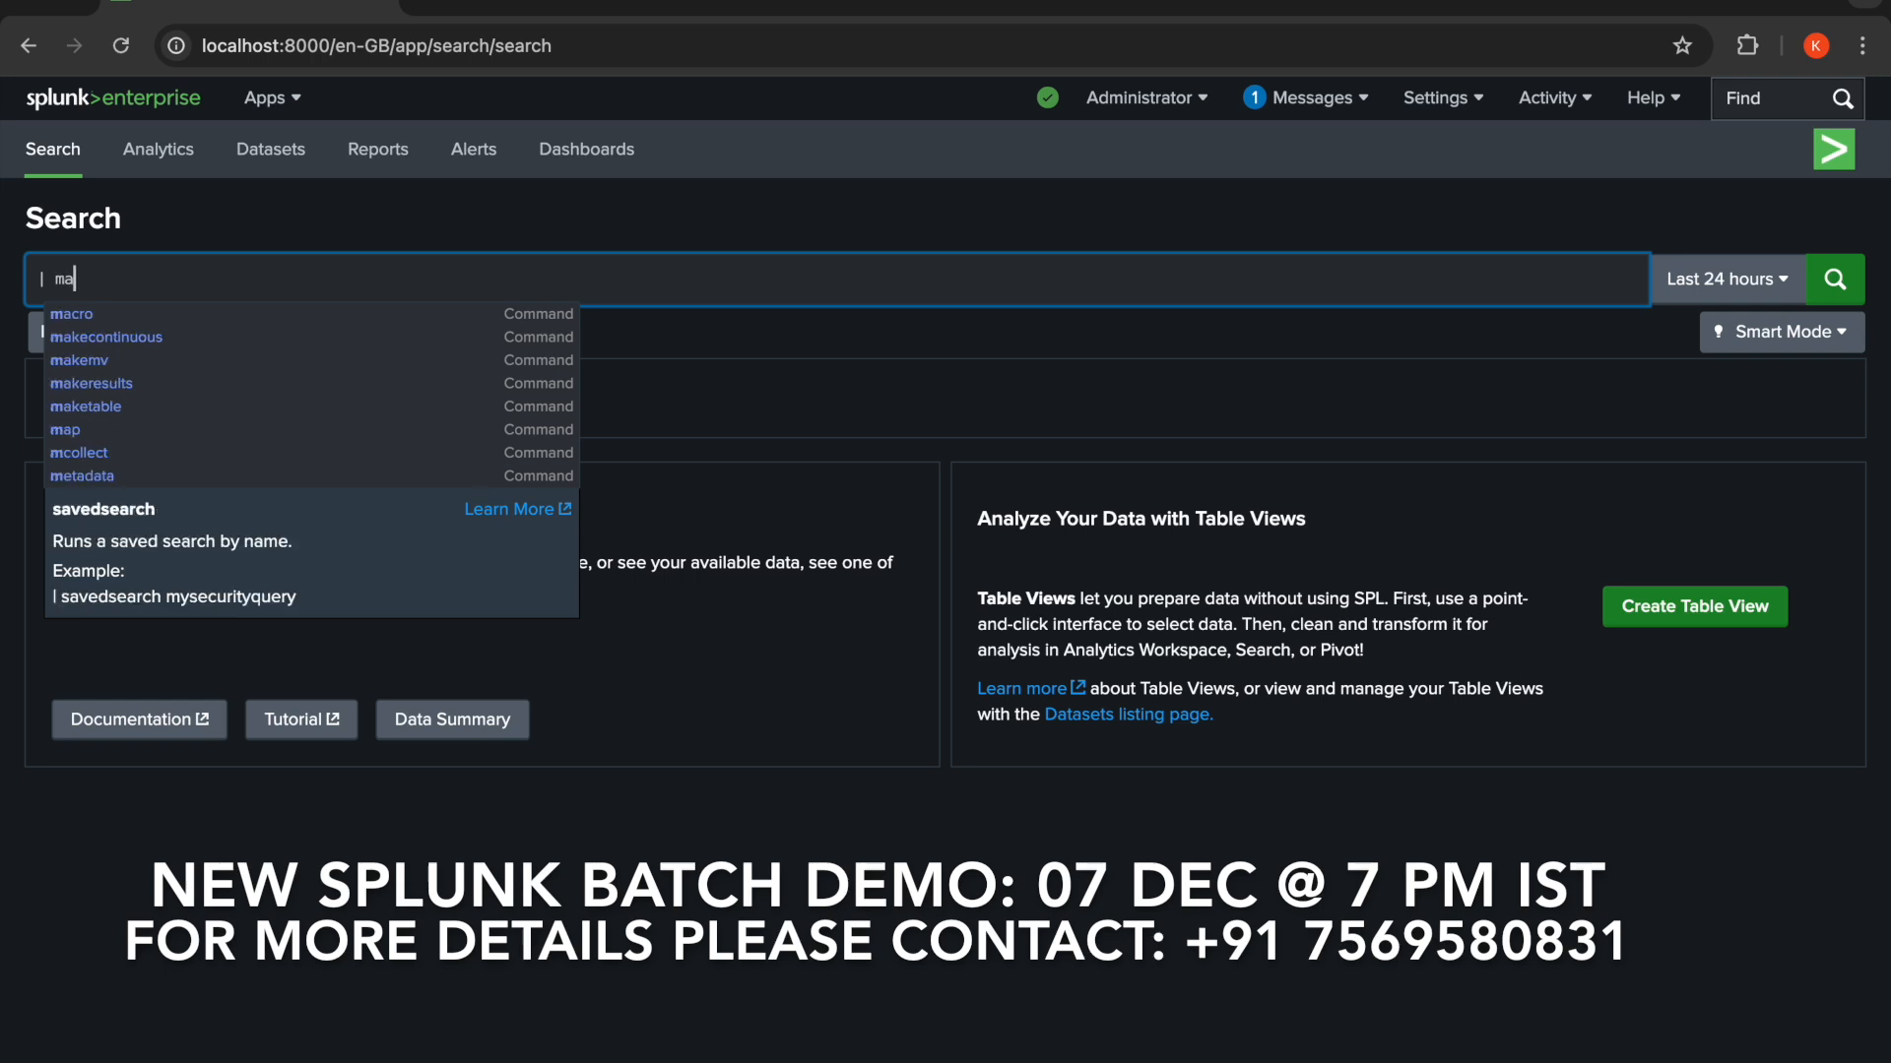
{"action": "type", "text": "keresults"}
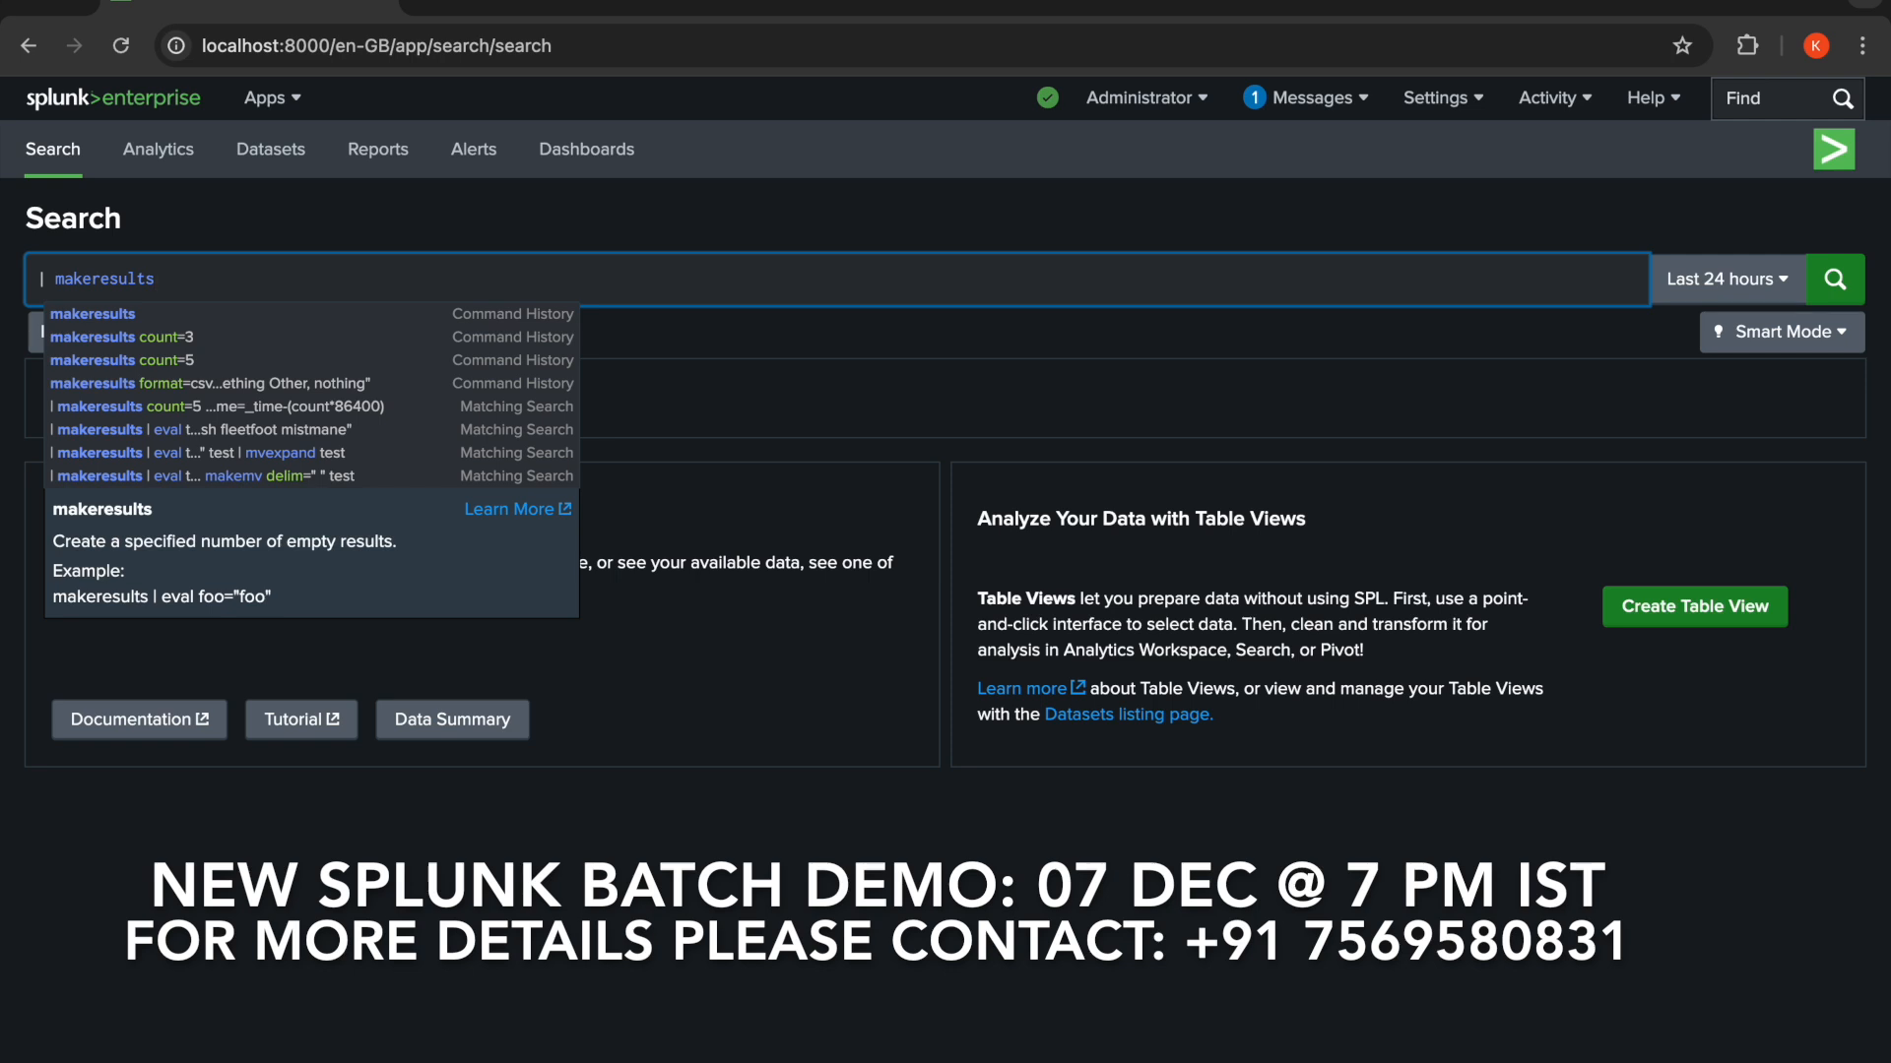
{"action": "left_click", "coordinate": [1761, 279]}
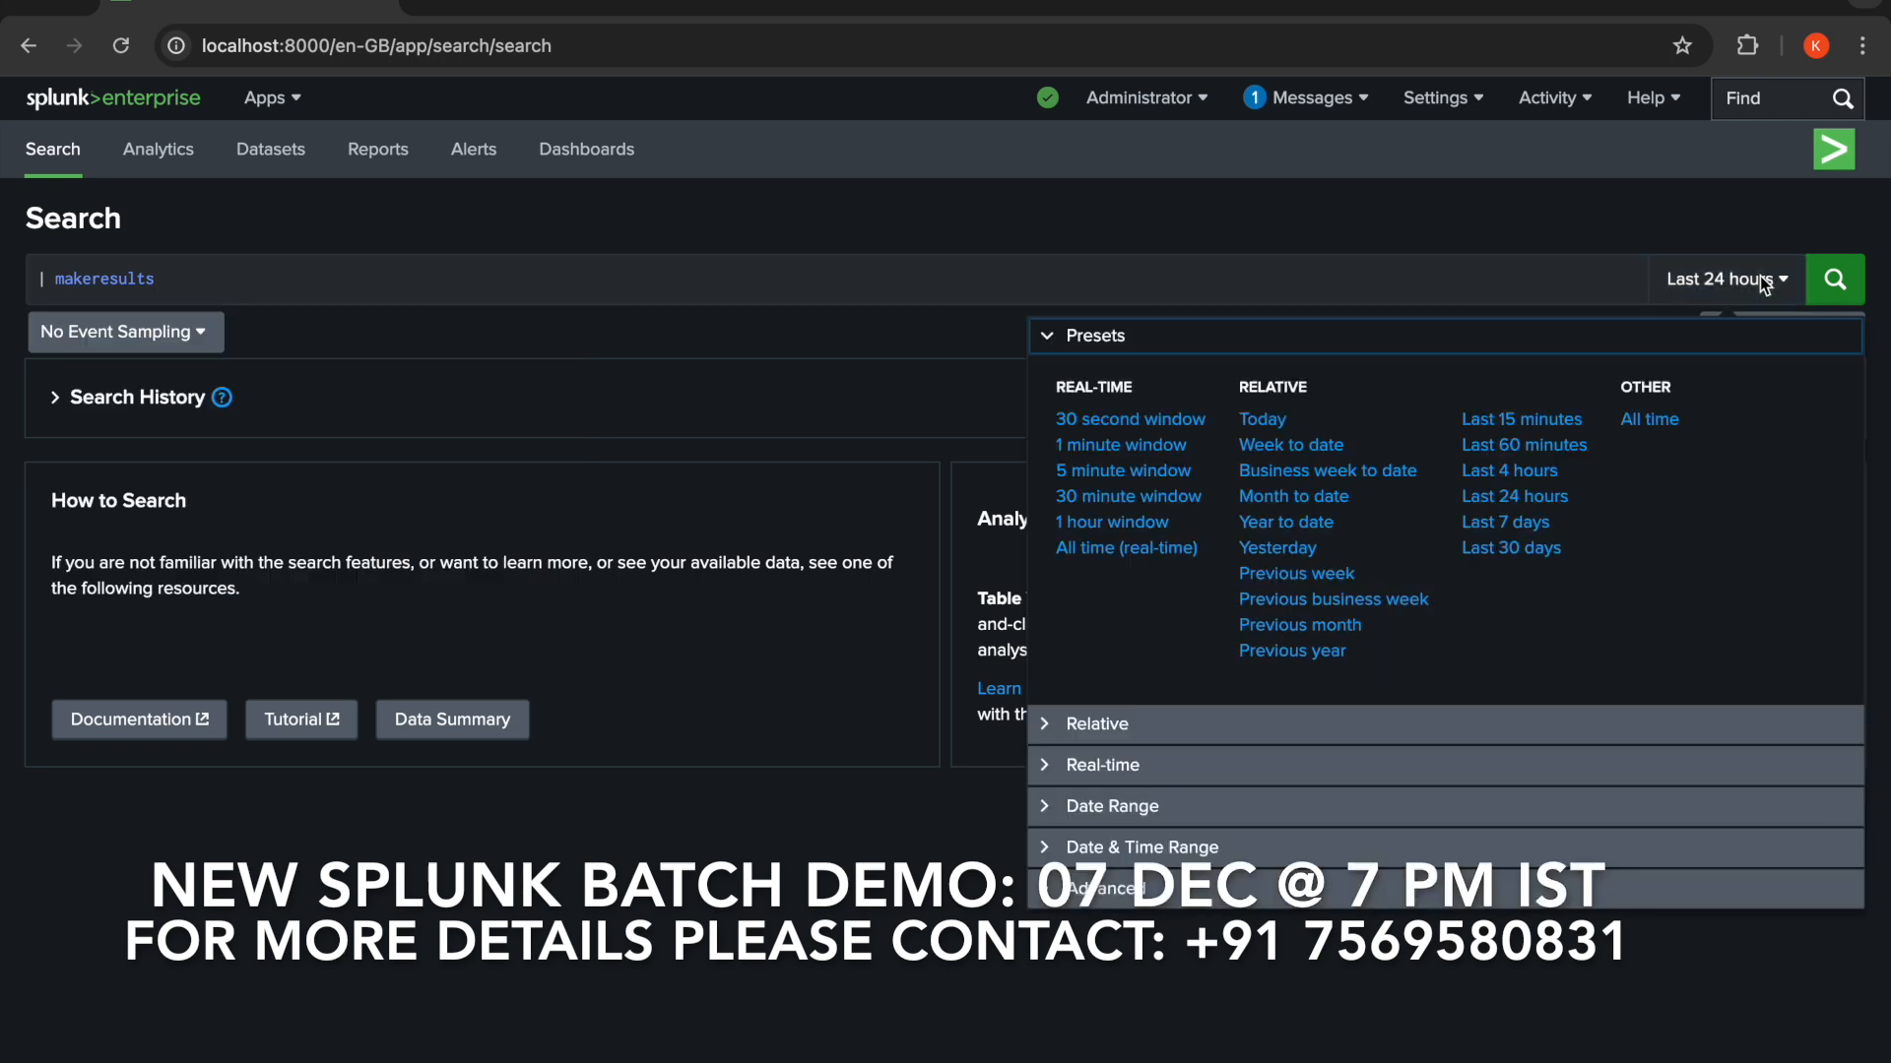
{"action": "left_click", "coordinate": [1649, 420]}
{"action": "left_click", "coordinate": [1834, 283]}
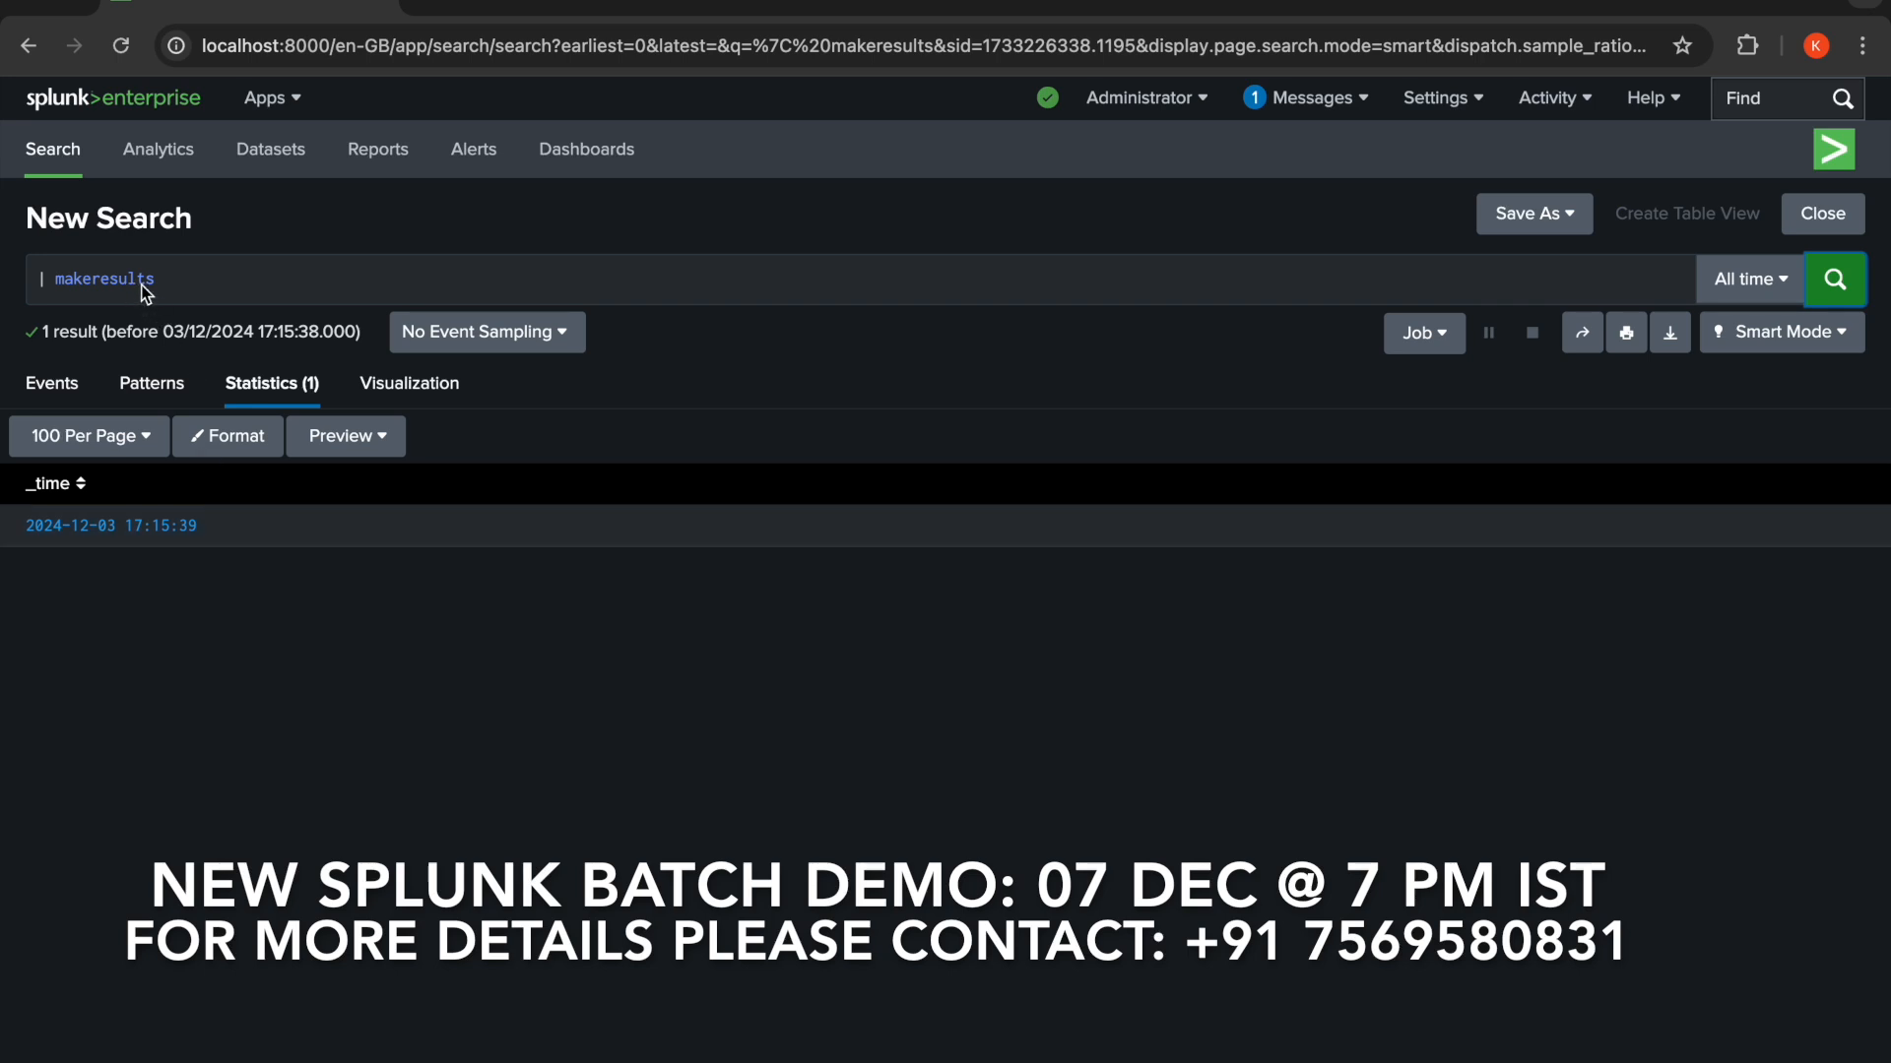
- Add count=5 to the makeresults command and rerun the search
{"action": "left_click", "coordinate": [213, 284]}
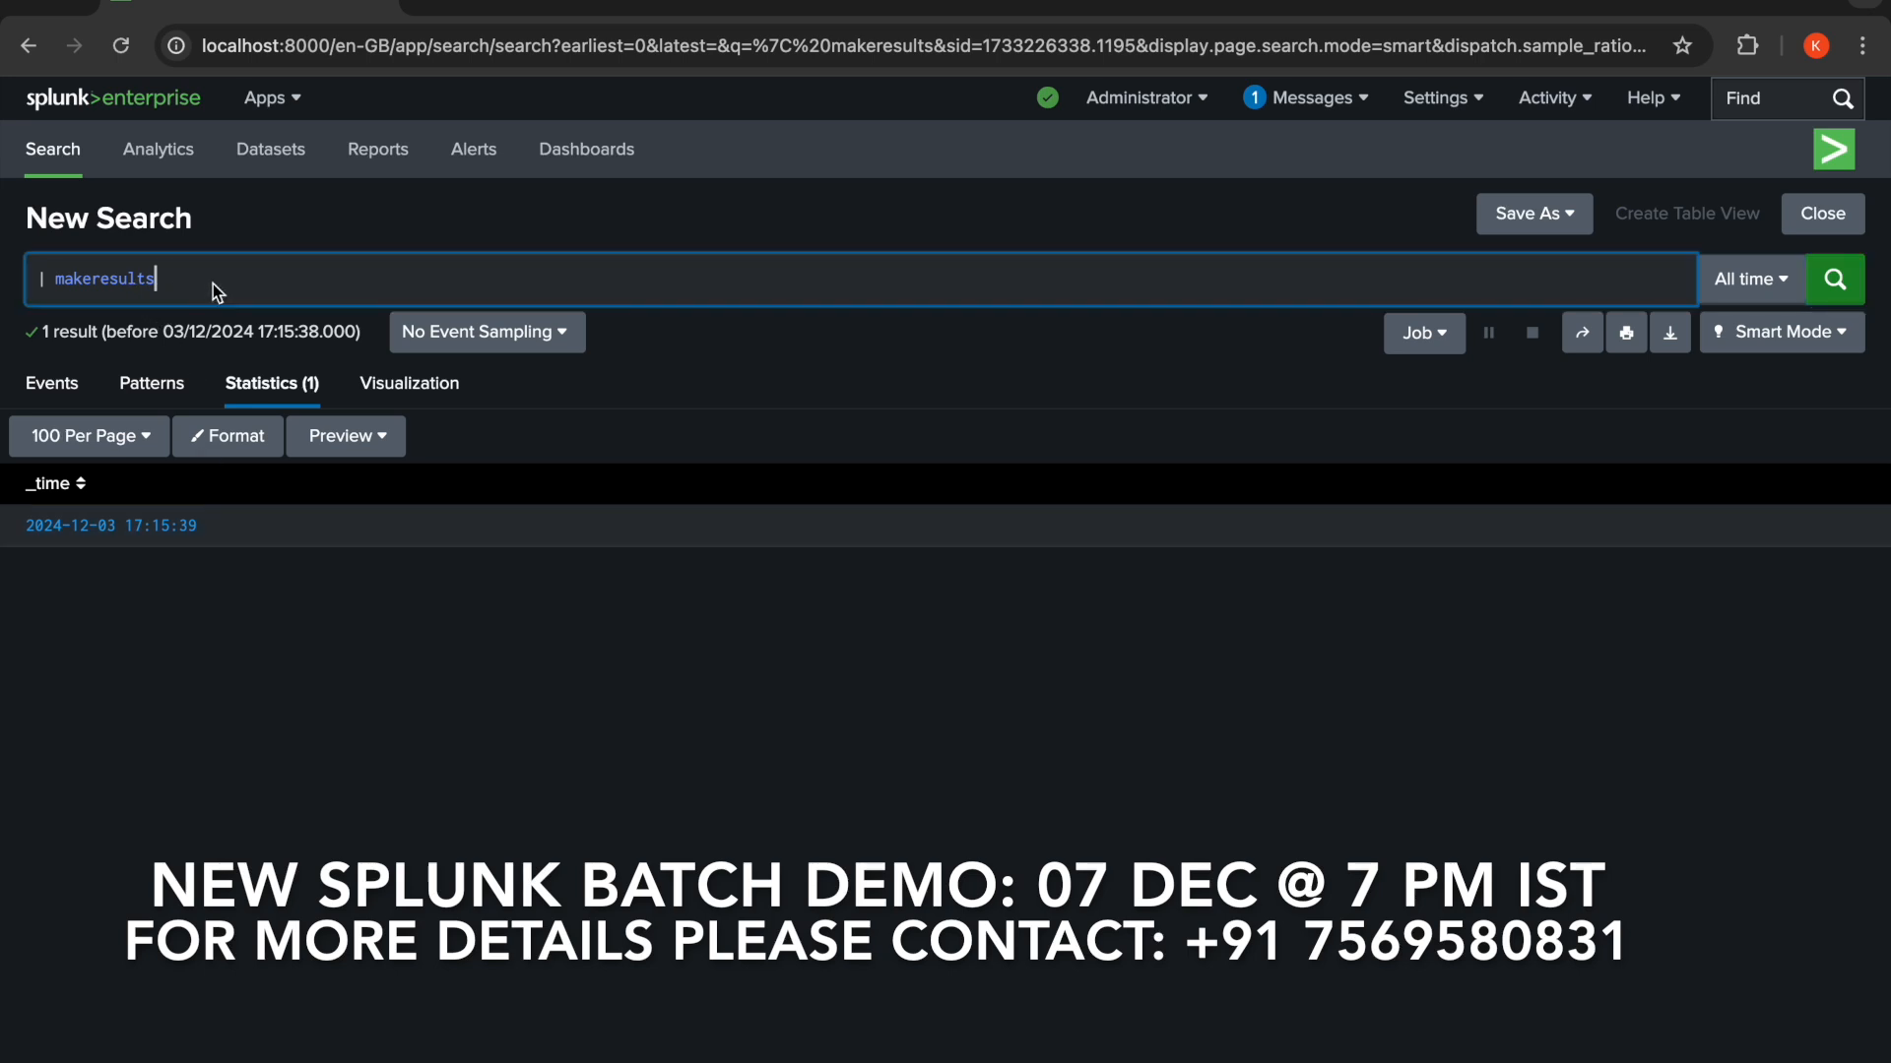
{"action": "type", "text": "cou"}
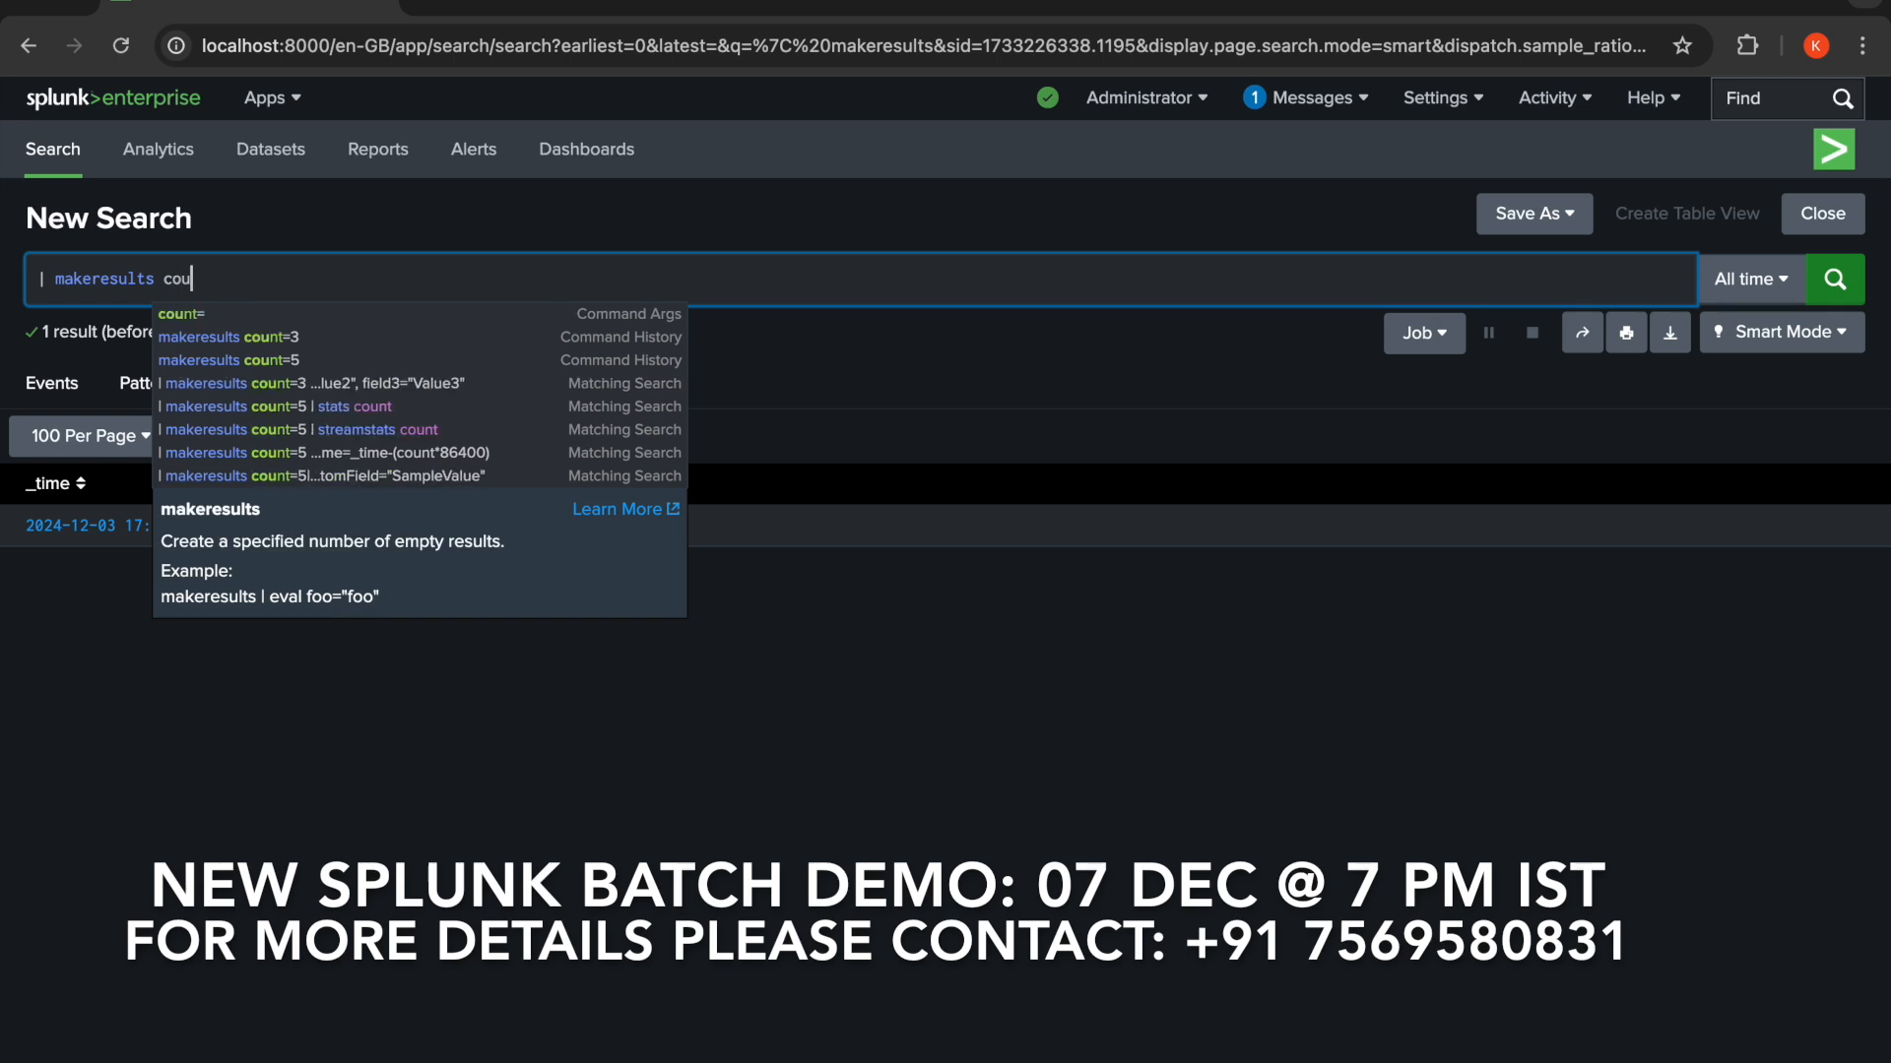
{"action": "type", "text": "nt="}
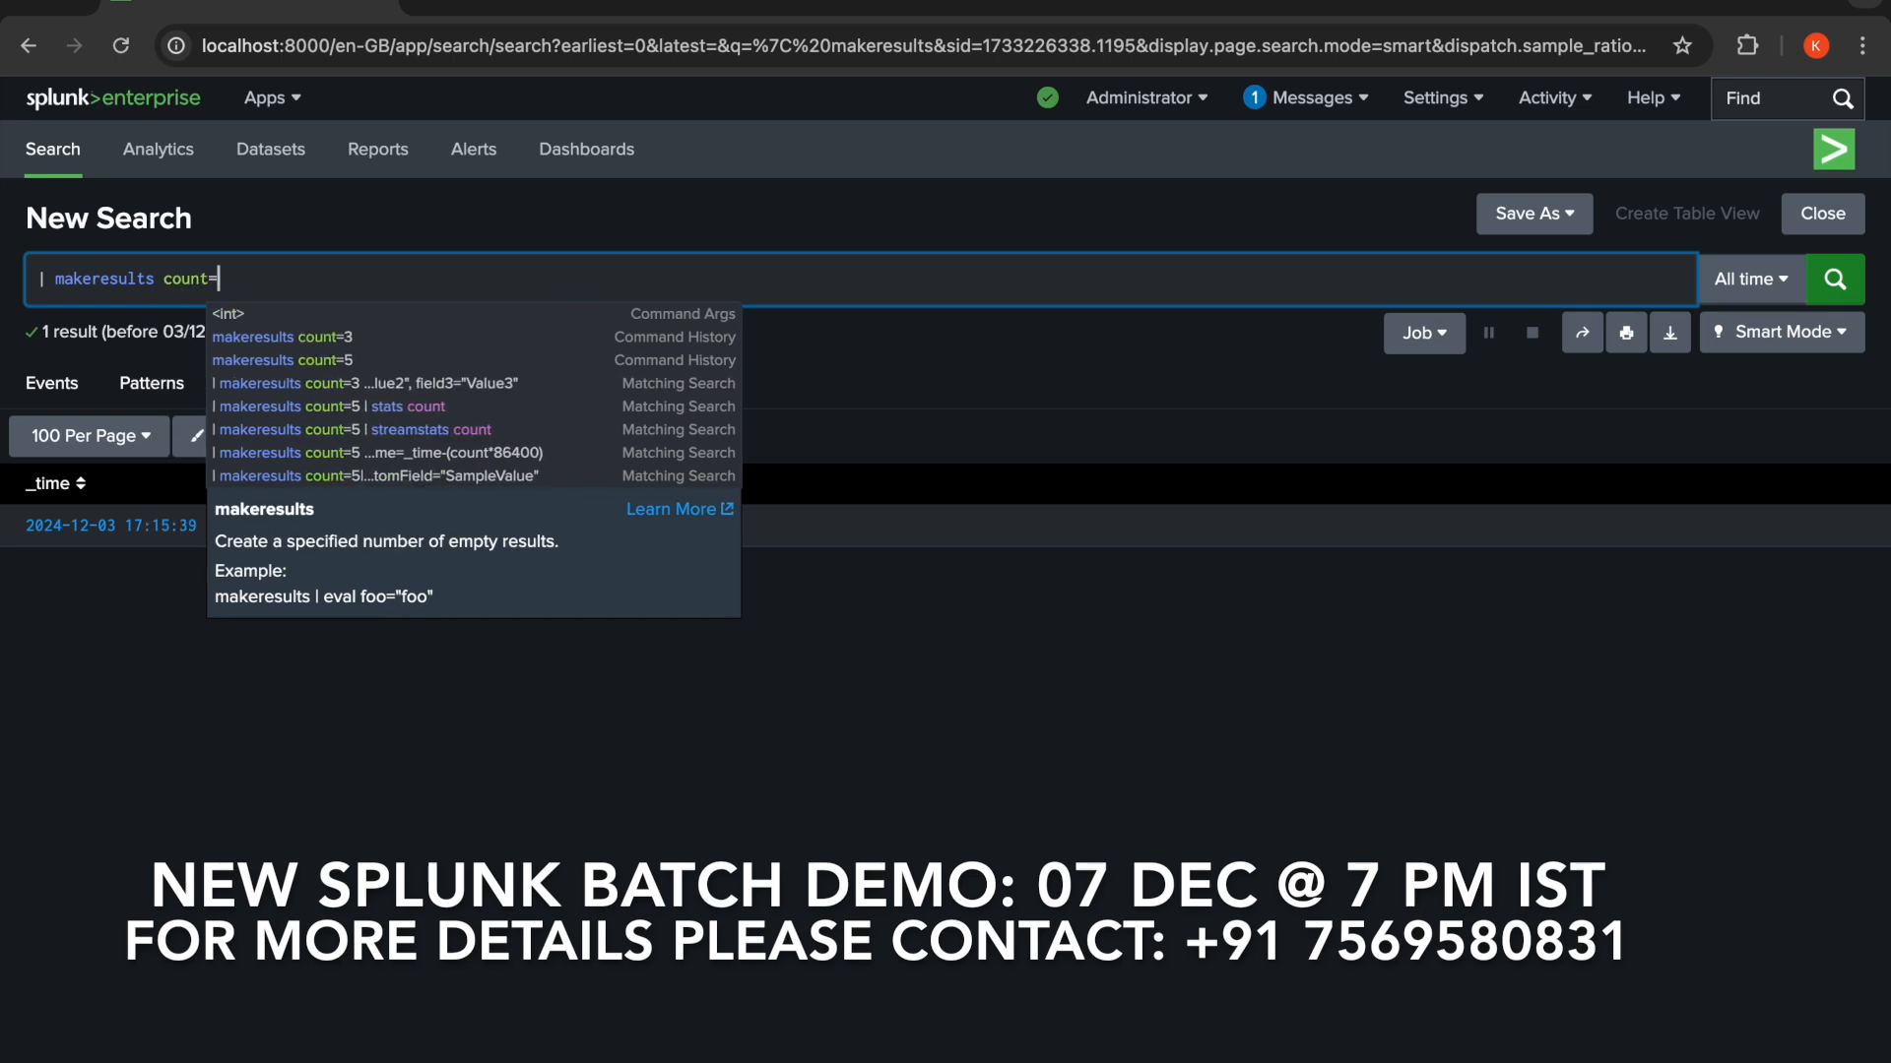
{"action": "type", "text": "5"}
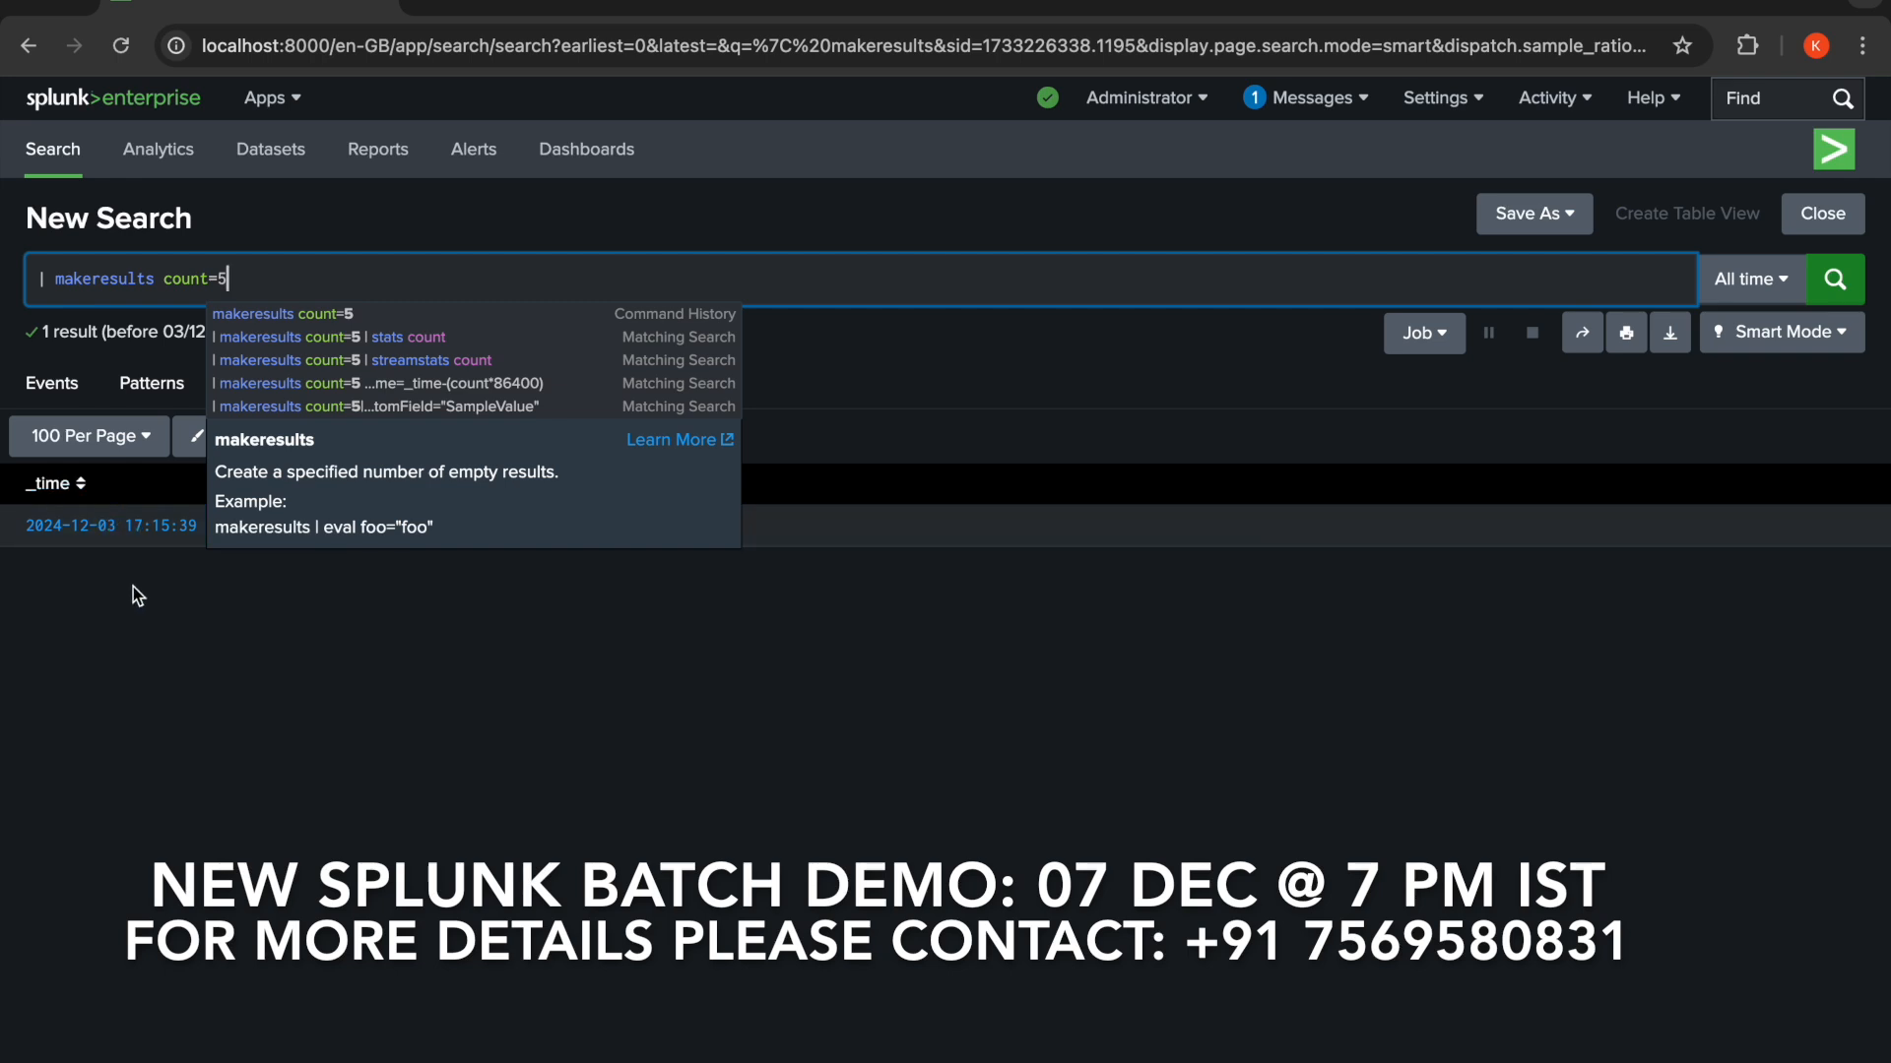
{"action": "left_click", "coordinate": [1850, 283]}
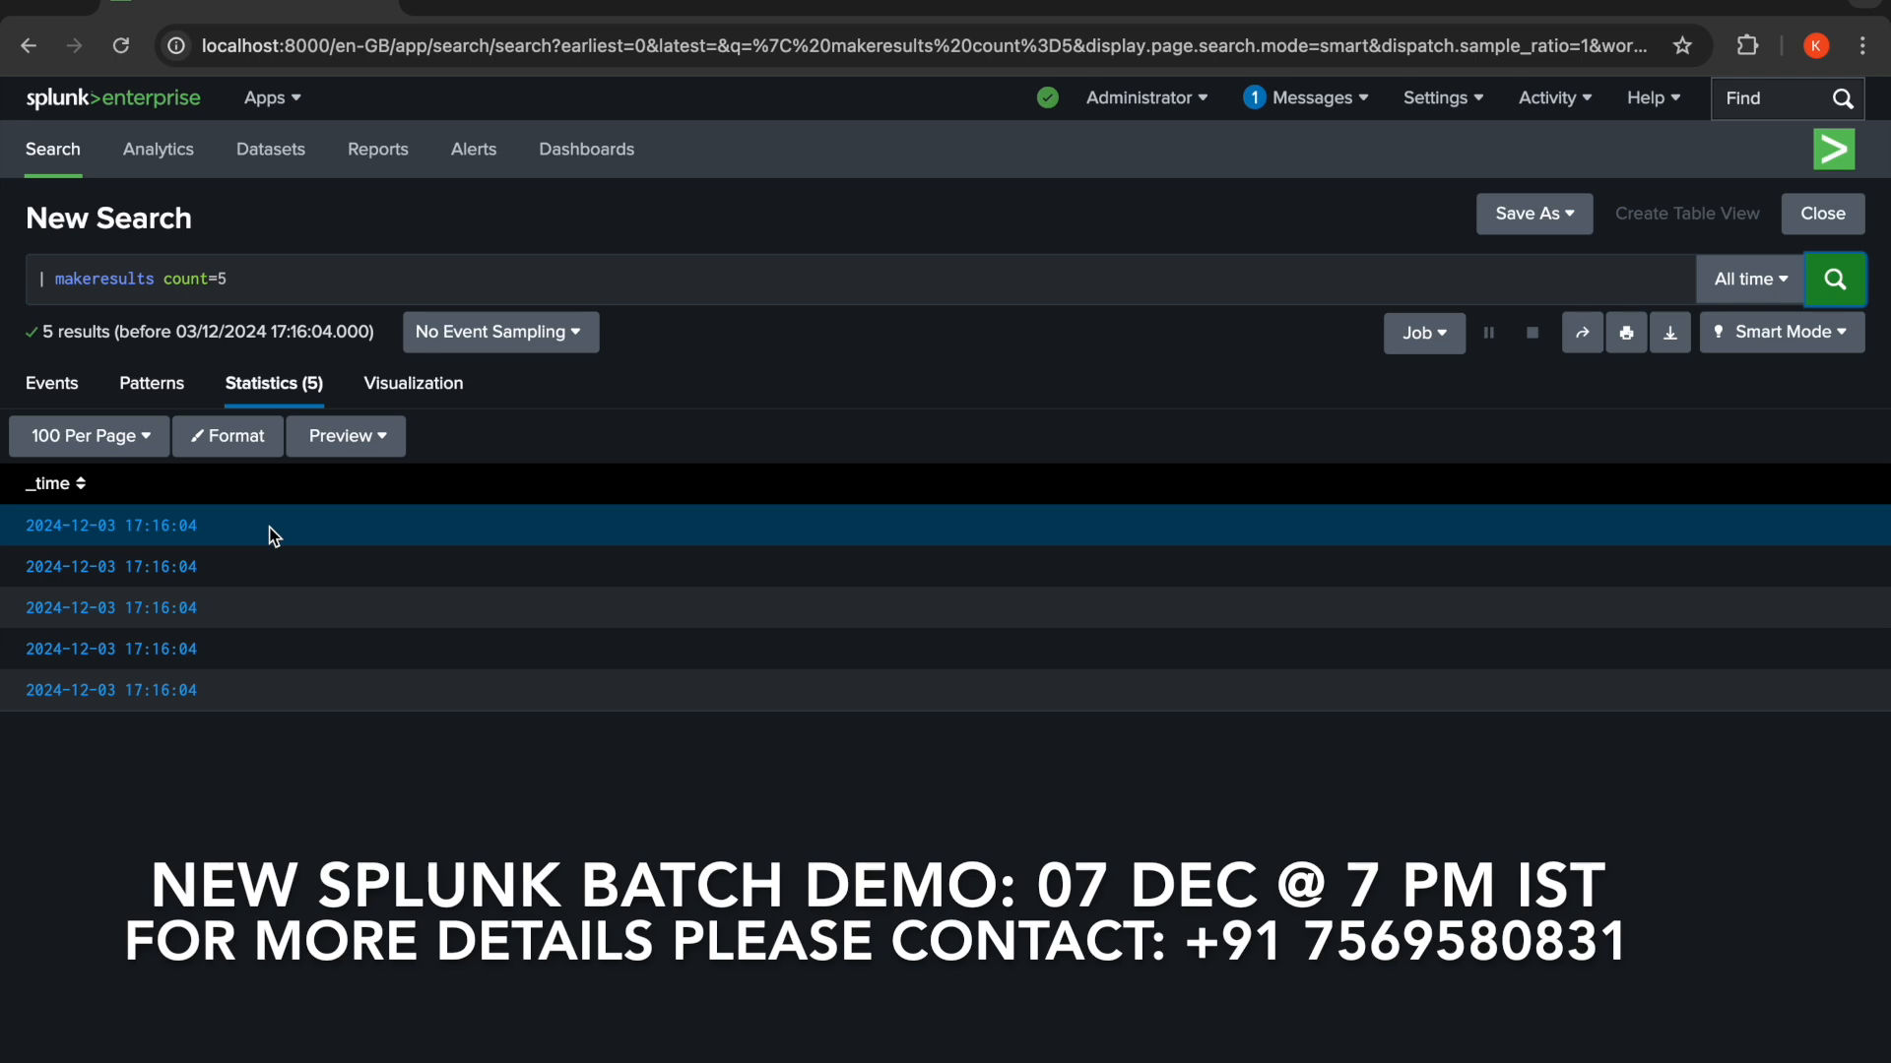
- Append | streamstats count to the search and run it
{"action": "left_click", "coordinate": [346, 284]}
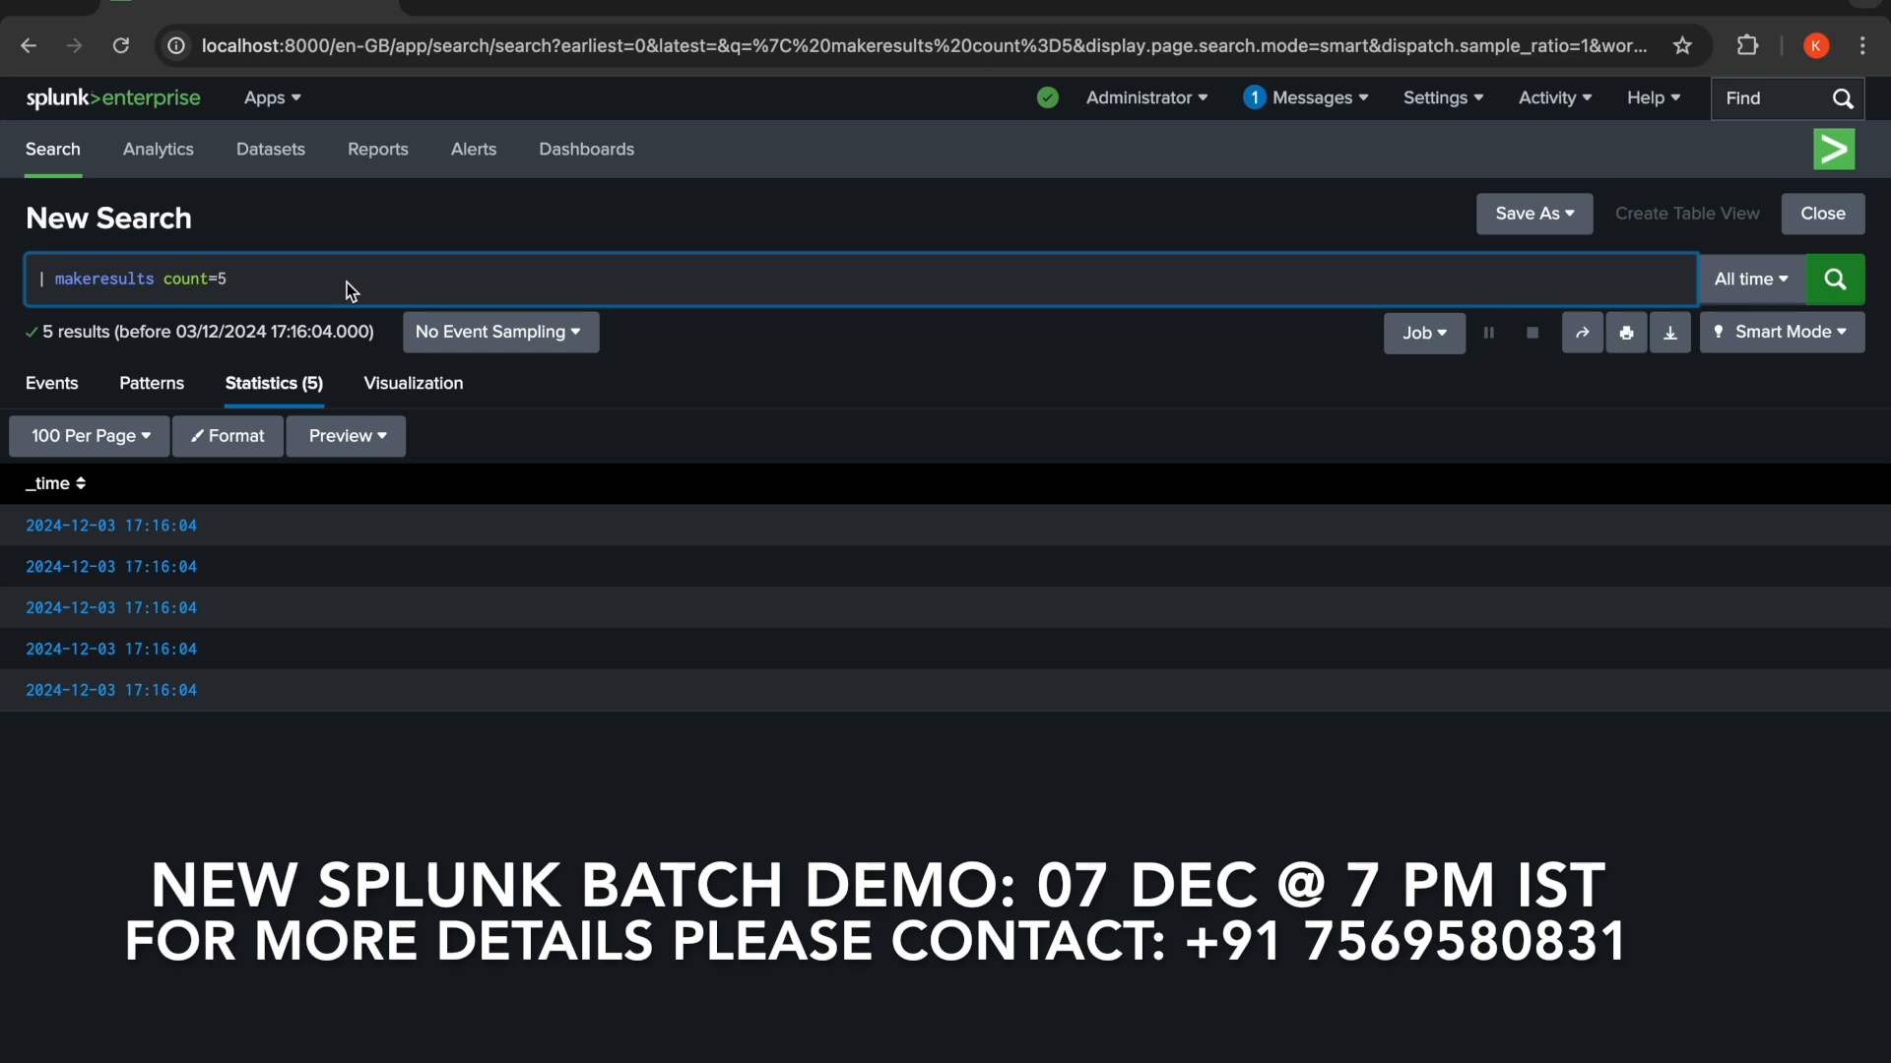
{"action": "type", "text": "| "}
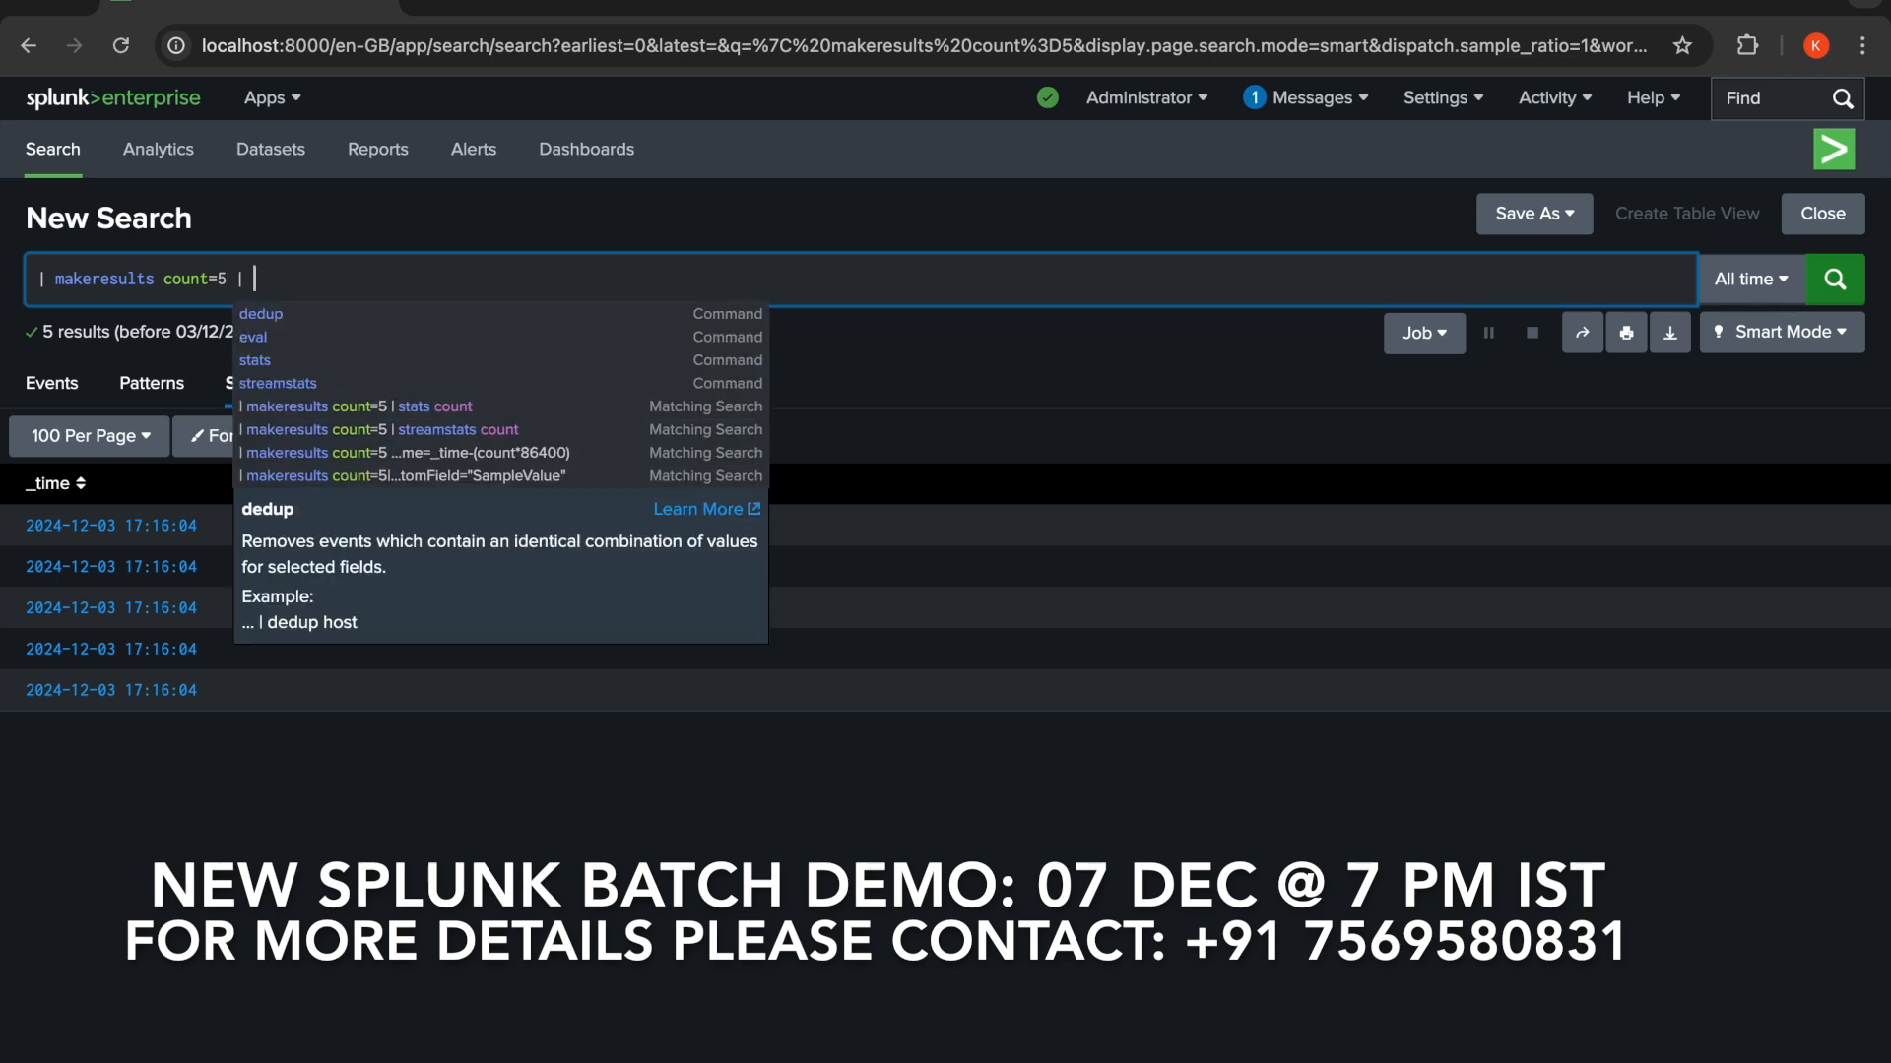
{"action": "type", "text": "strea"}
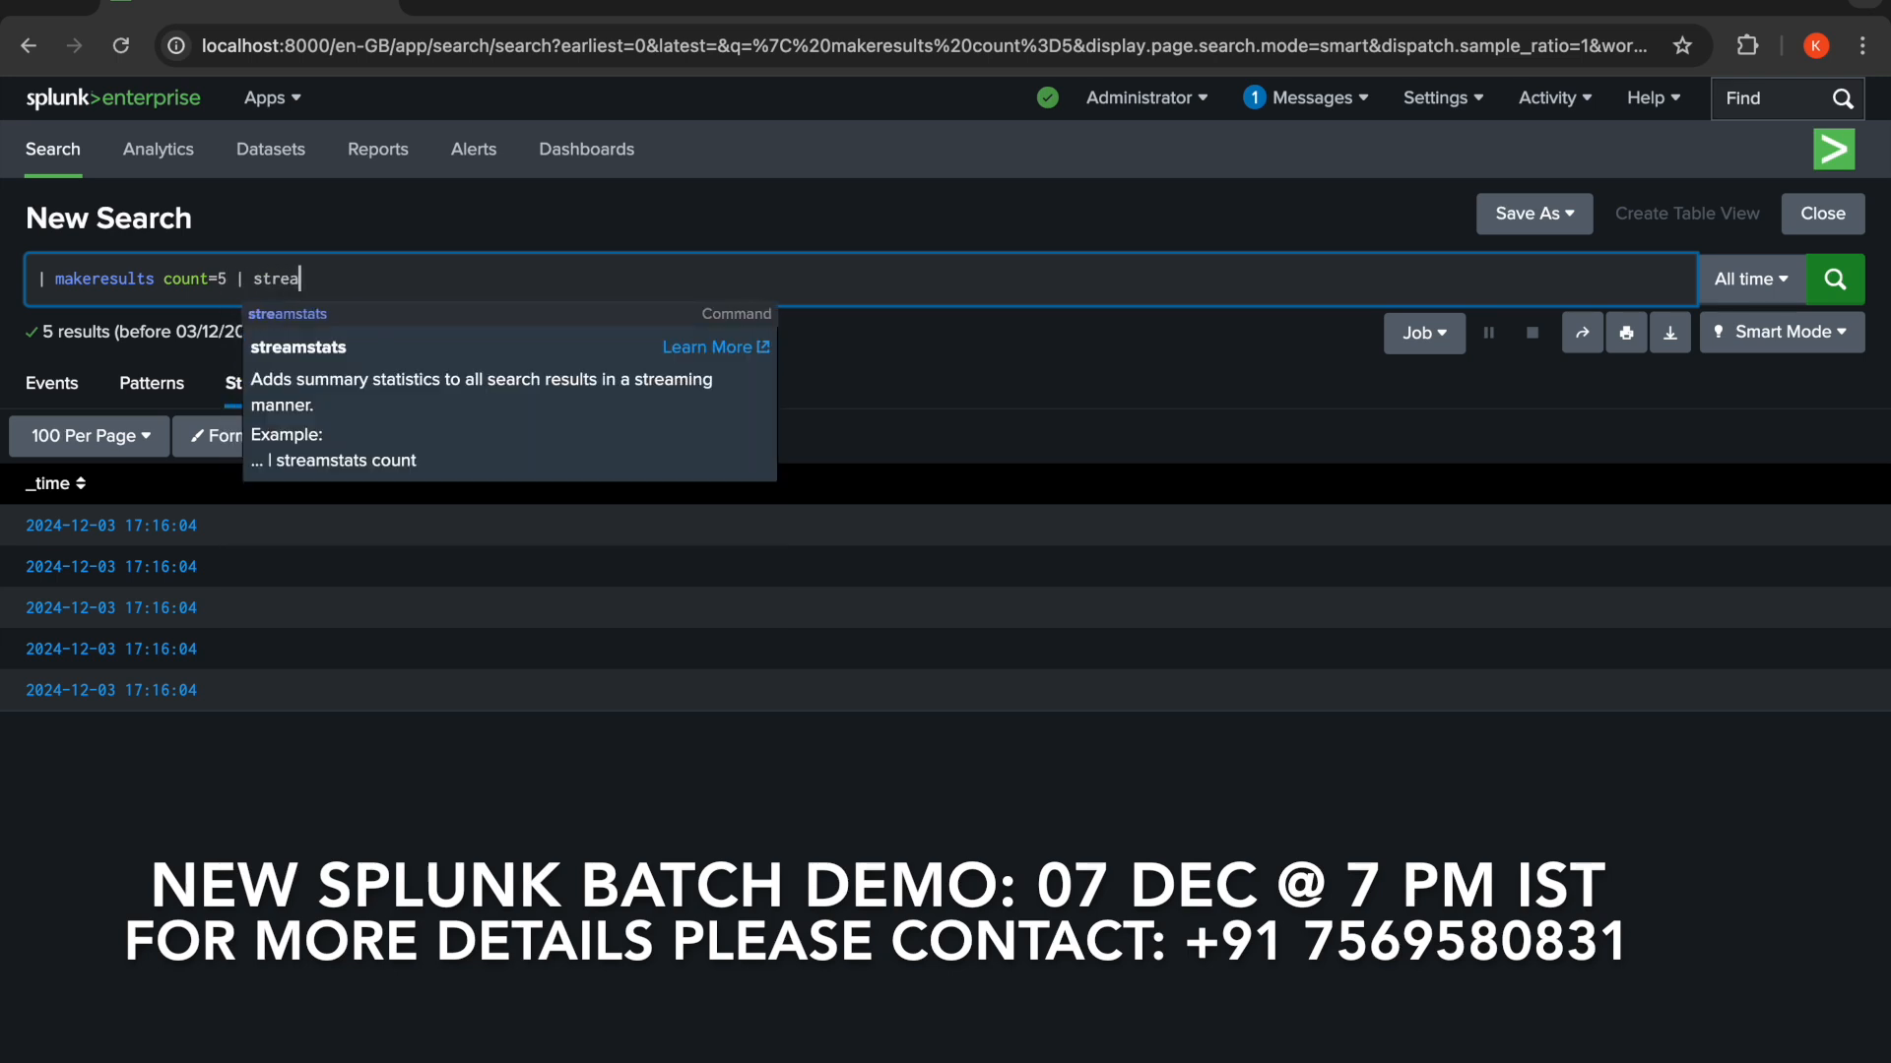
{"action": "type", "text": "mstats "}
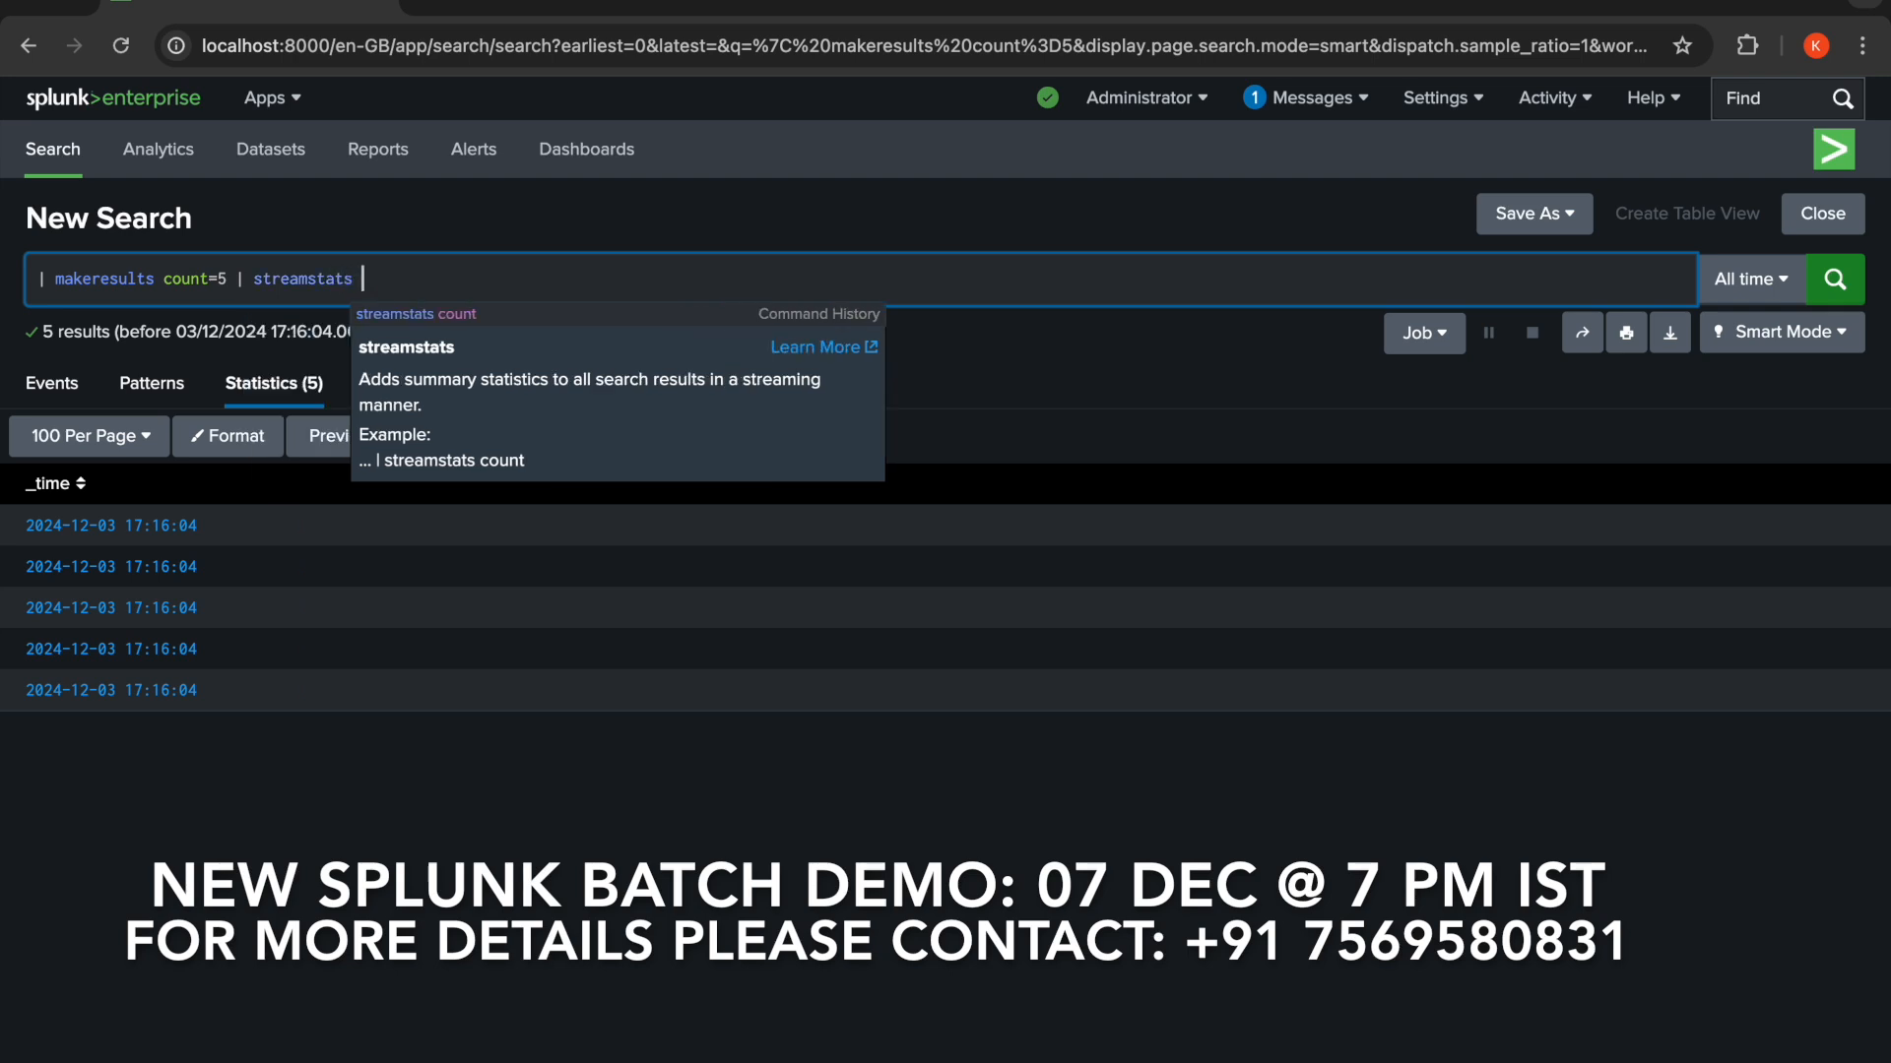
{"action": "type", "text": "count"}
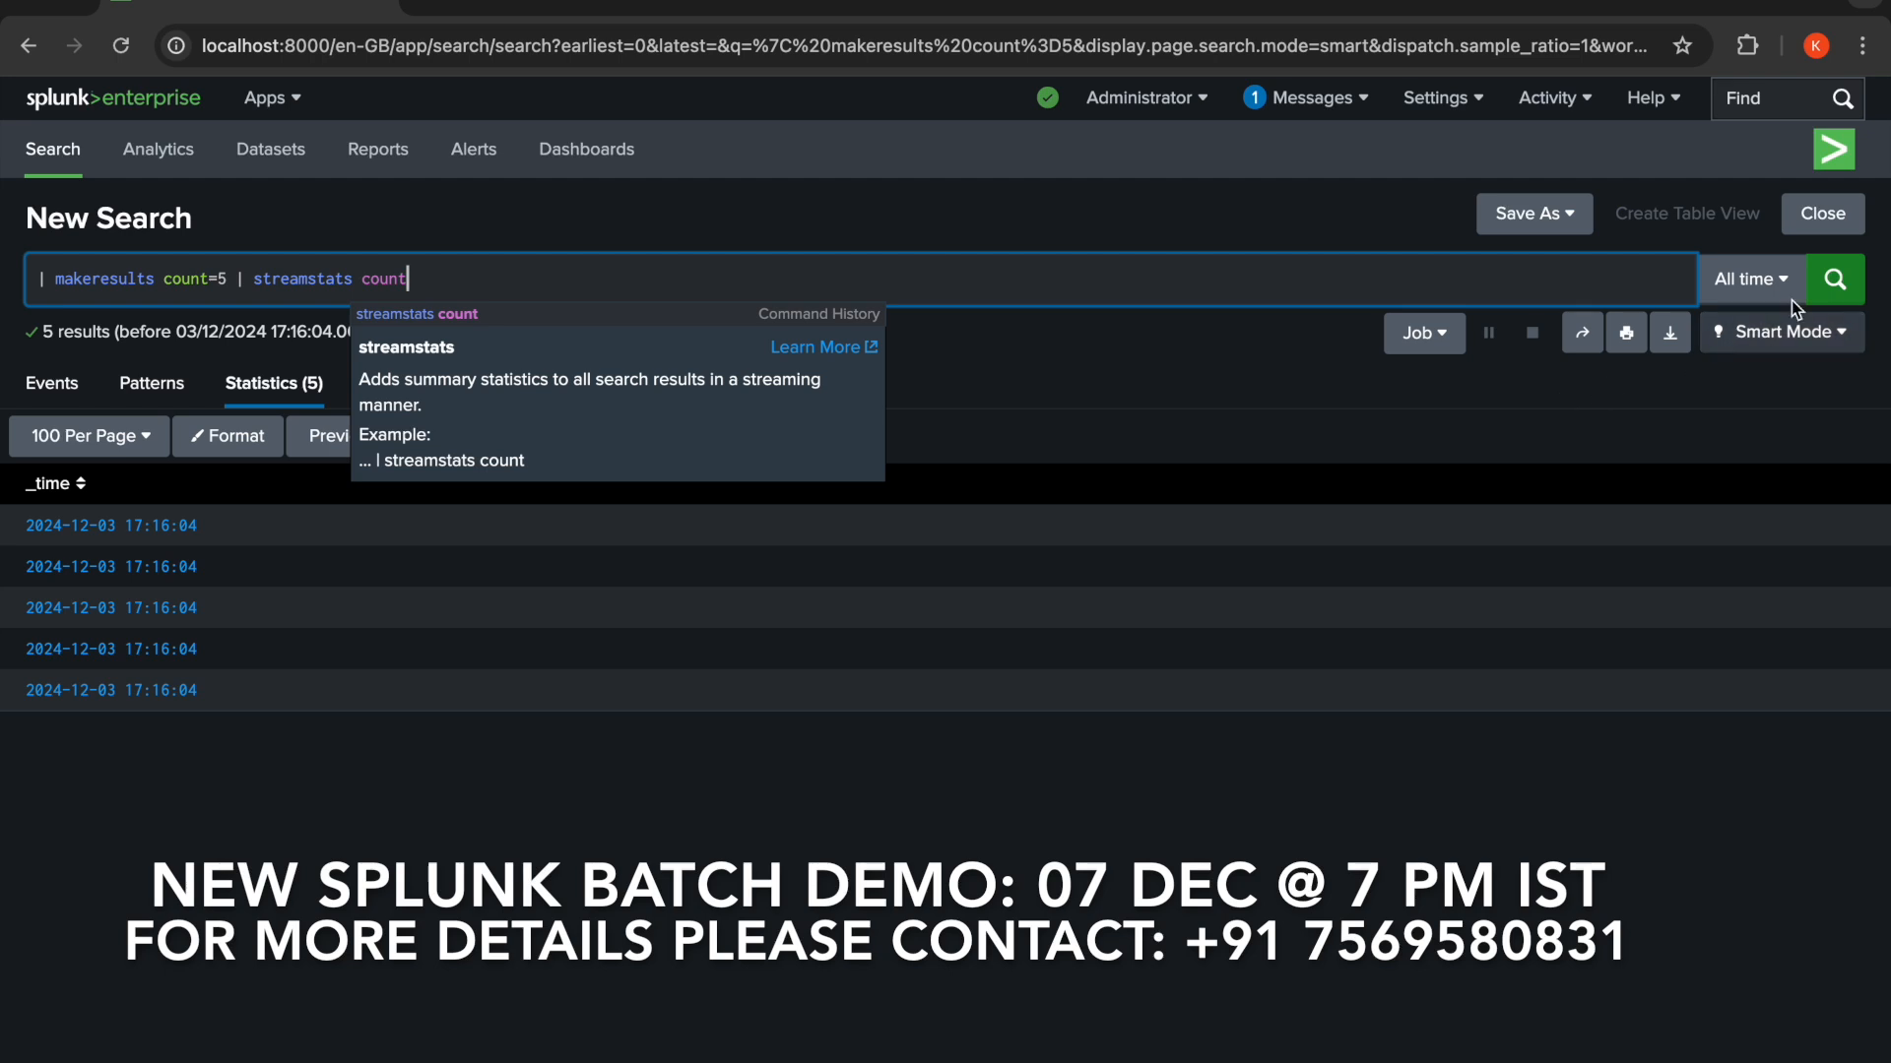
{"action": "left_click", "coordinate": [1833, 281]}
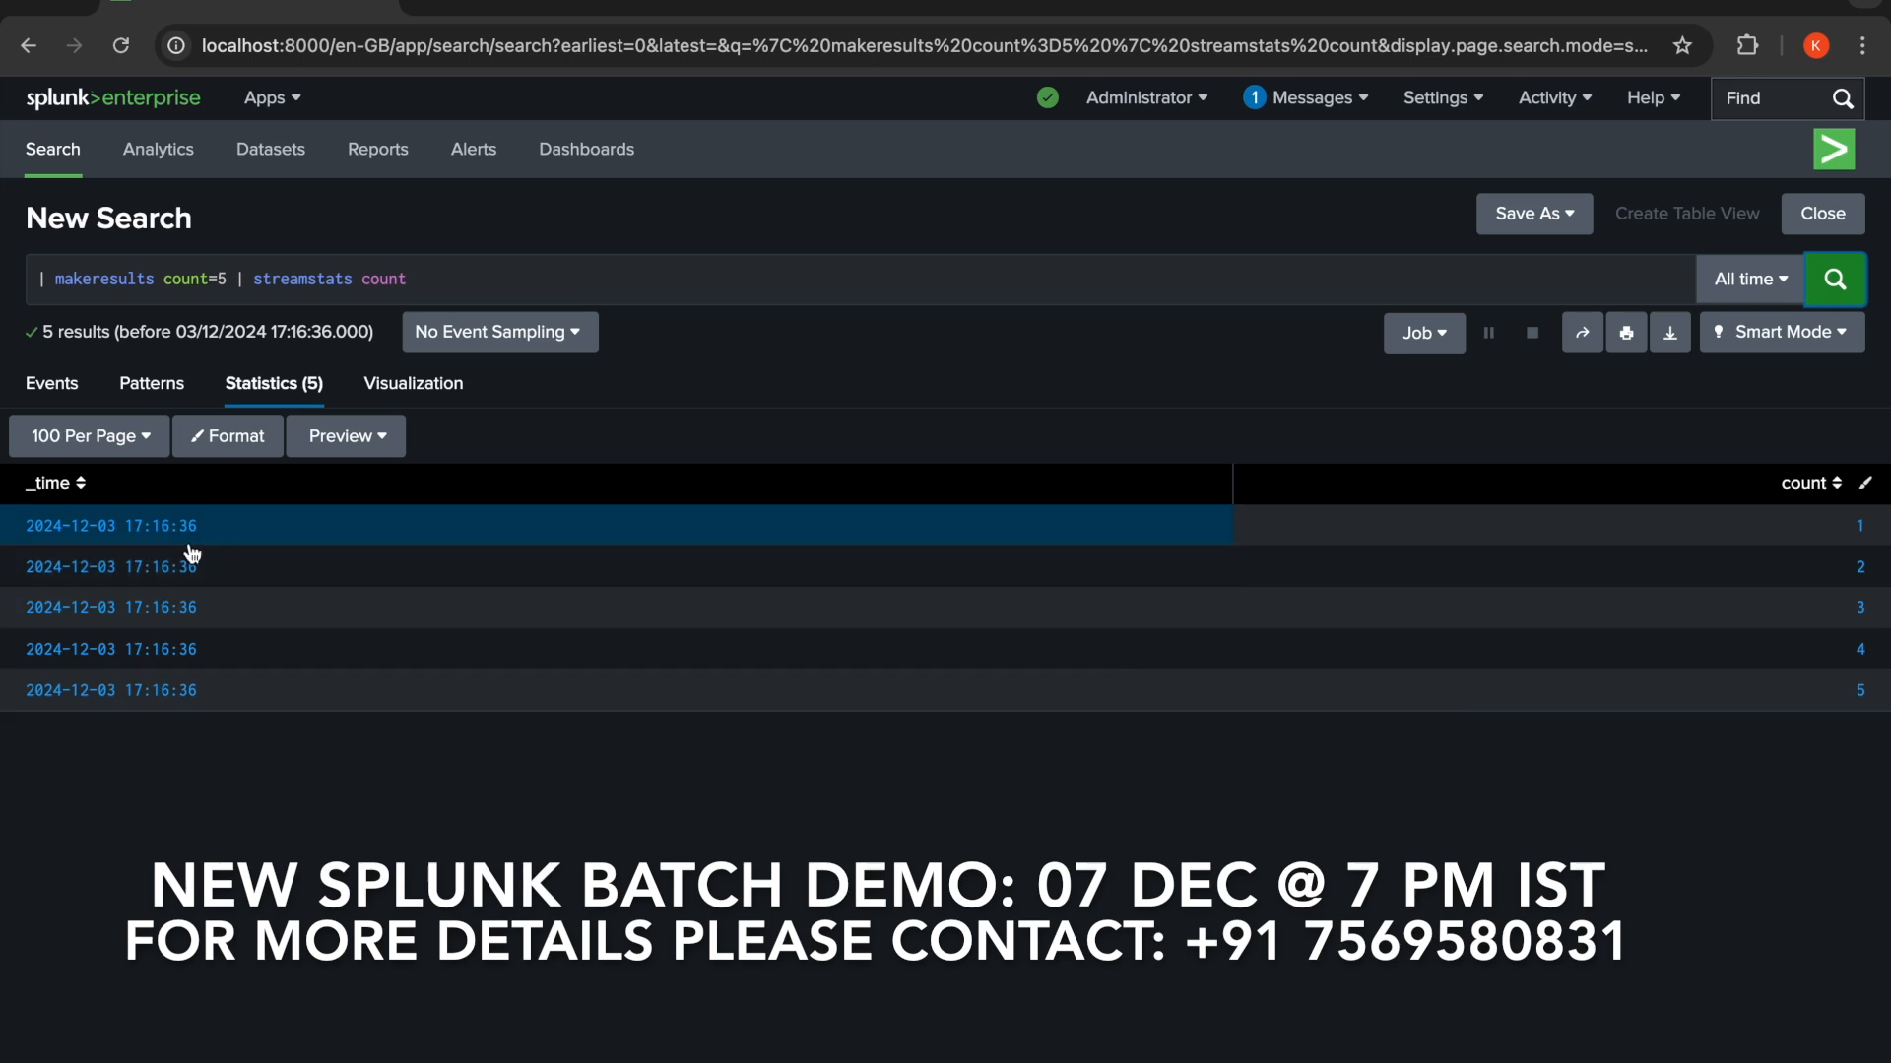
- Append | eval _time=_time-(count*86400) to the search and run it to shift each result back by days
{"action": "left_click", "coordinate": [480, 269]}
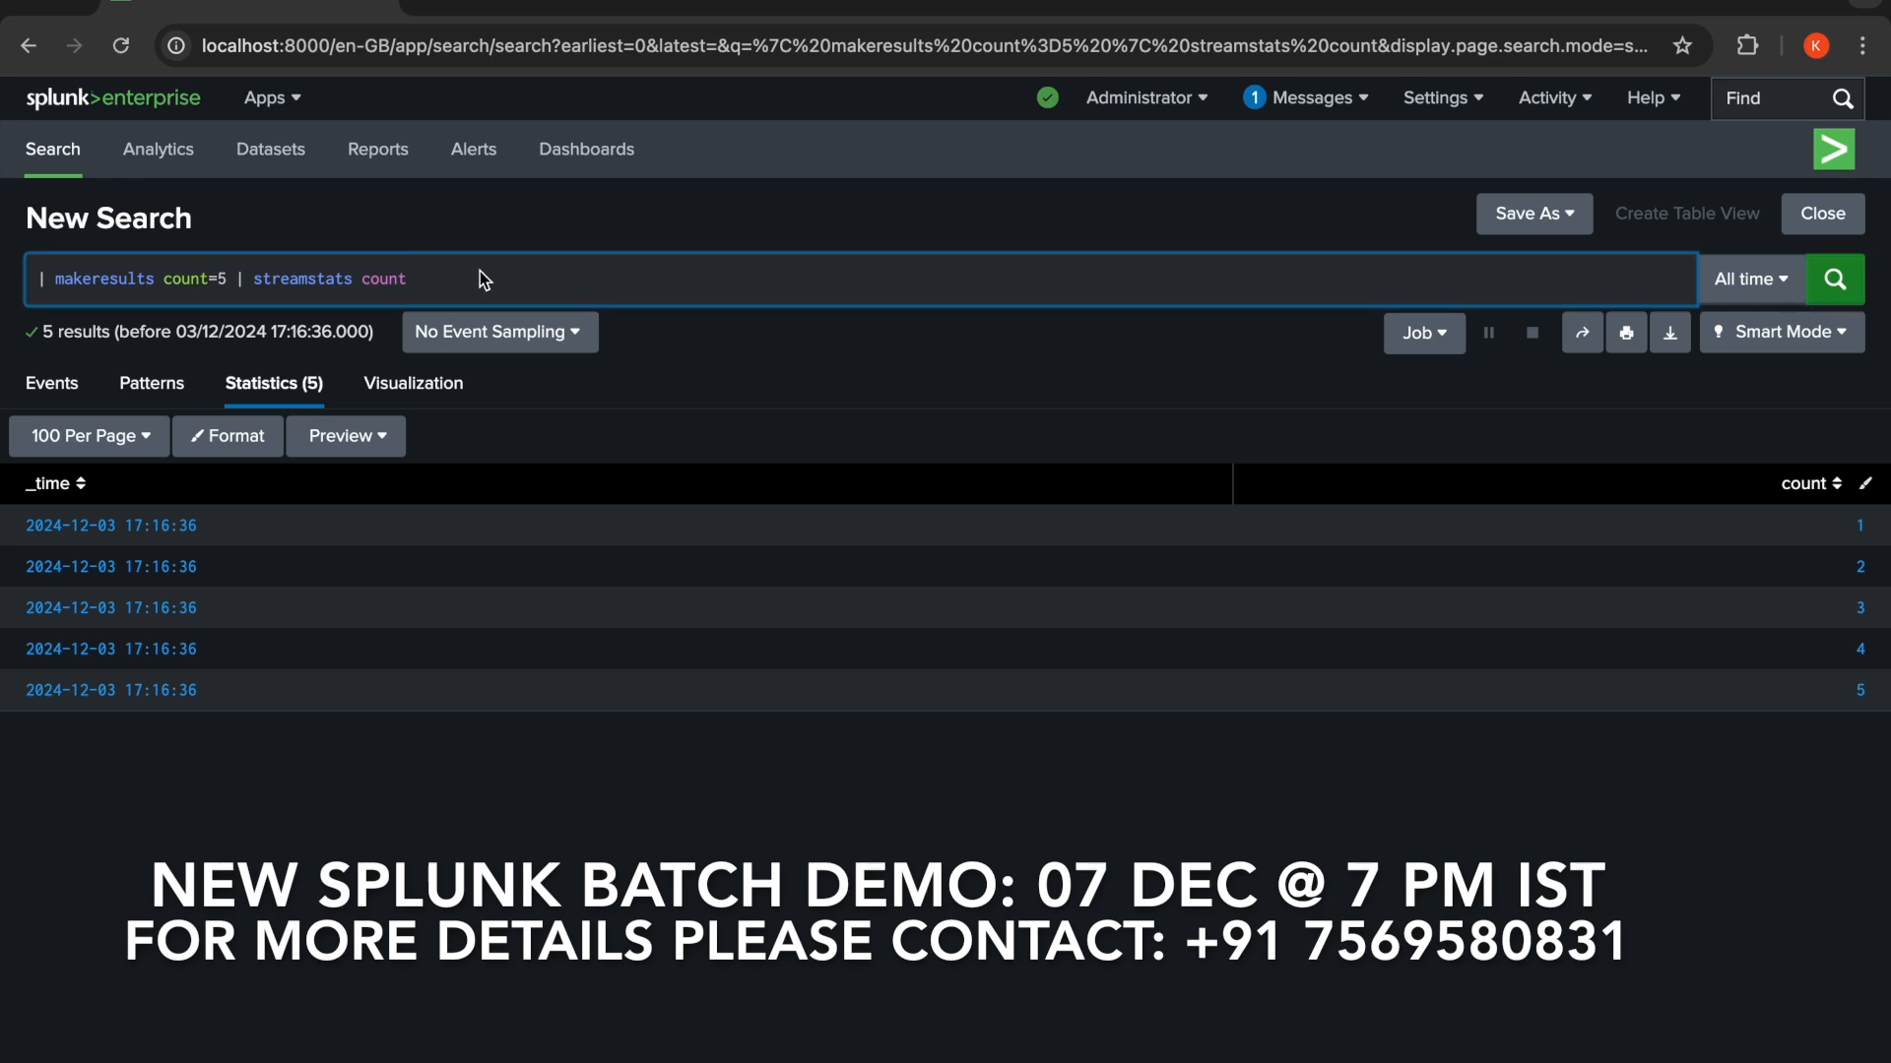
{"action": "type", "text": "| "}
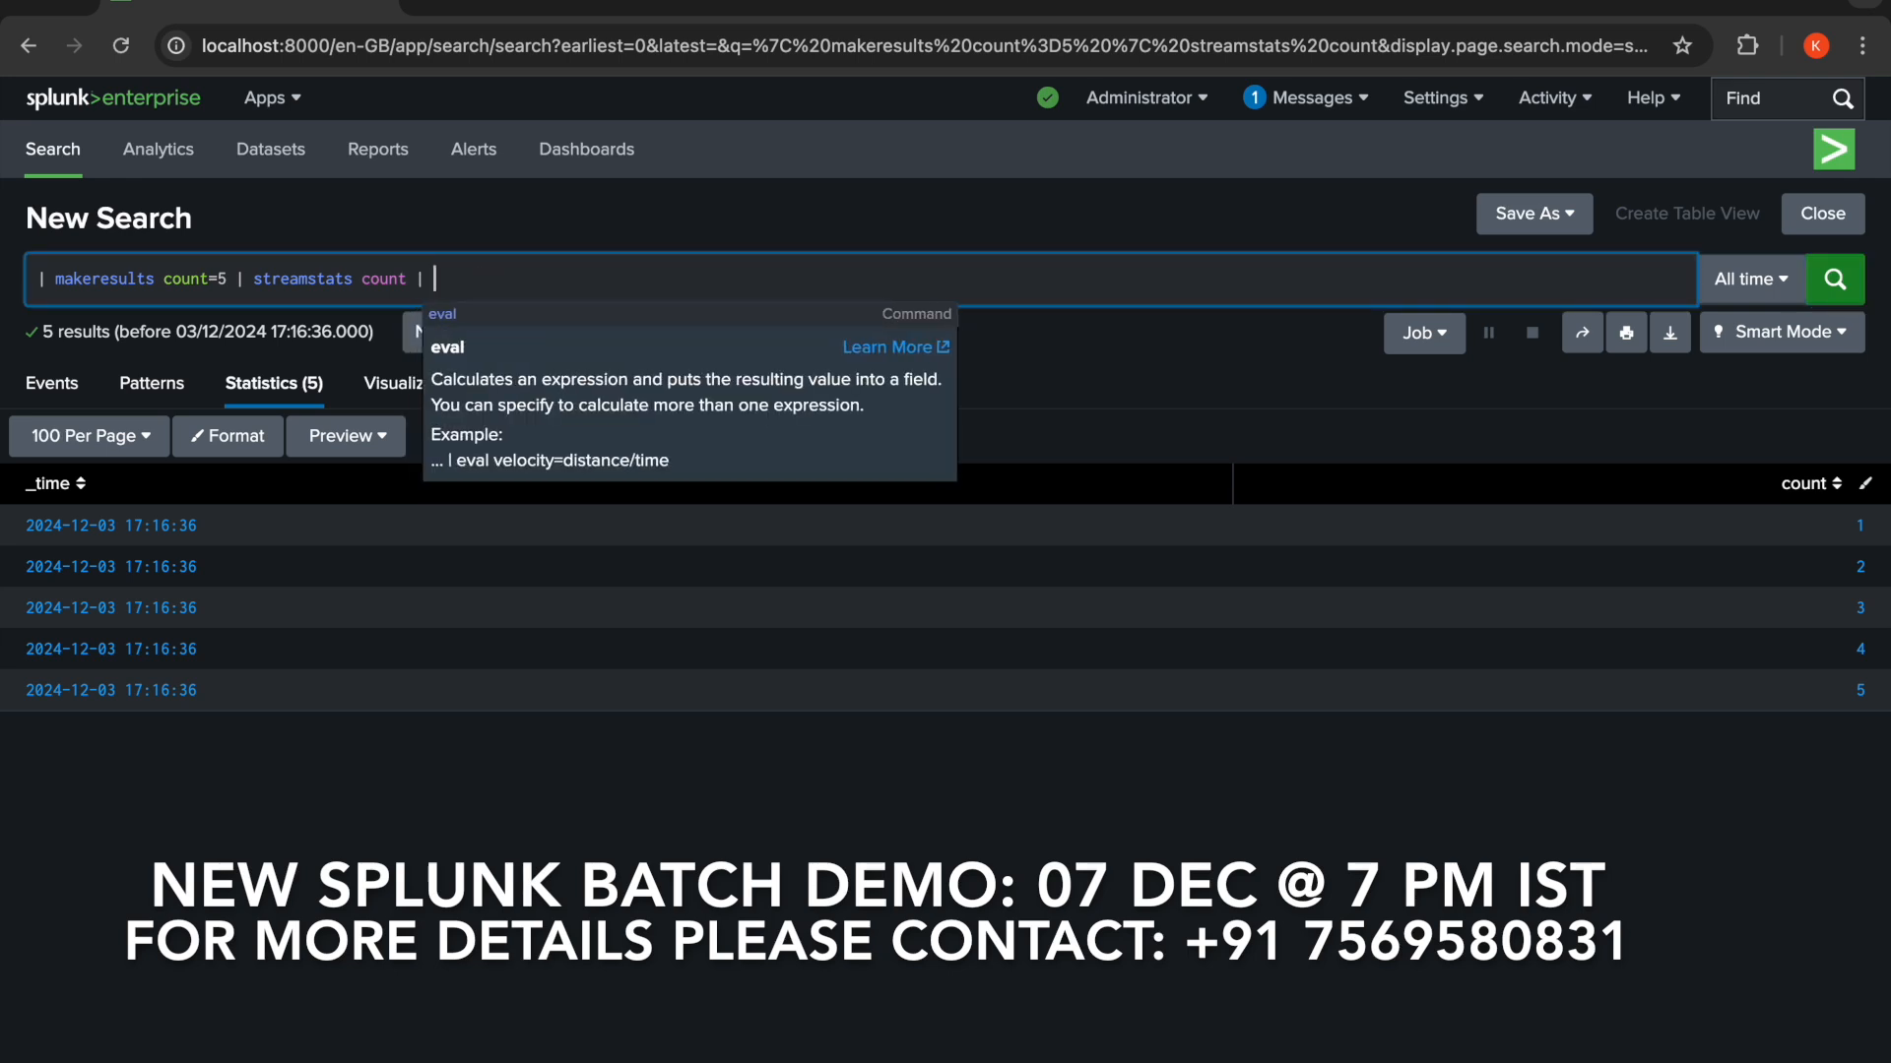
{"action": "type", "text": "ev"}
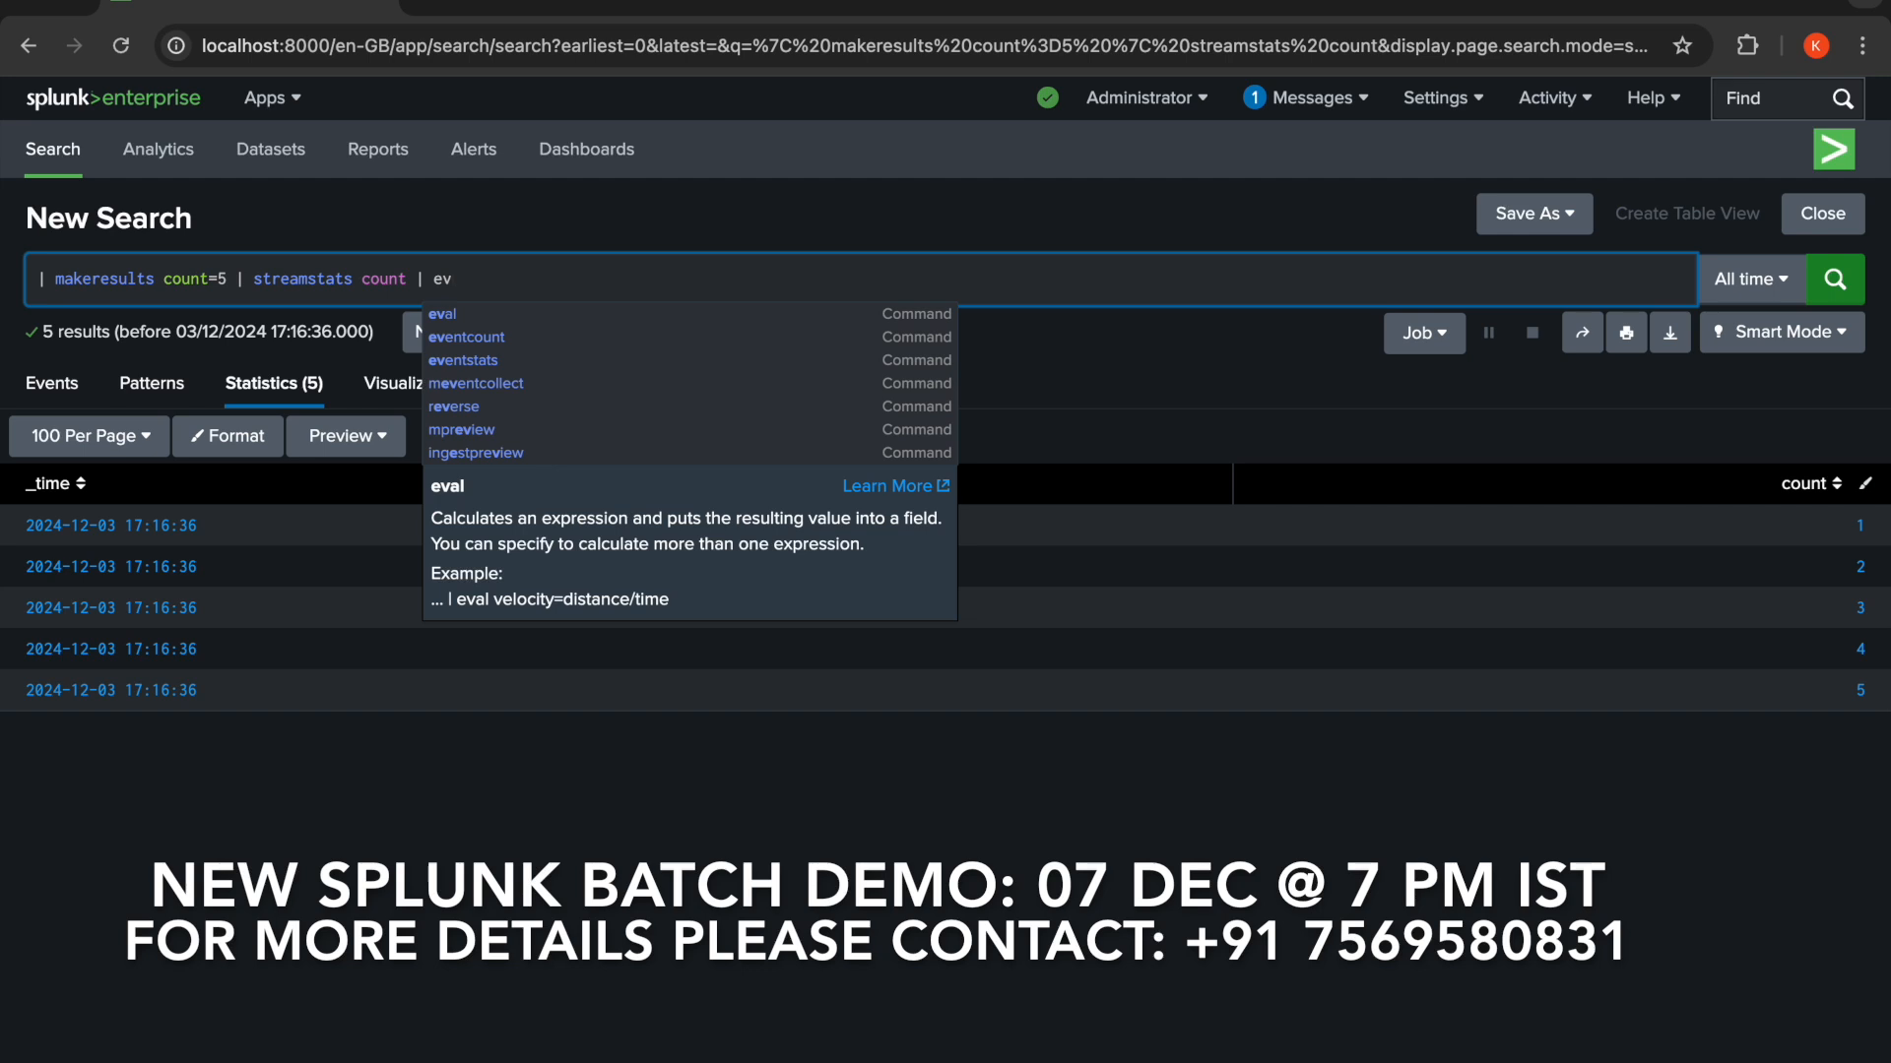
{"action": "type", "text": "al"}
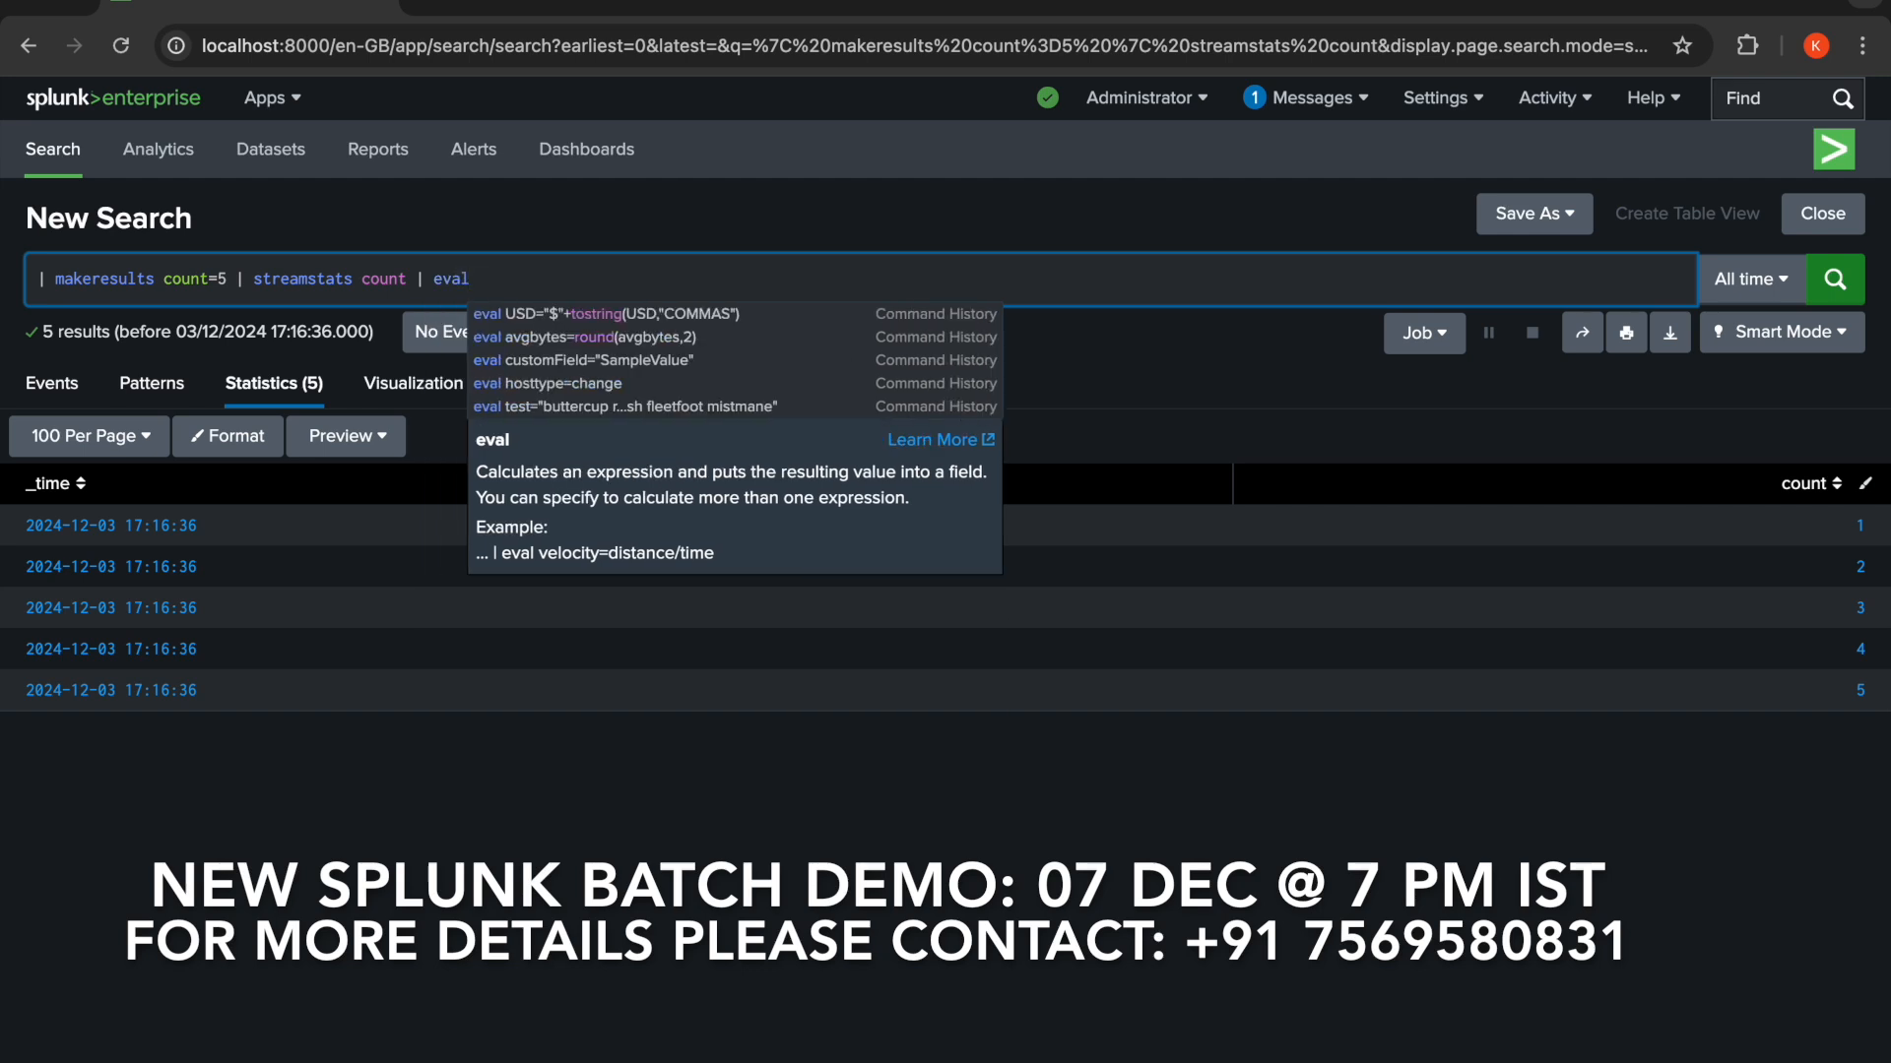
{"action": "type", "text": " _time"}
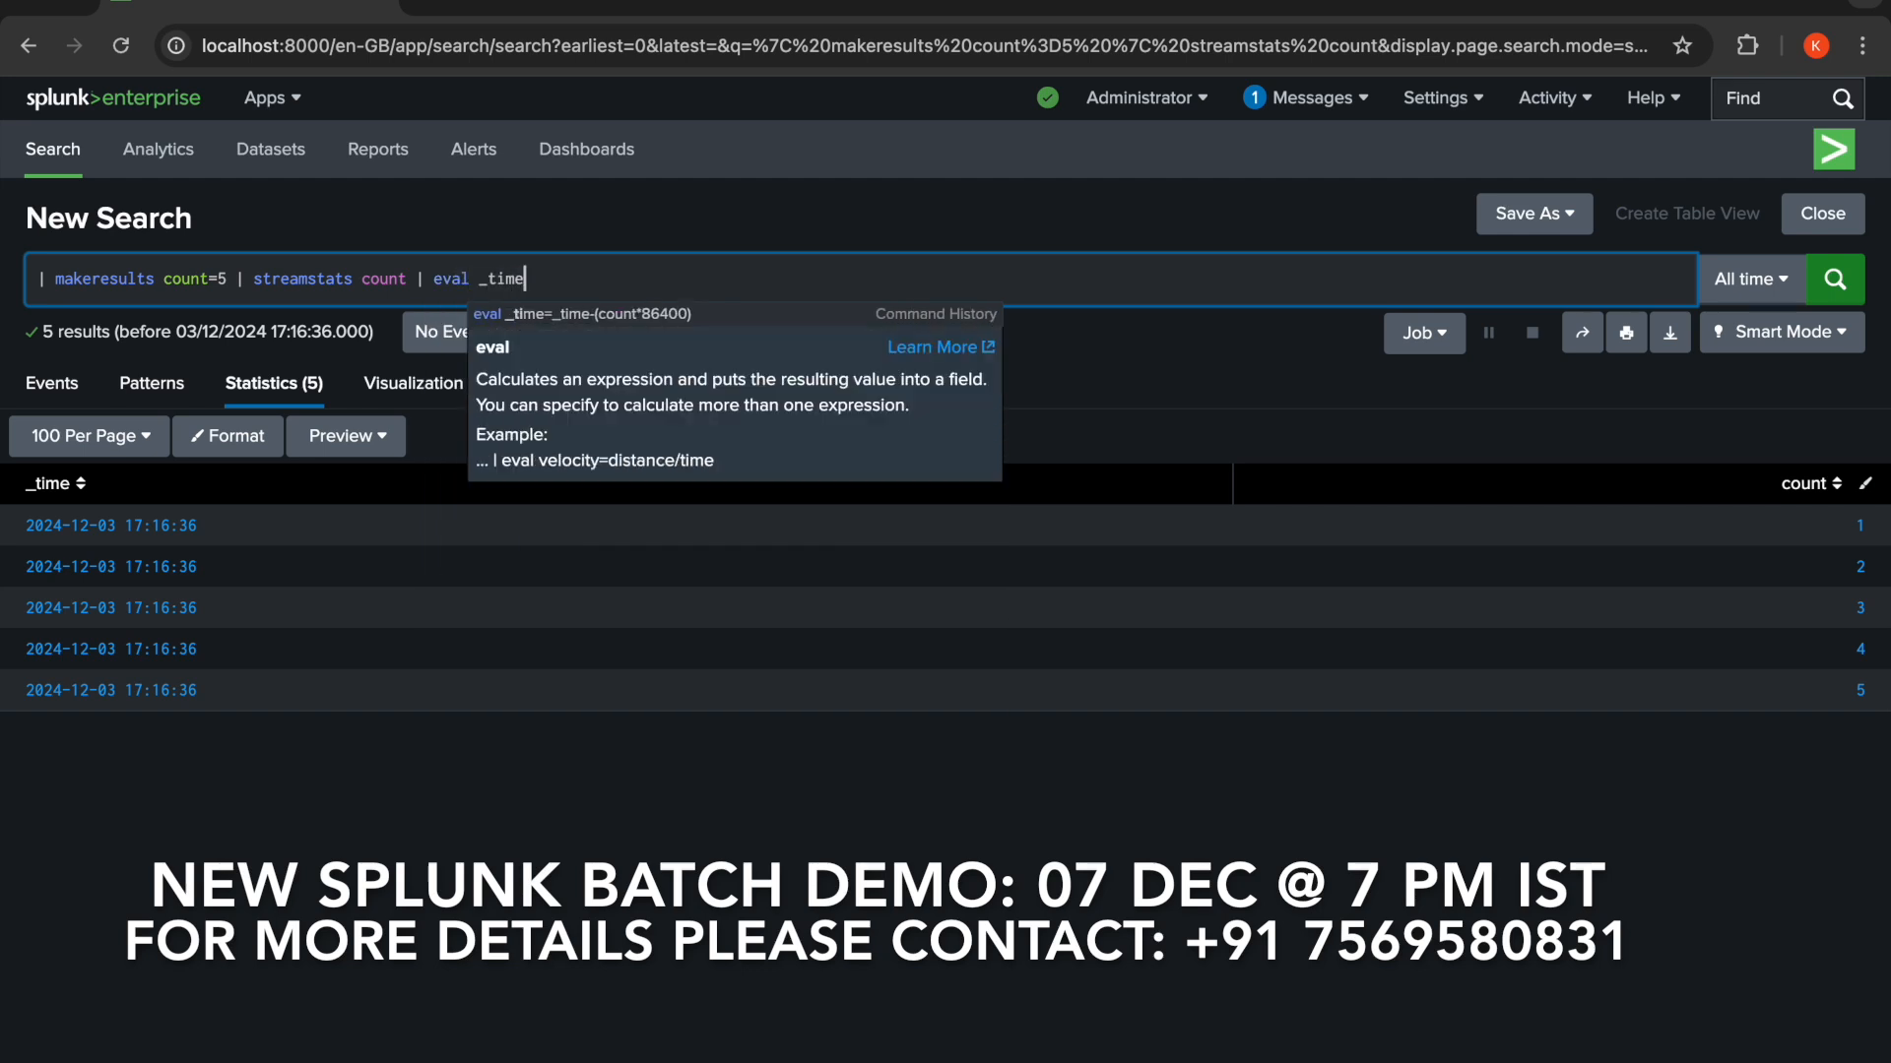
{"action": "type", "text": "="}
{"action": "type", "text": "_ti"}
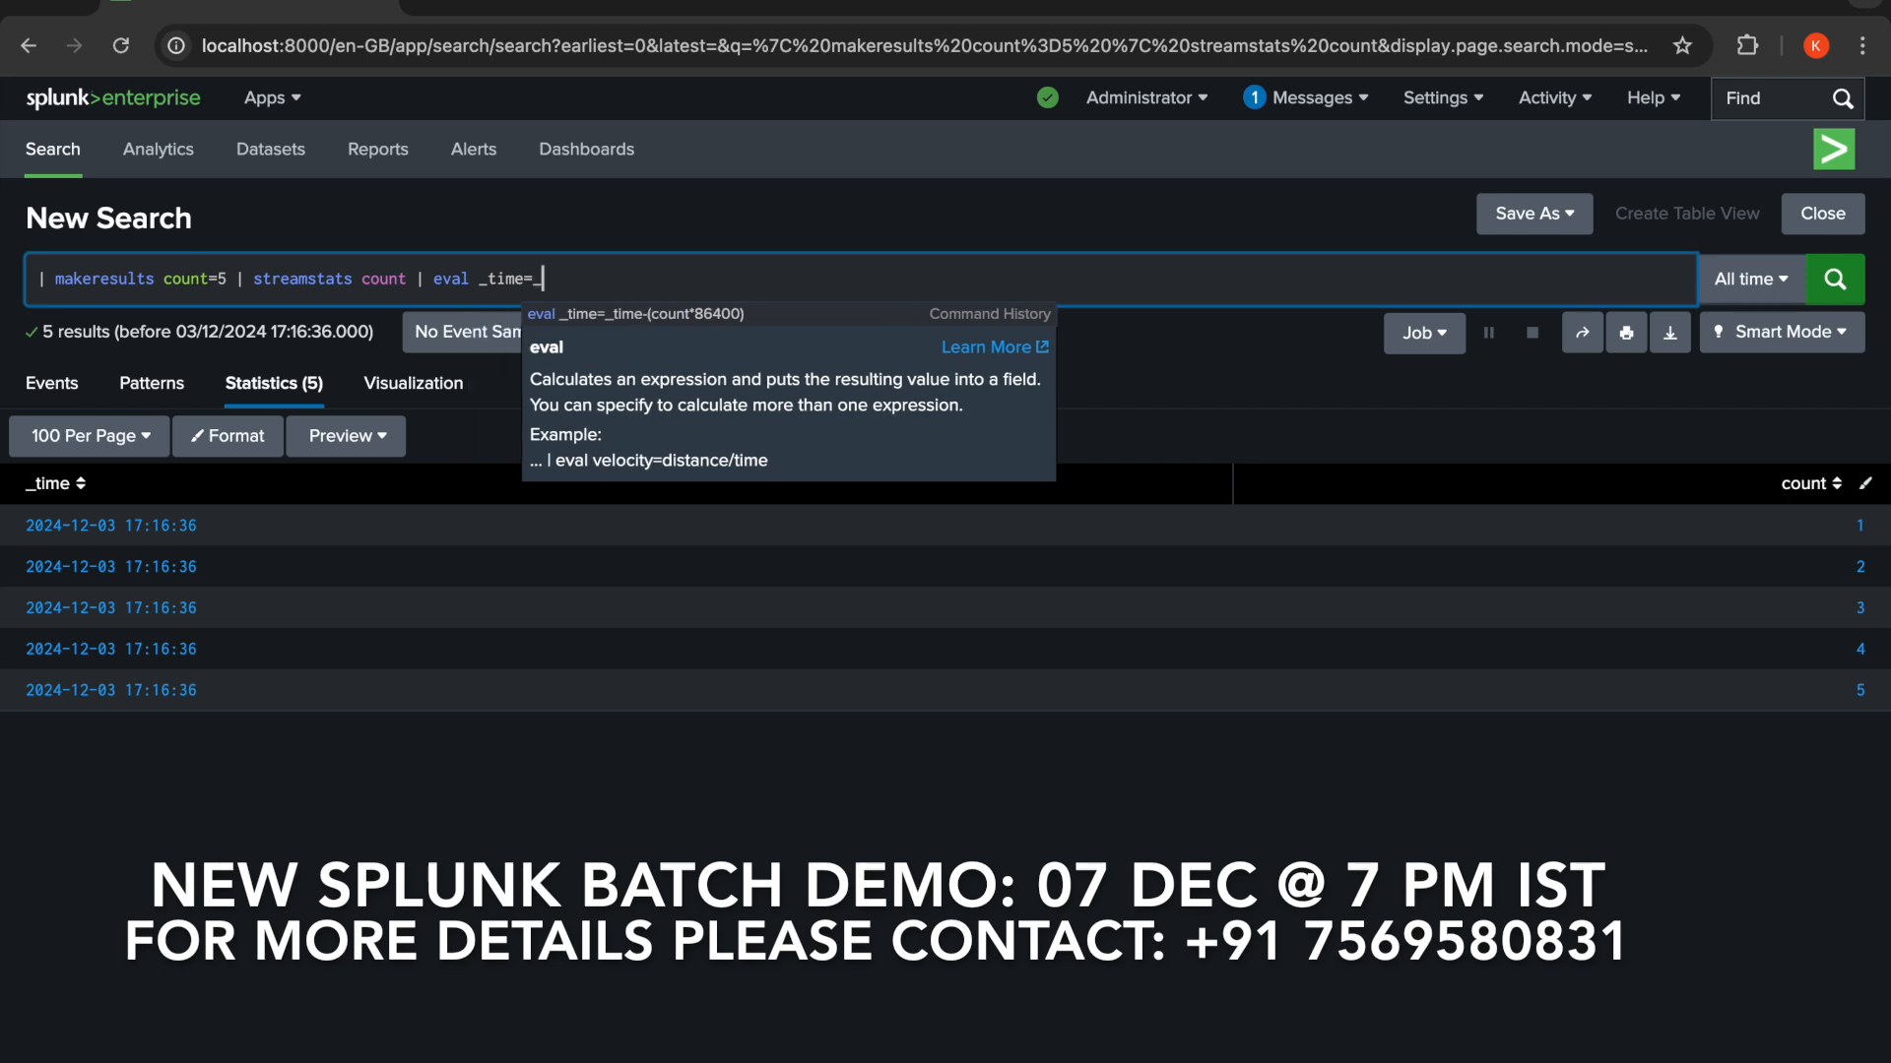
{"action": "type", "text": "me"}
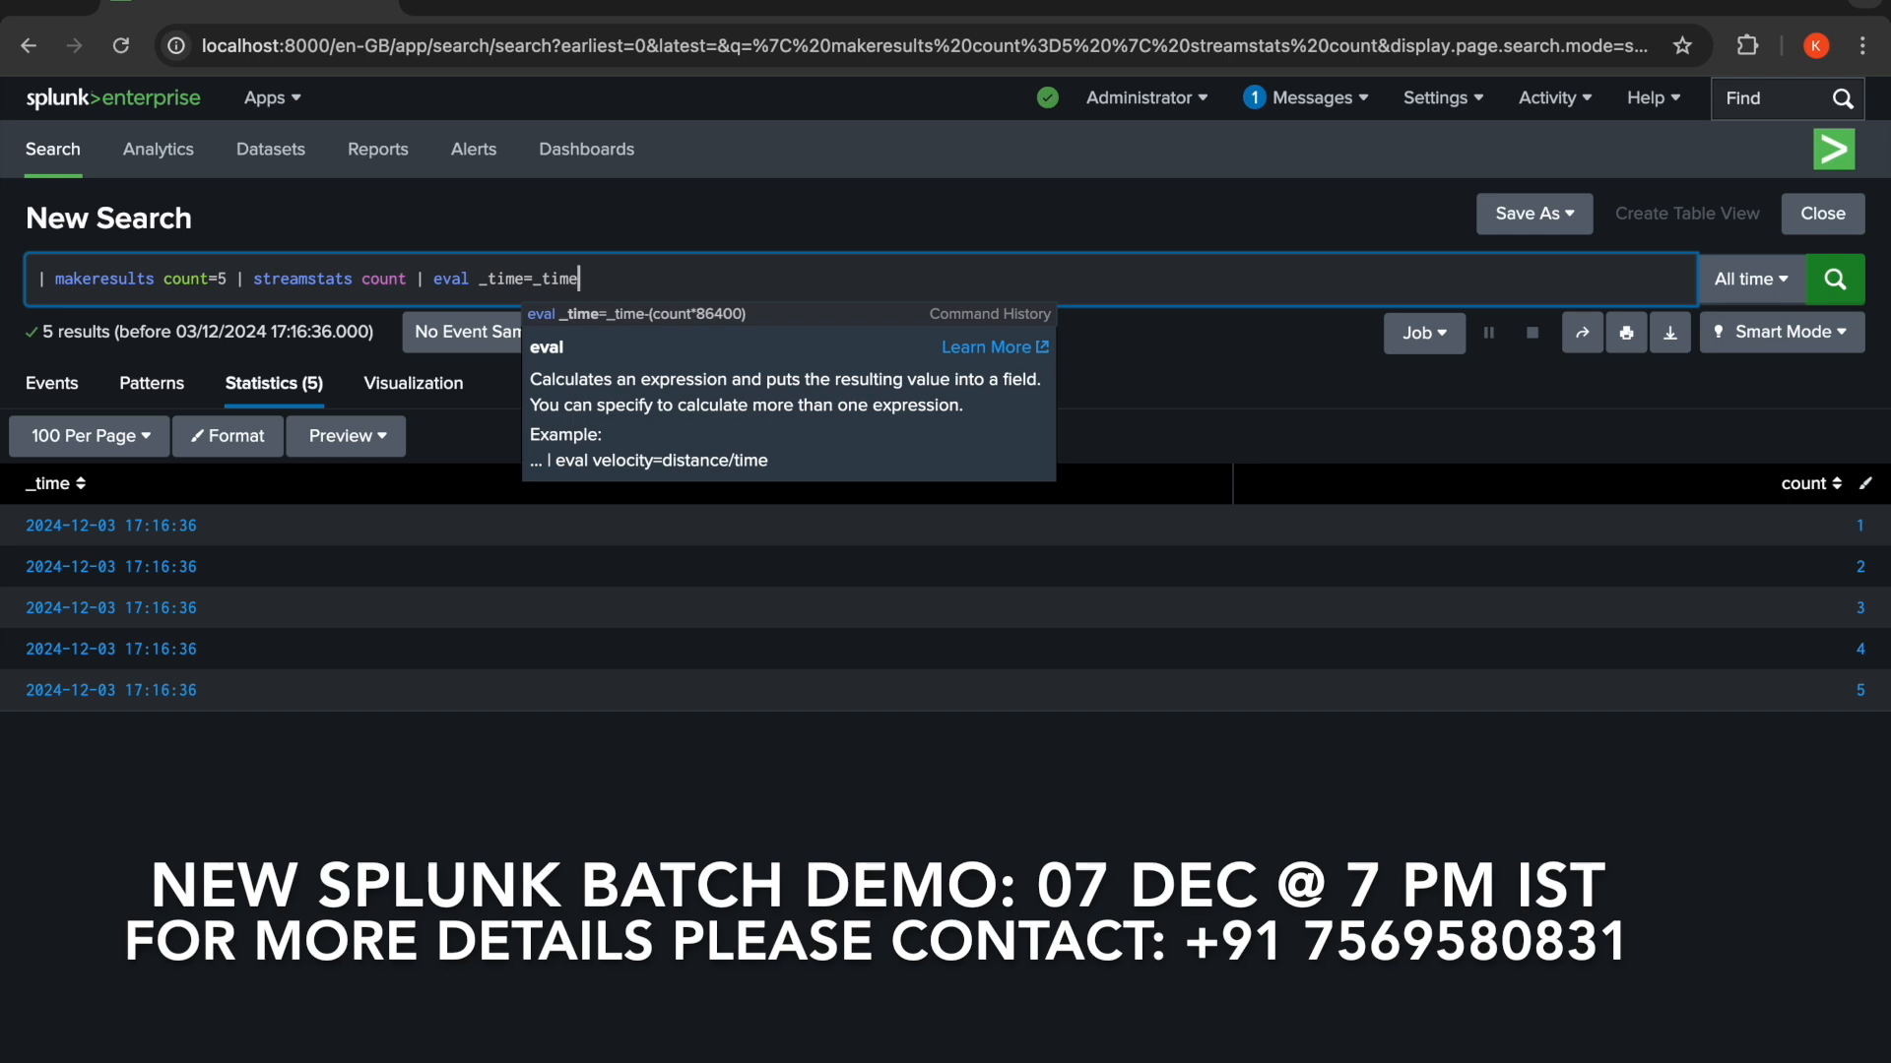
{"action": "type", "text": "-(count*"}
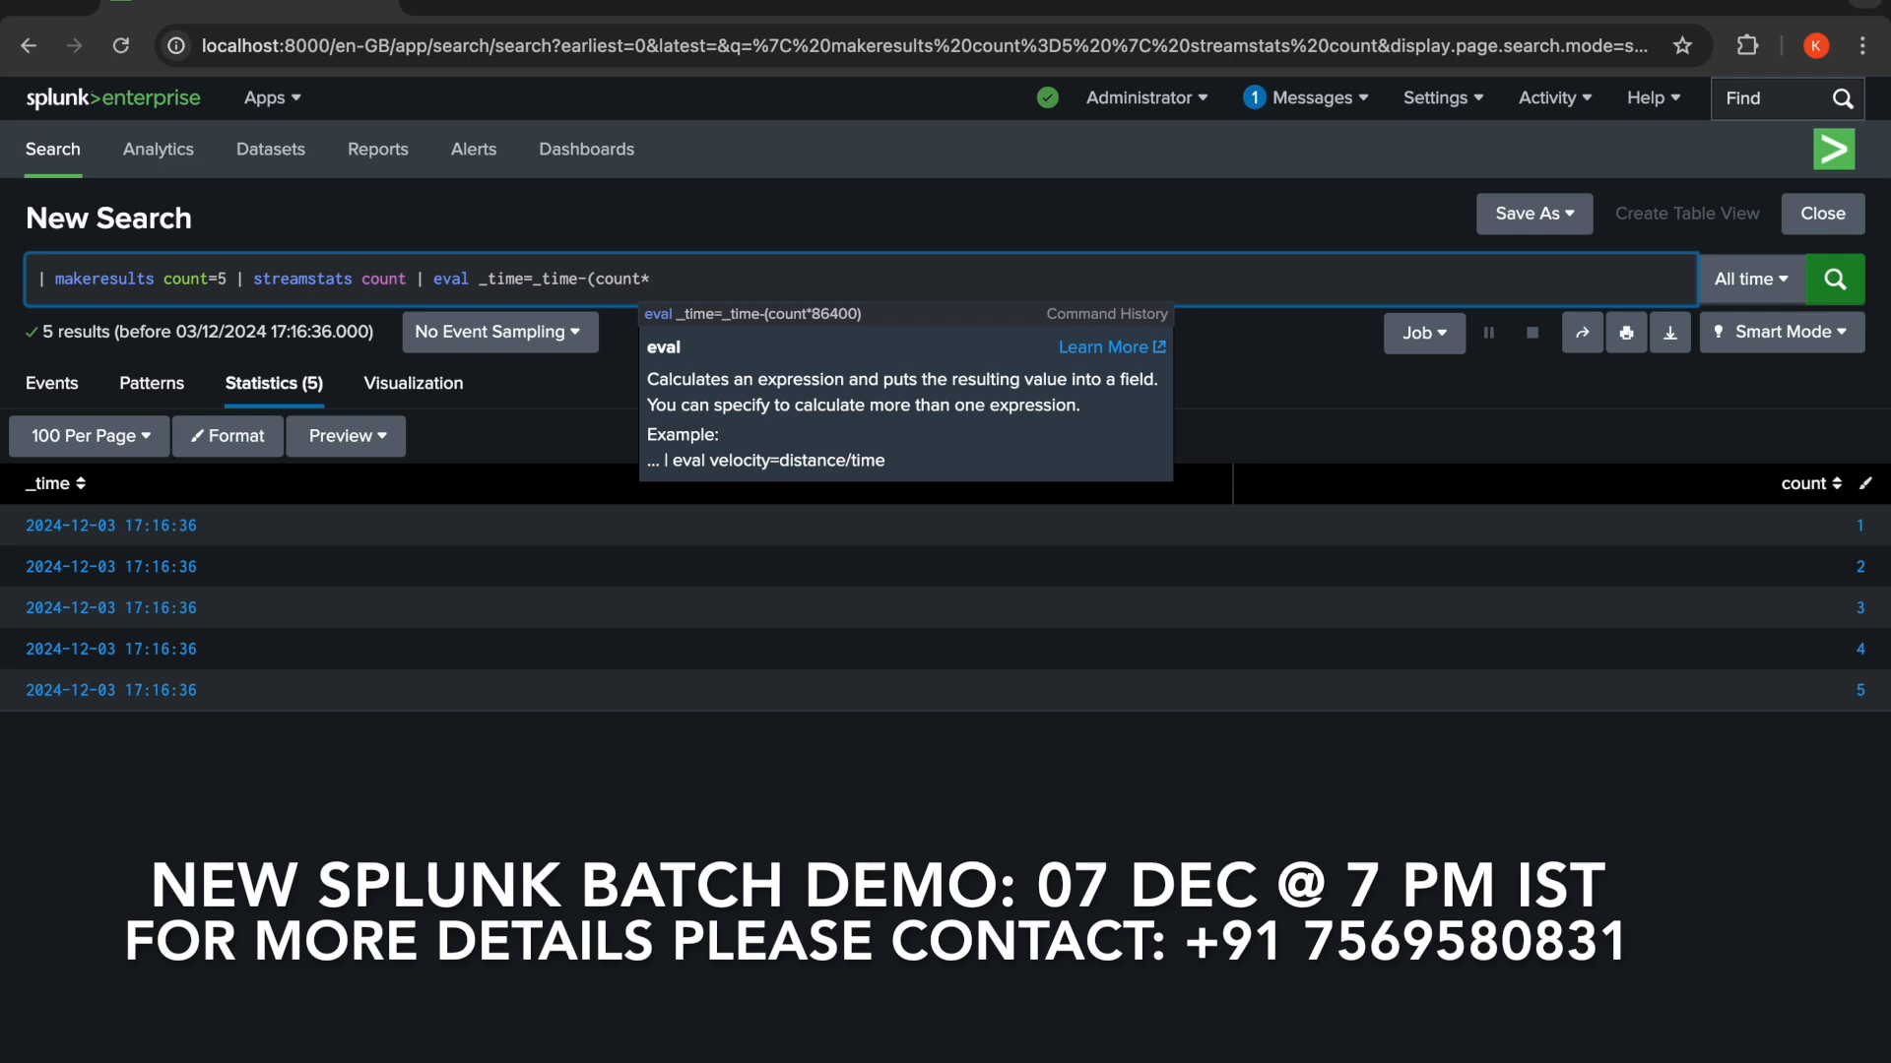
{"action": "type", "text": "86400)"}
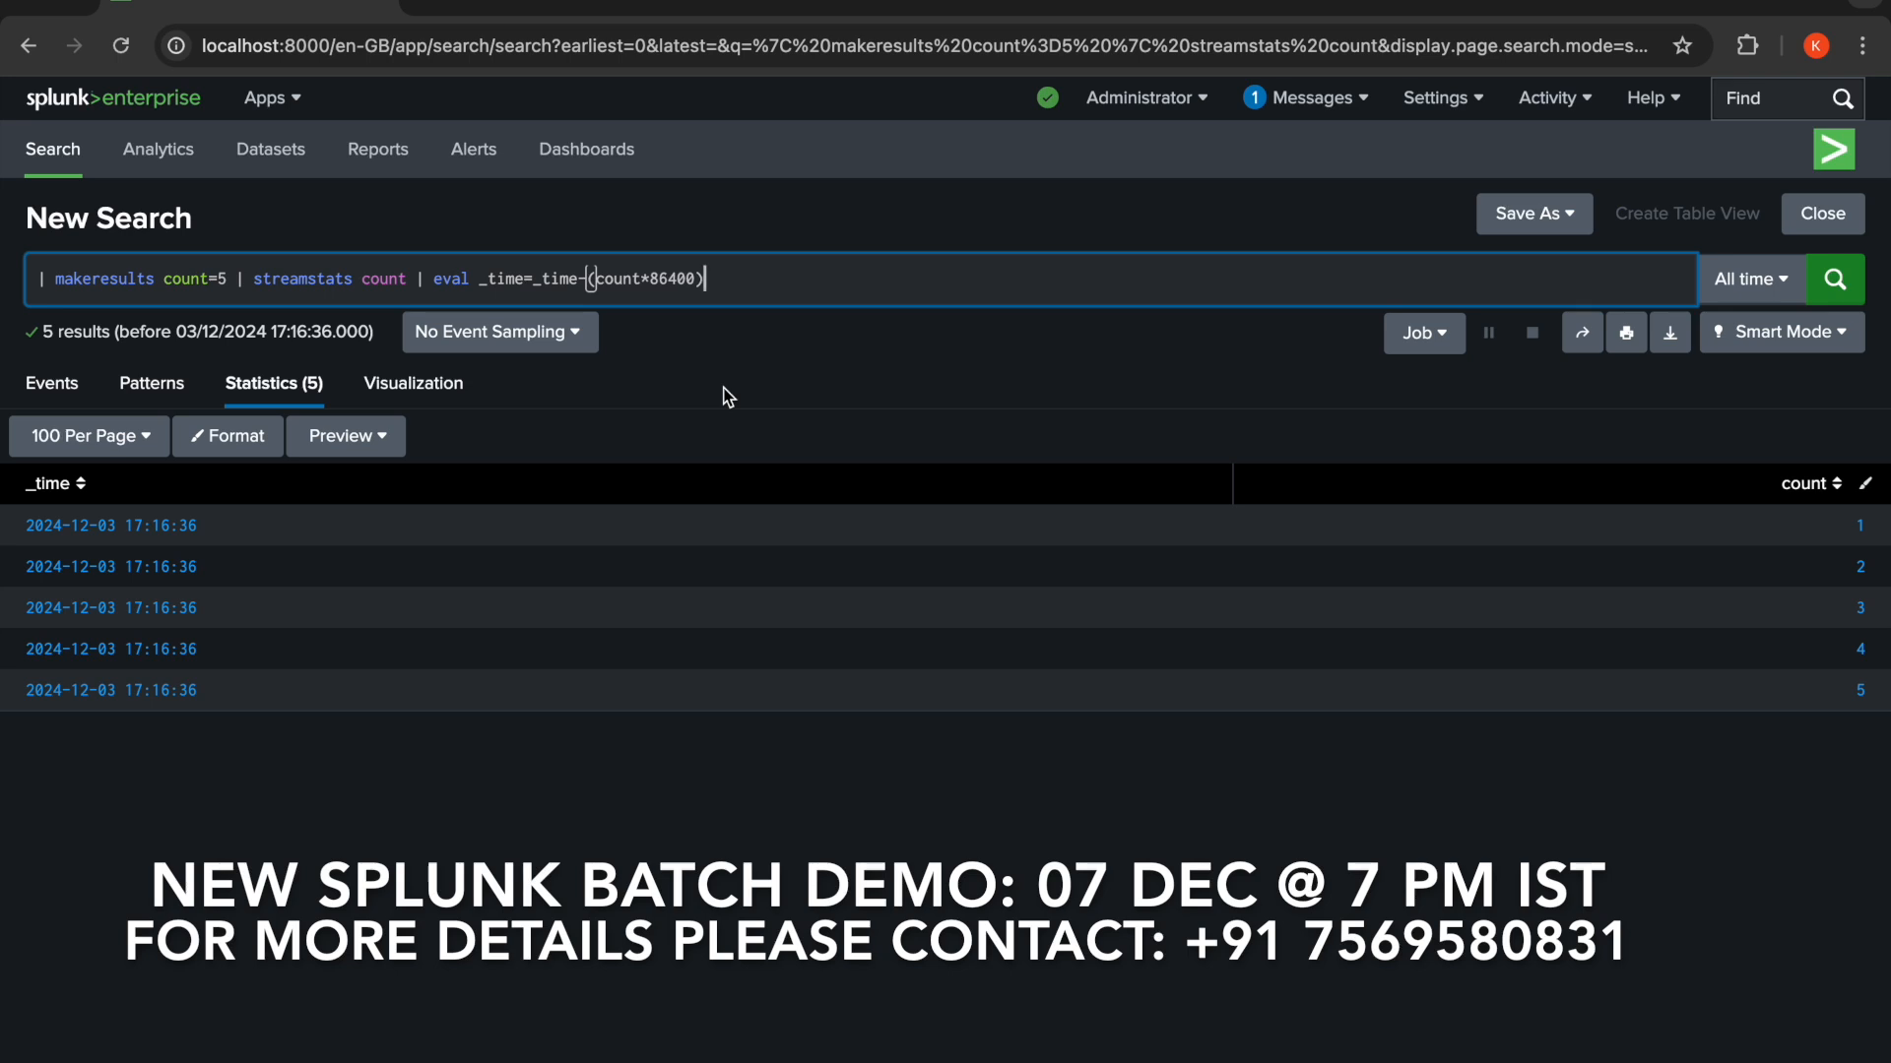
{"action": "left_click", "coordinate": [1836, 288]}
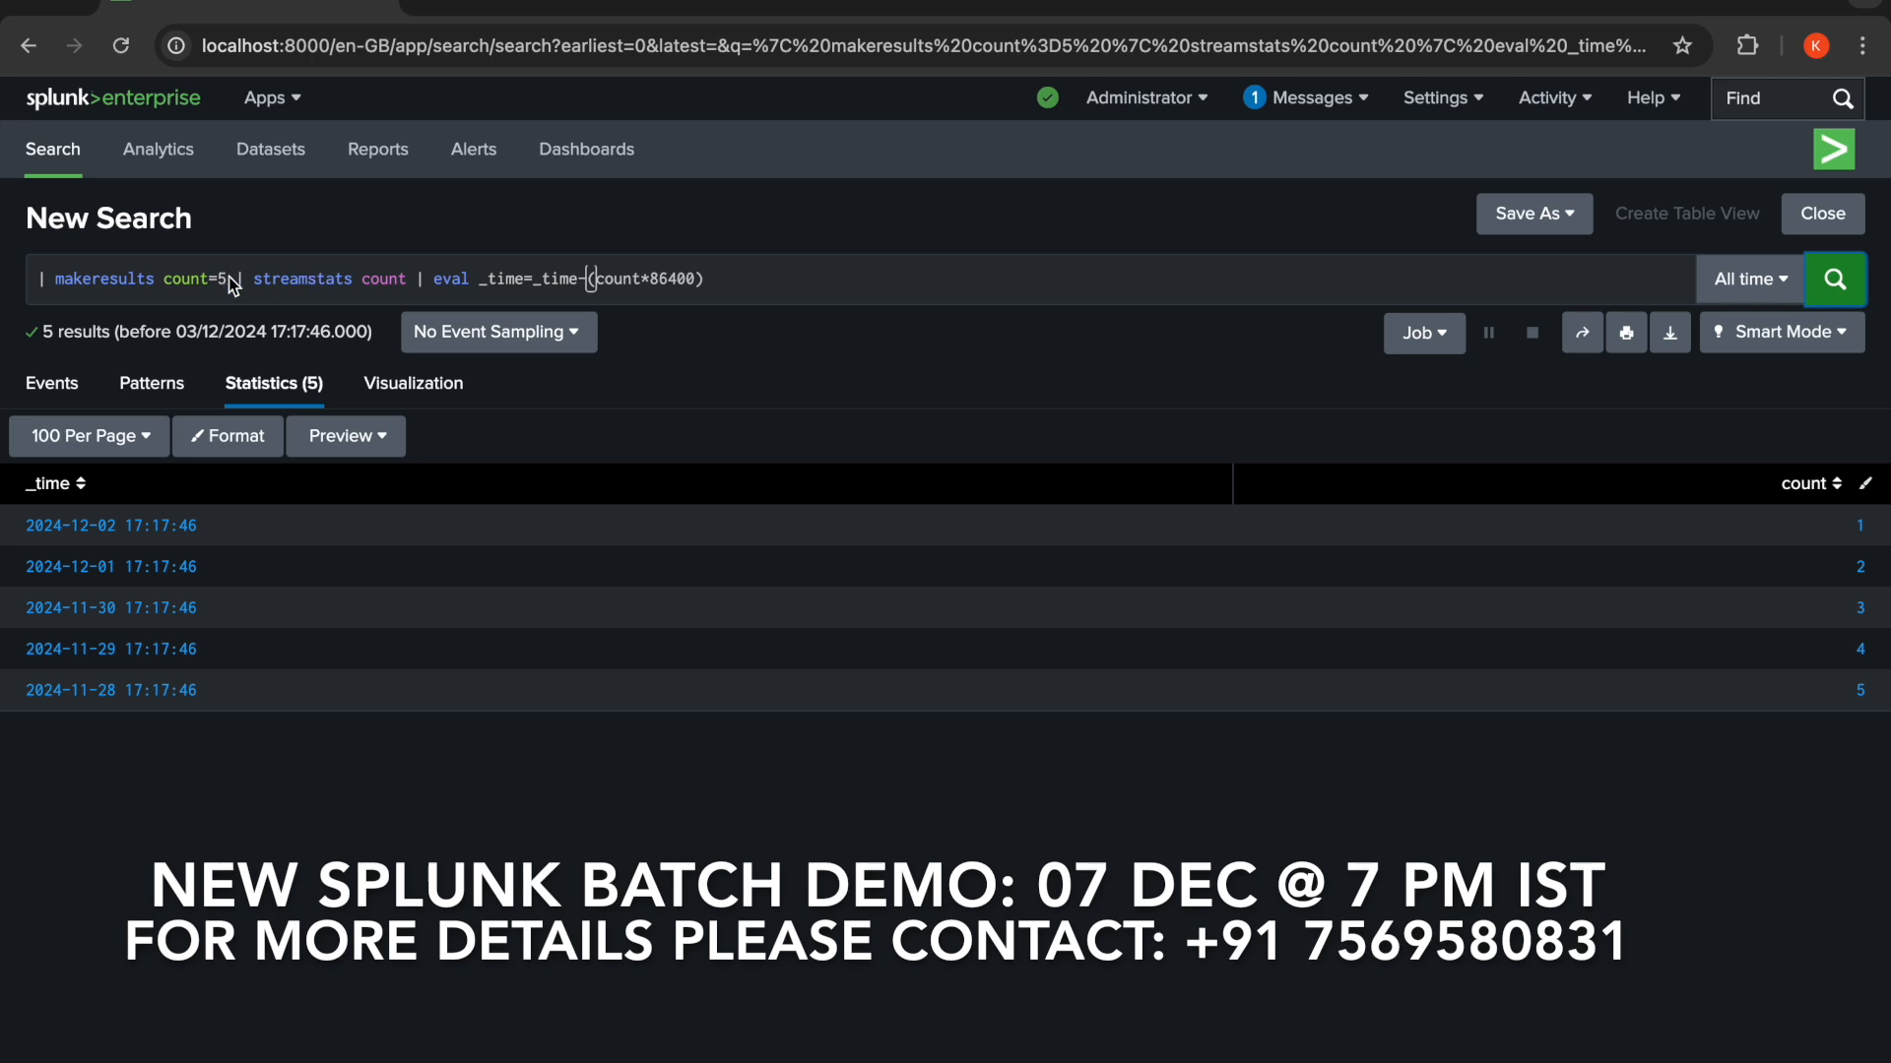
- Delete everything in the search after makeresults
{"action": "left_click", "coordinate": [158, 279]}
{"action": "left_click", "coordinate": [163, 276]}
{"action": "key", "text": "shift+End"}
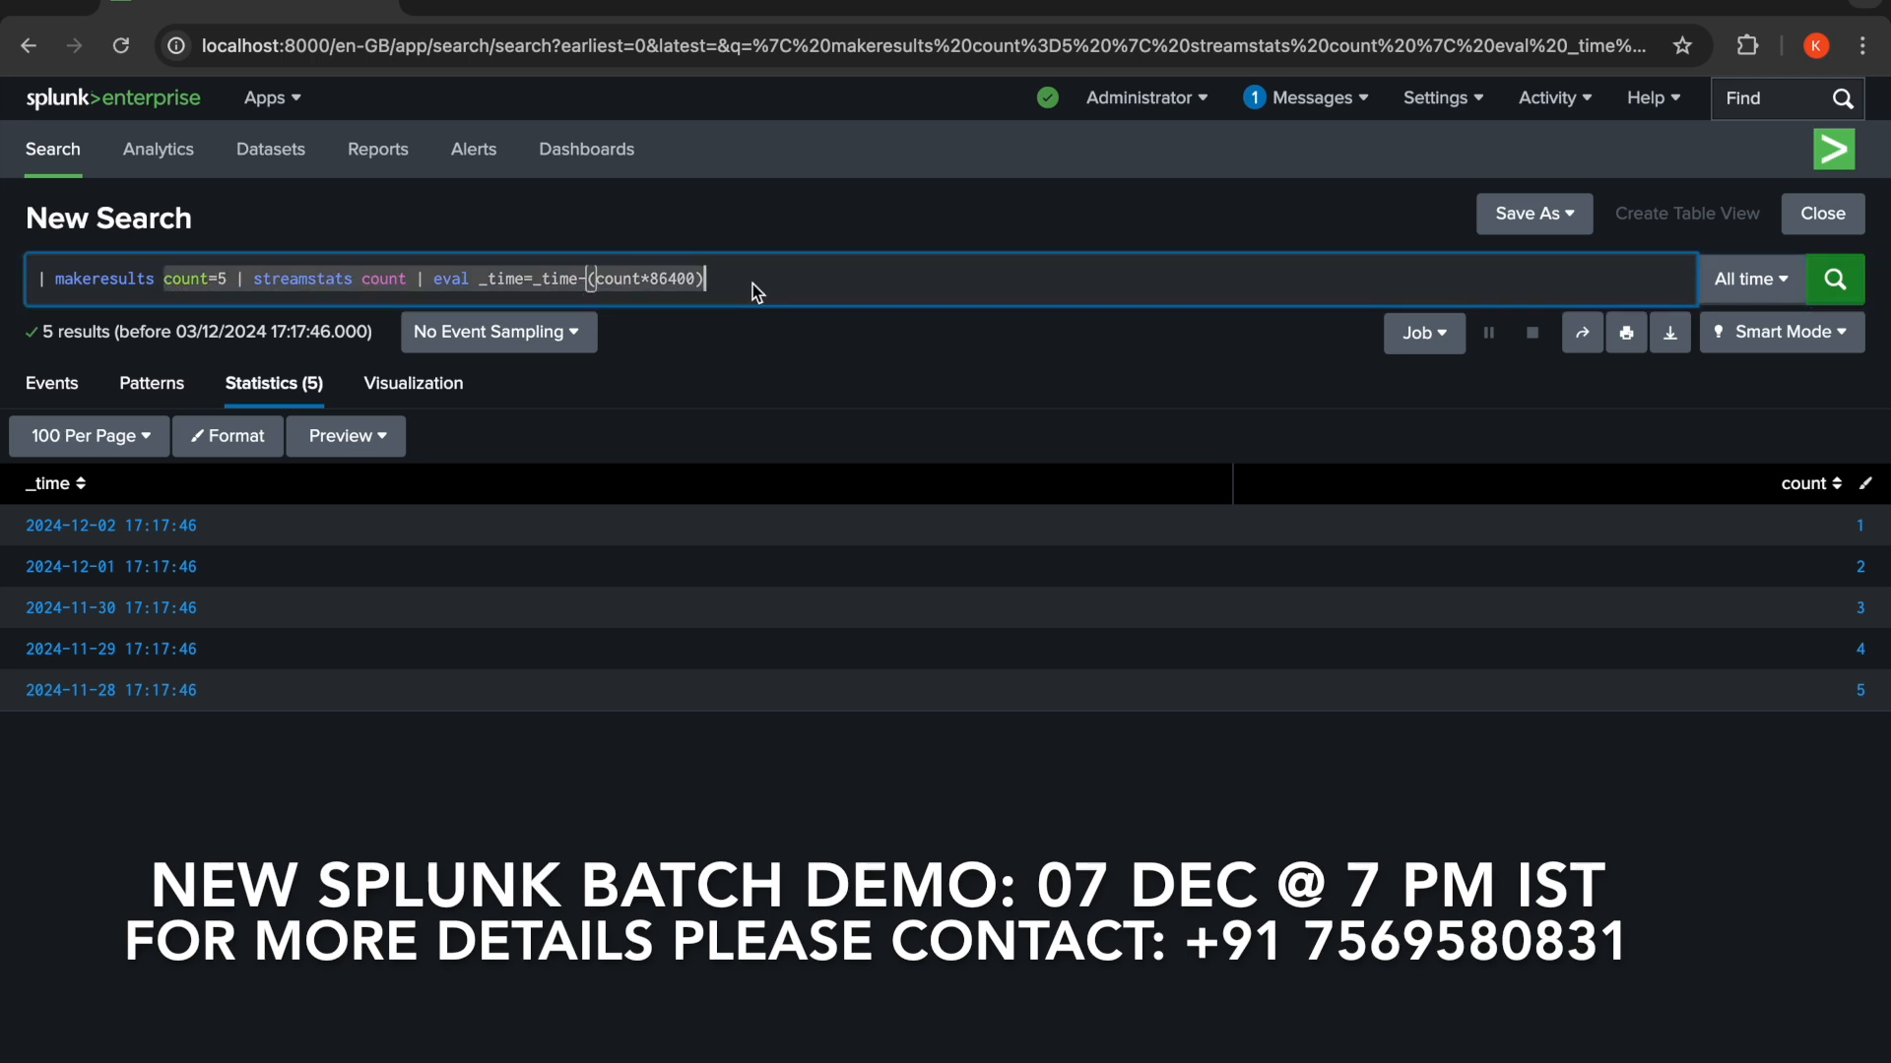
{"action": "key", "text": "BackSpace"}
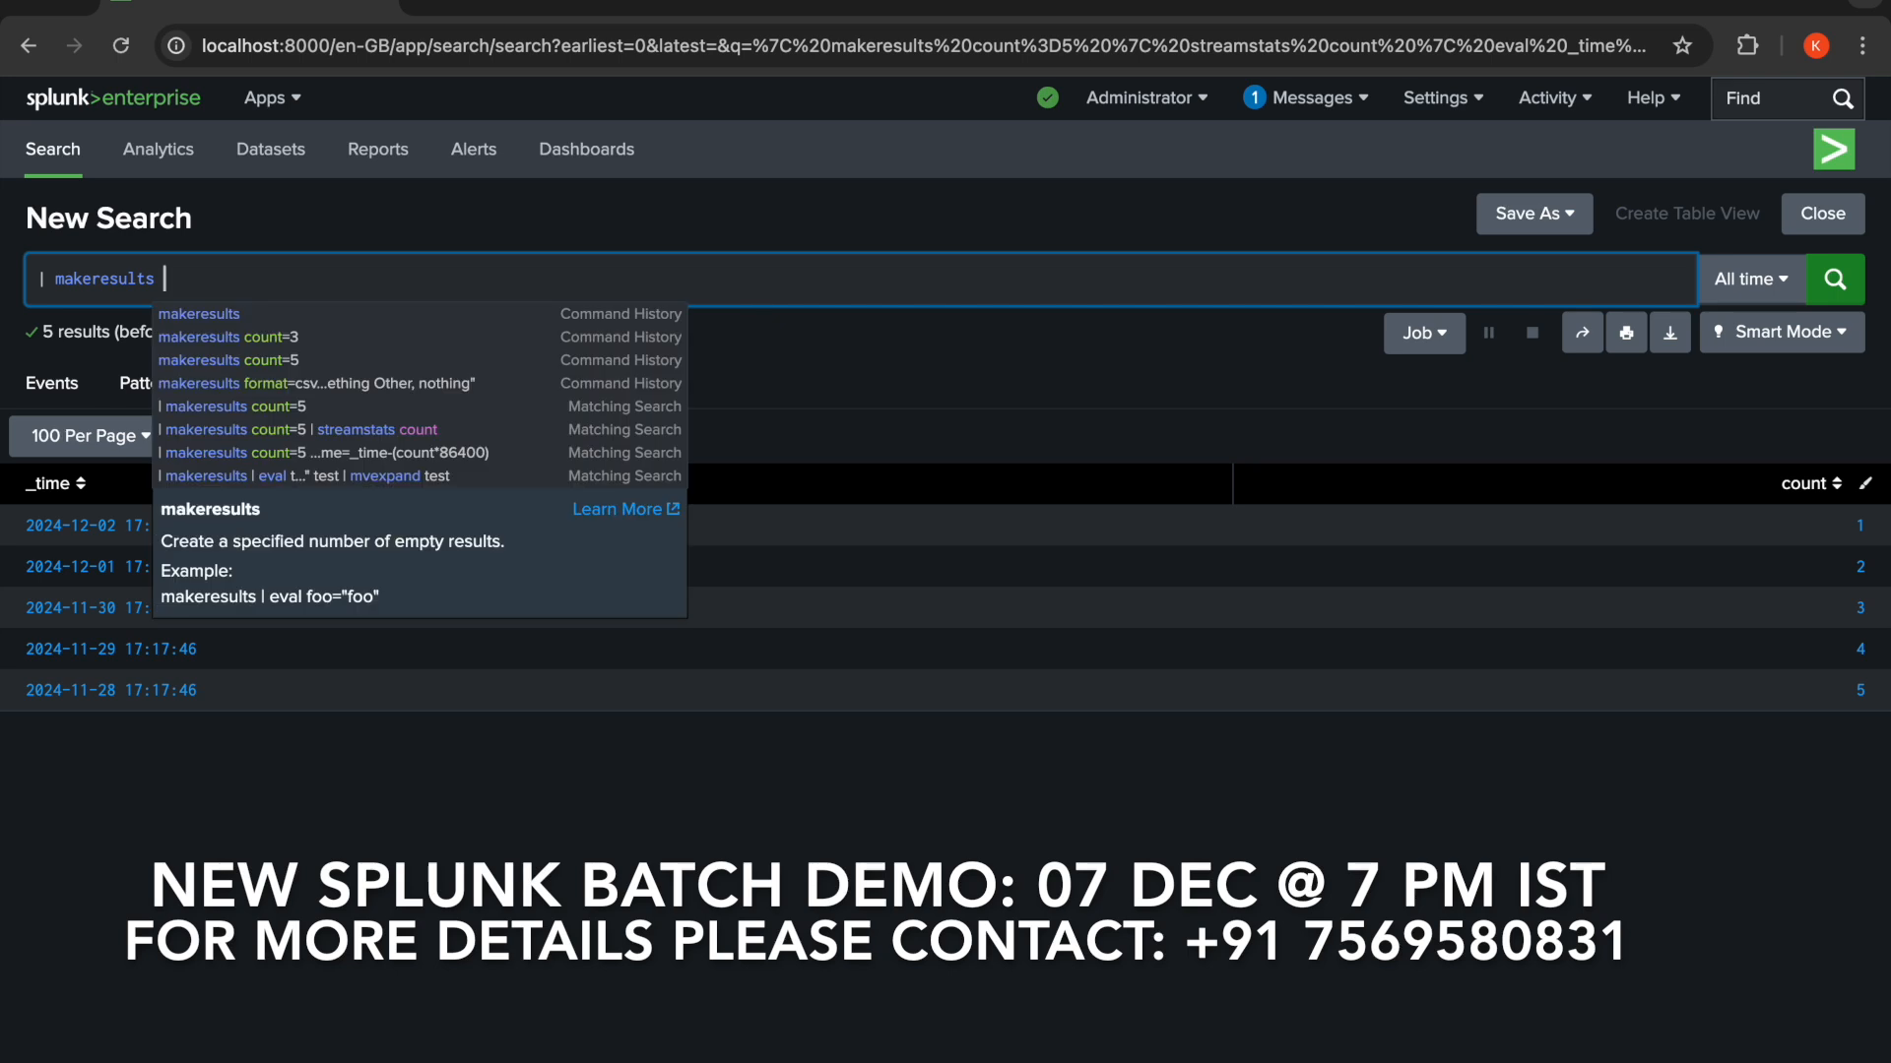
- Append | eval test="Splunk is a popular big data log monitoring tool" to the search and run it
{"action": "type", "text": "| e"}
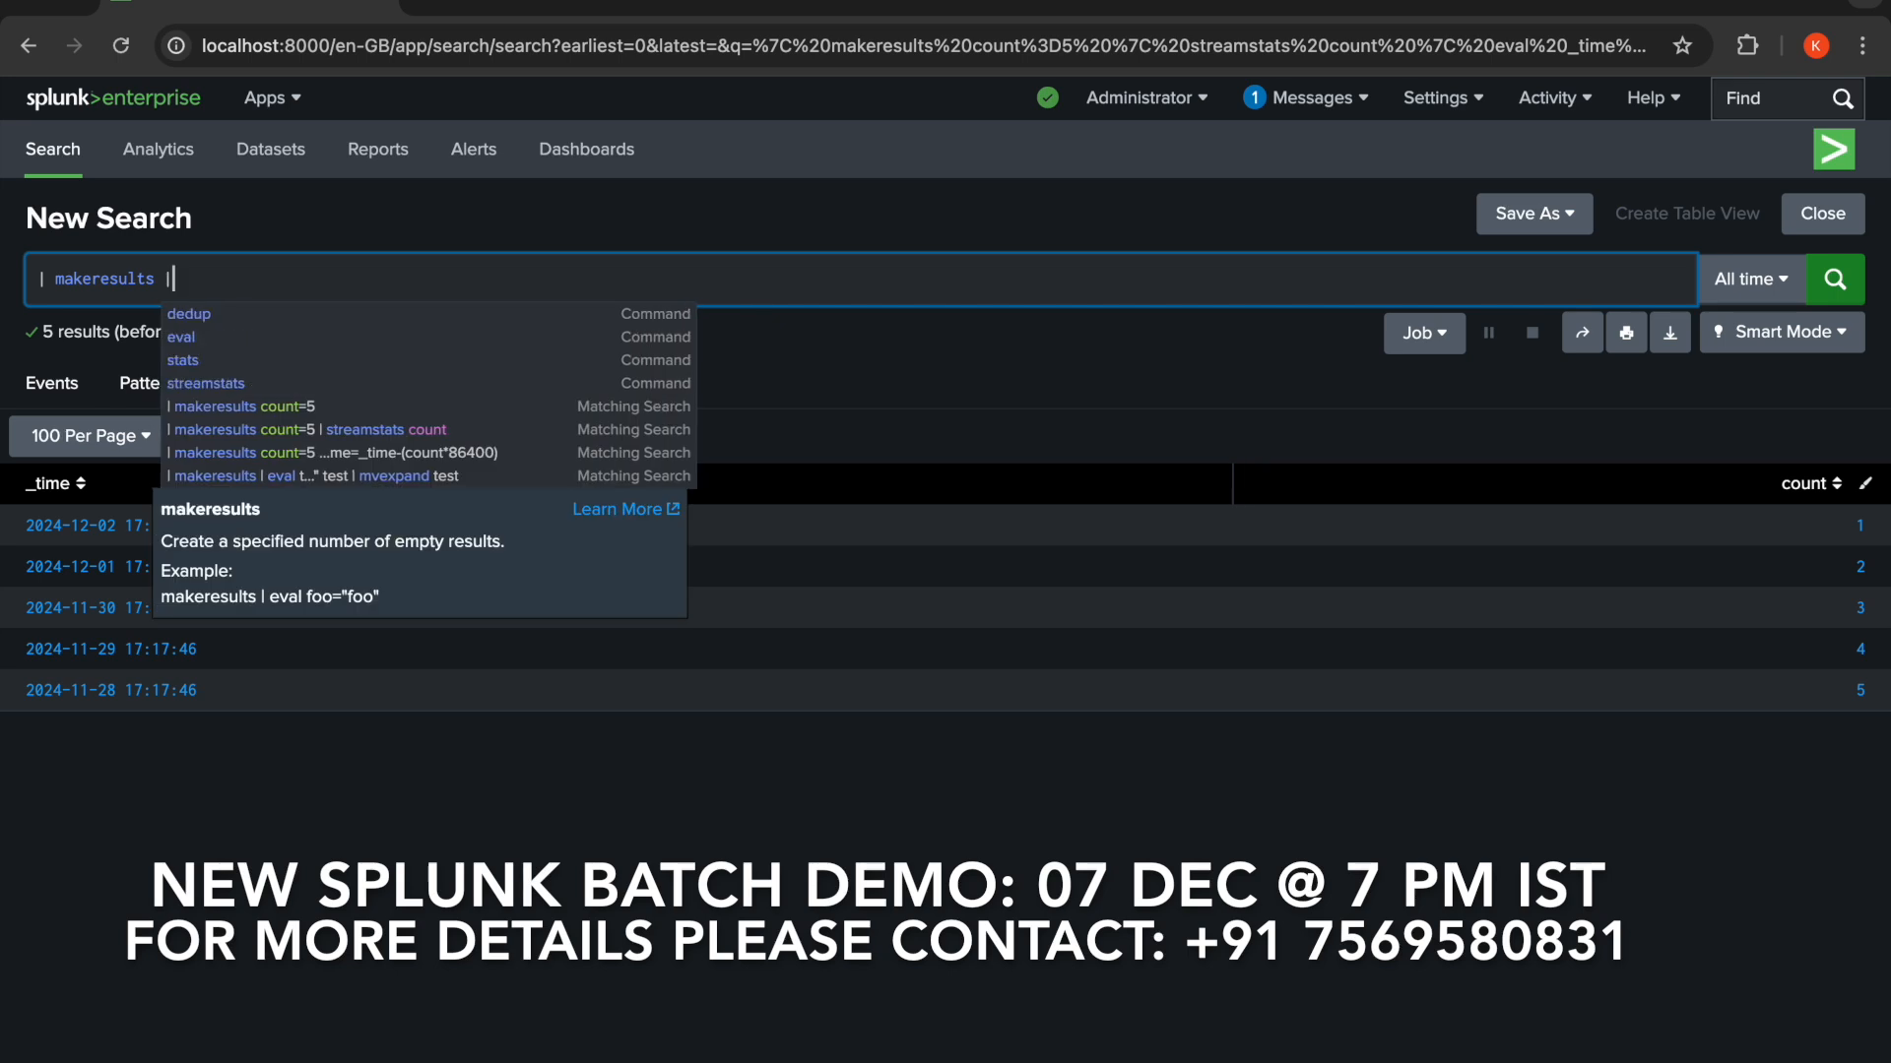
{"action": "type", "text": "l "}
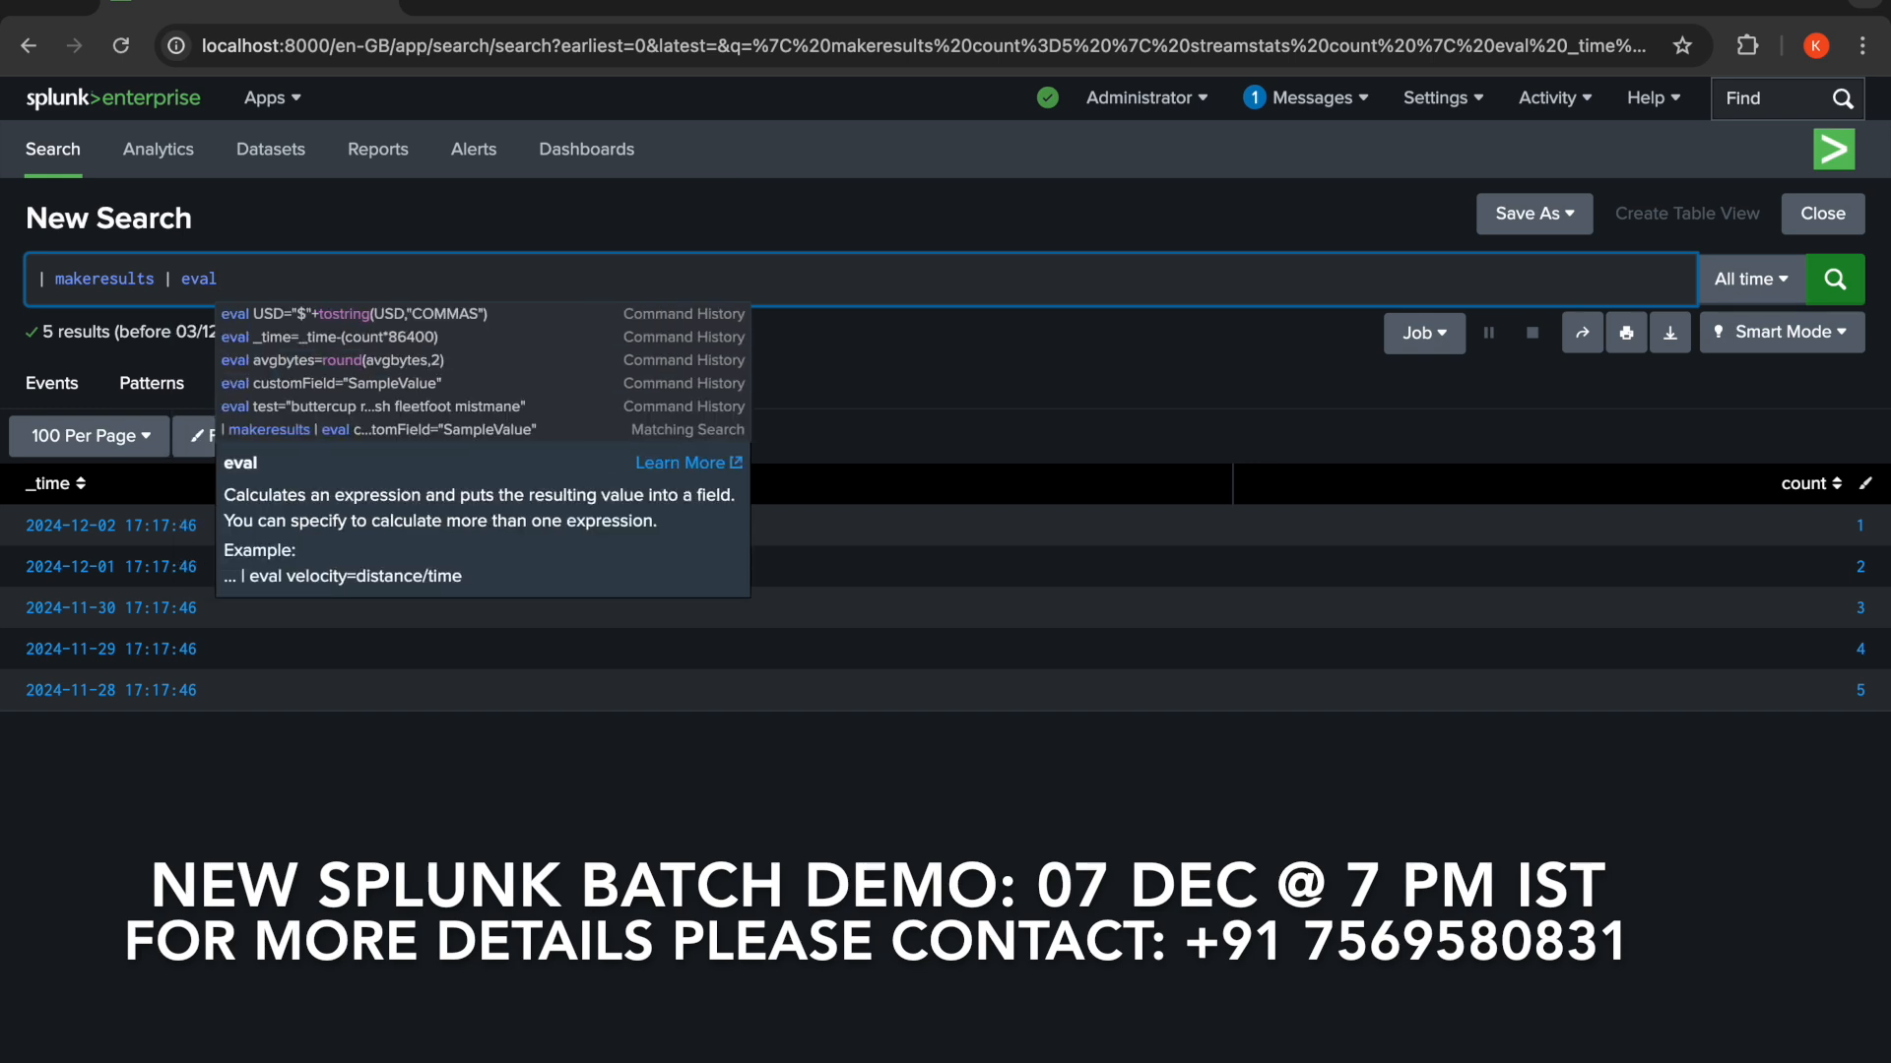
{"action": "type", "text": "test="}
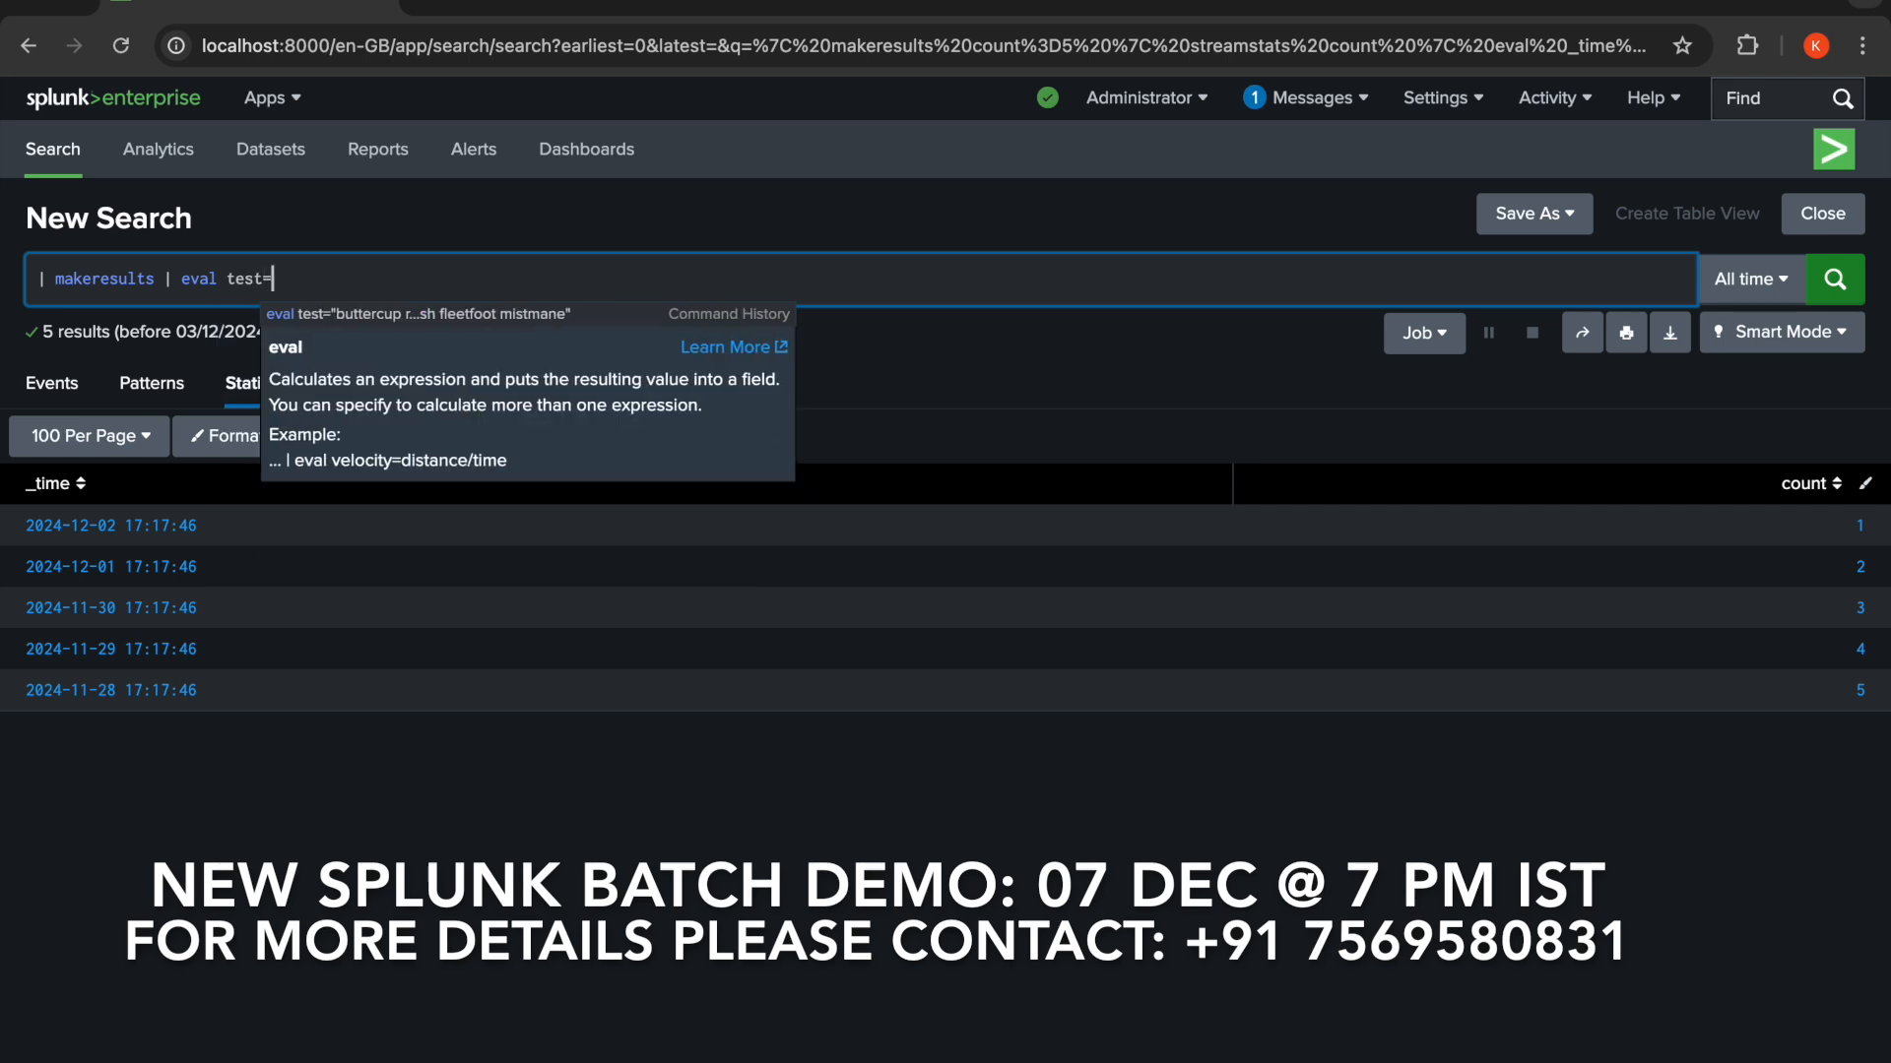
{"action": "type", "text": "\""}
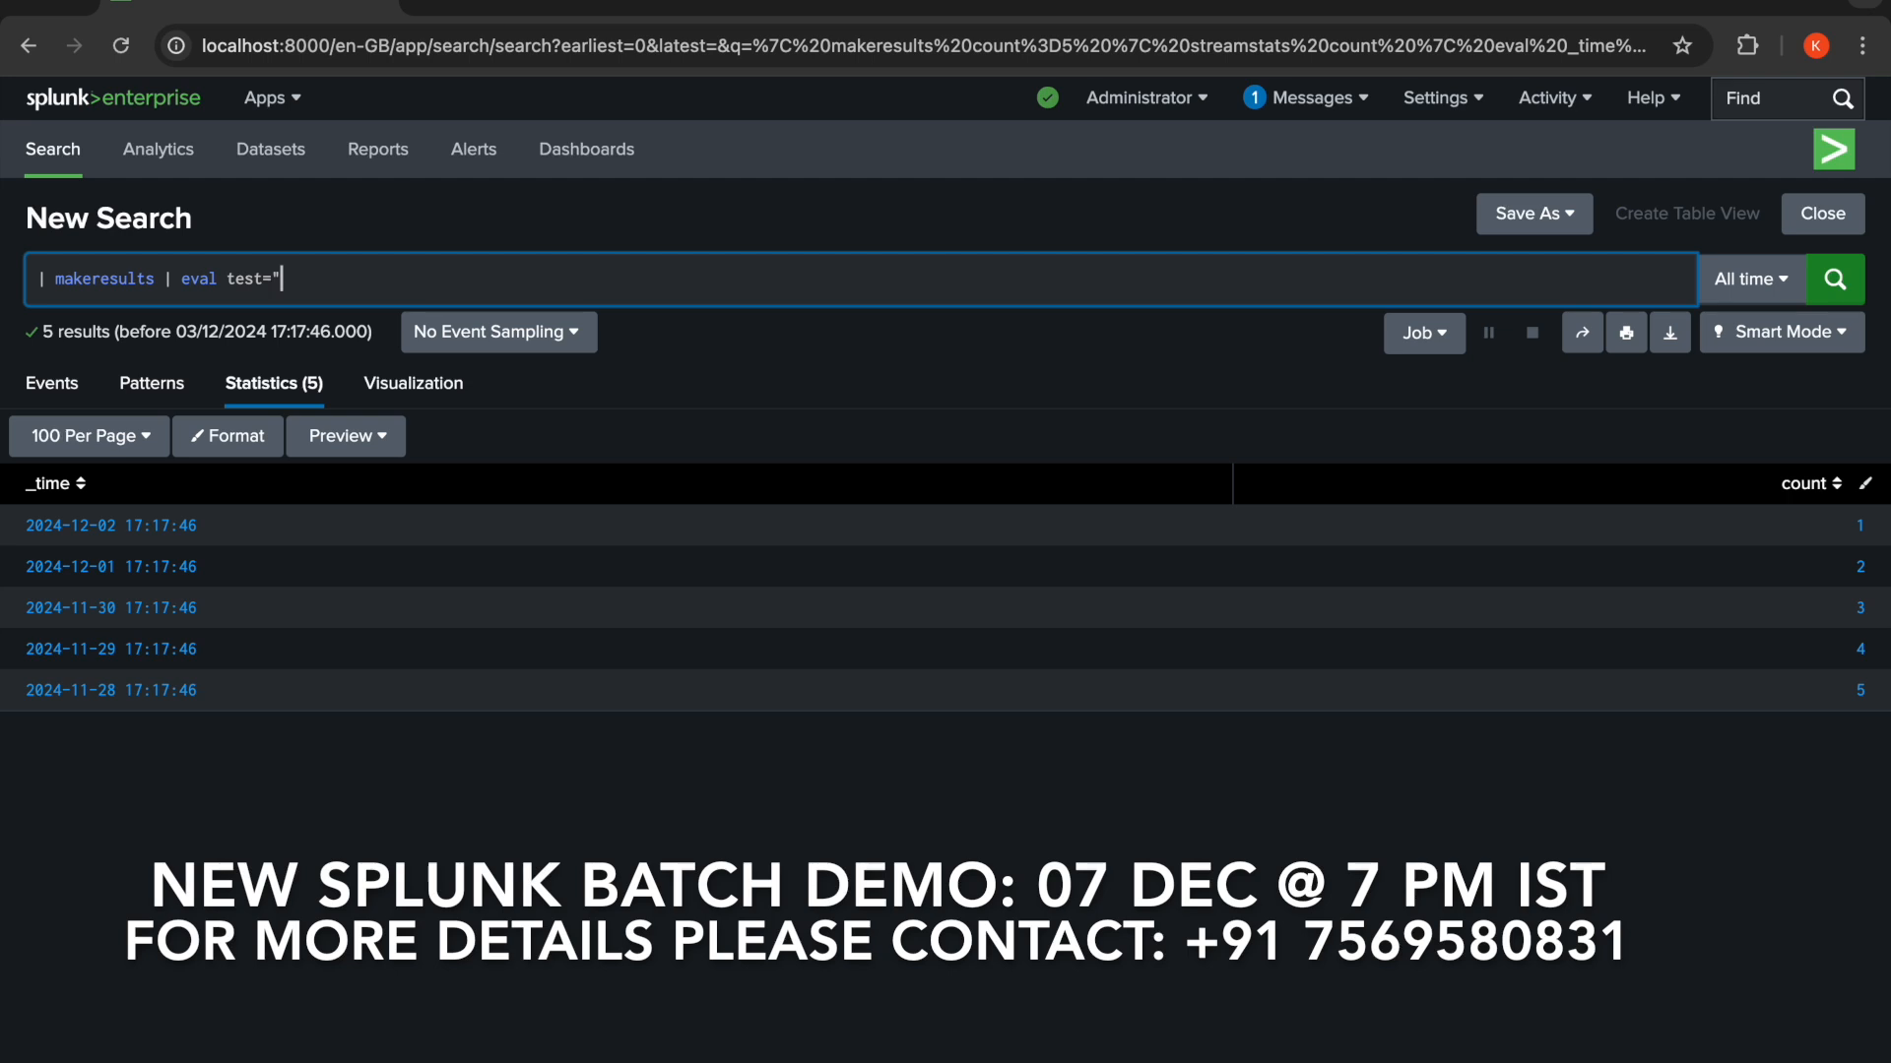
{"action": "type", "text": "Splunk is a popular big dat"}
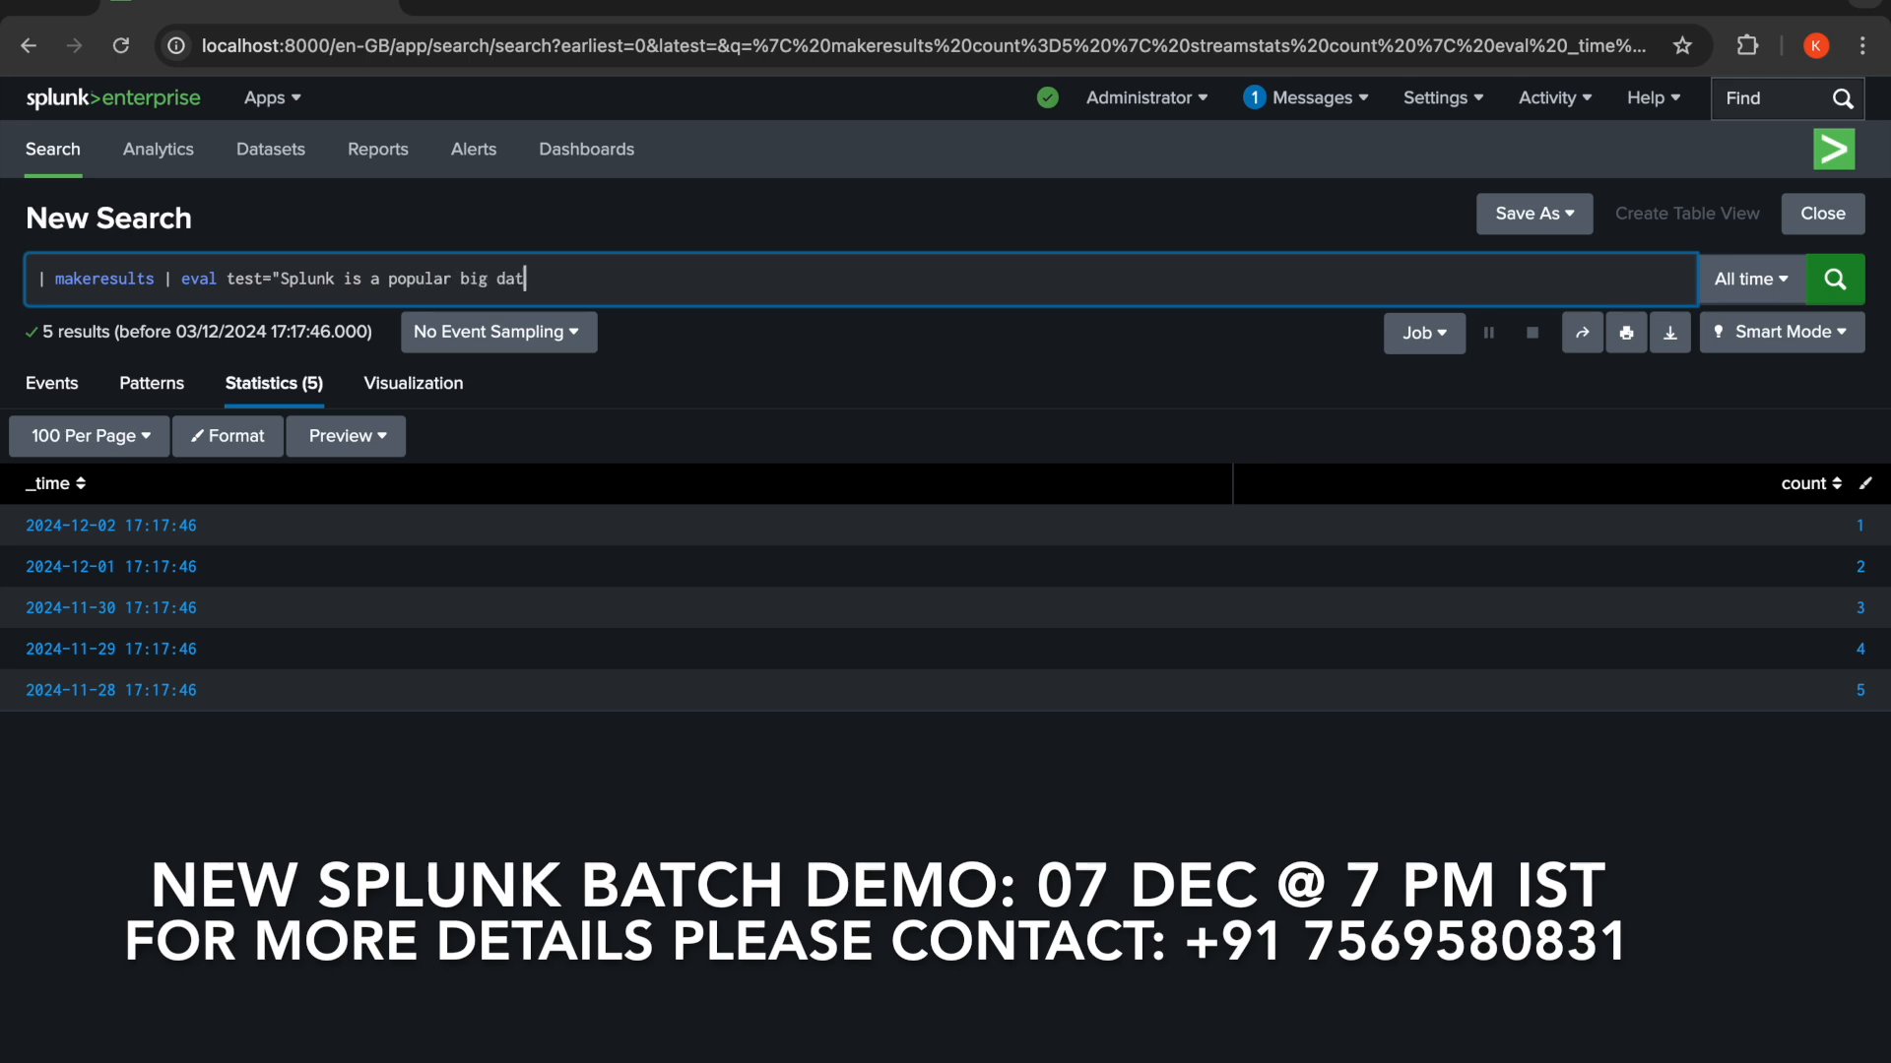
{"action": "type", "text": "a log monitoring tool\""}
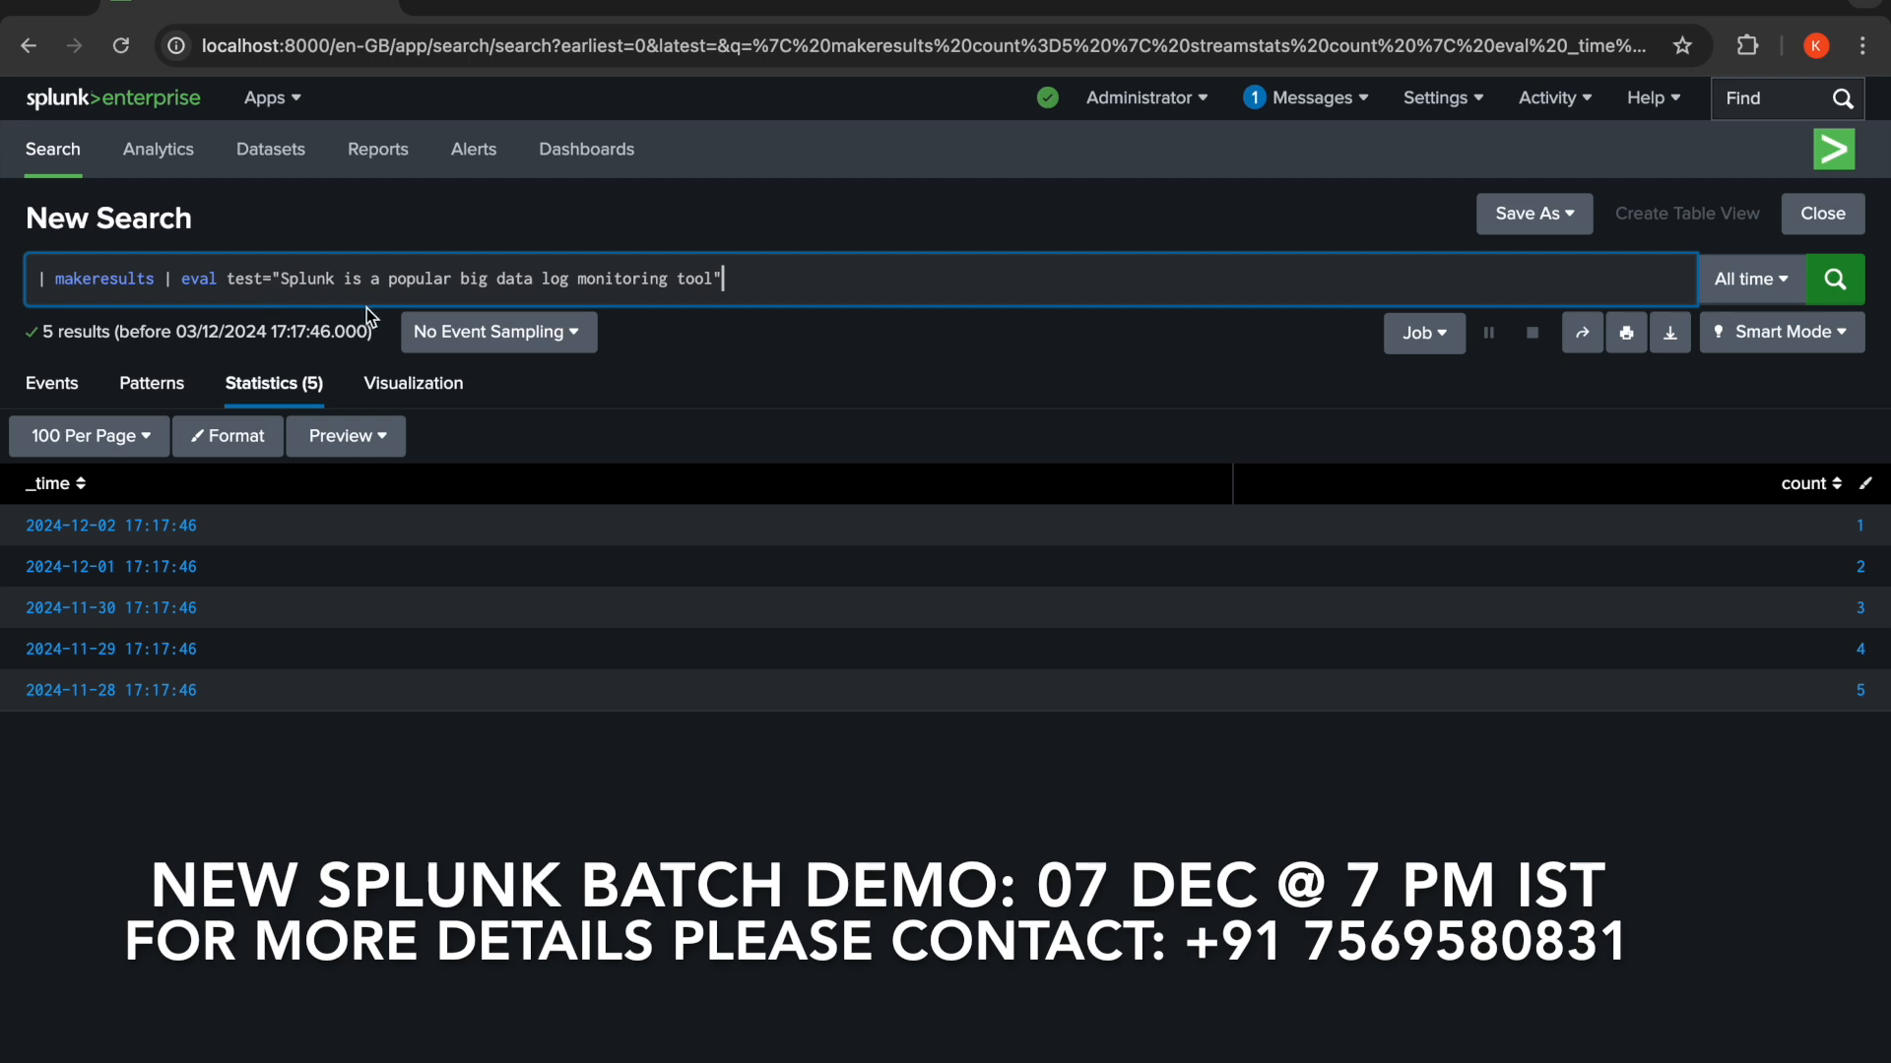
{"action": "left_click", "coordinate": [1841, 287]}
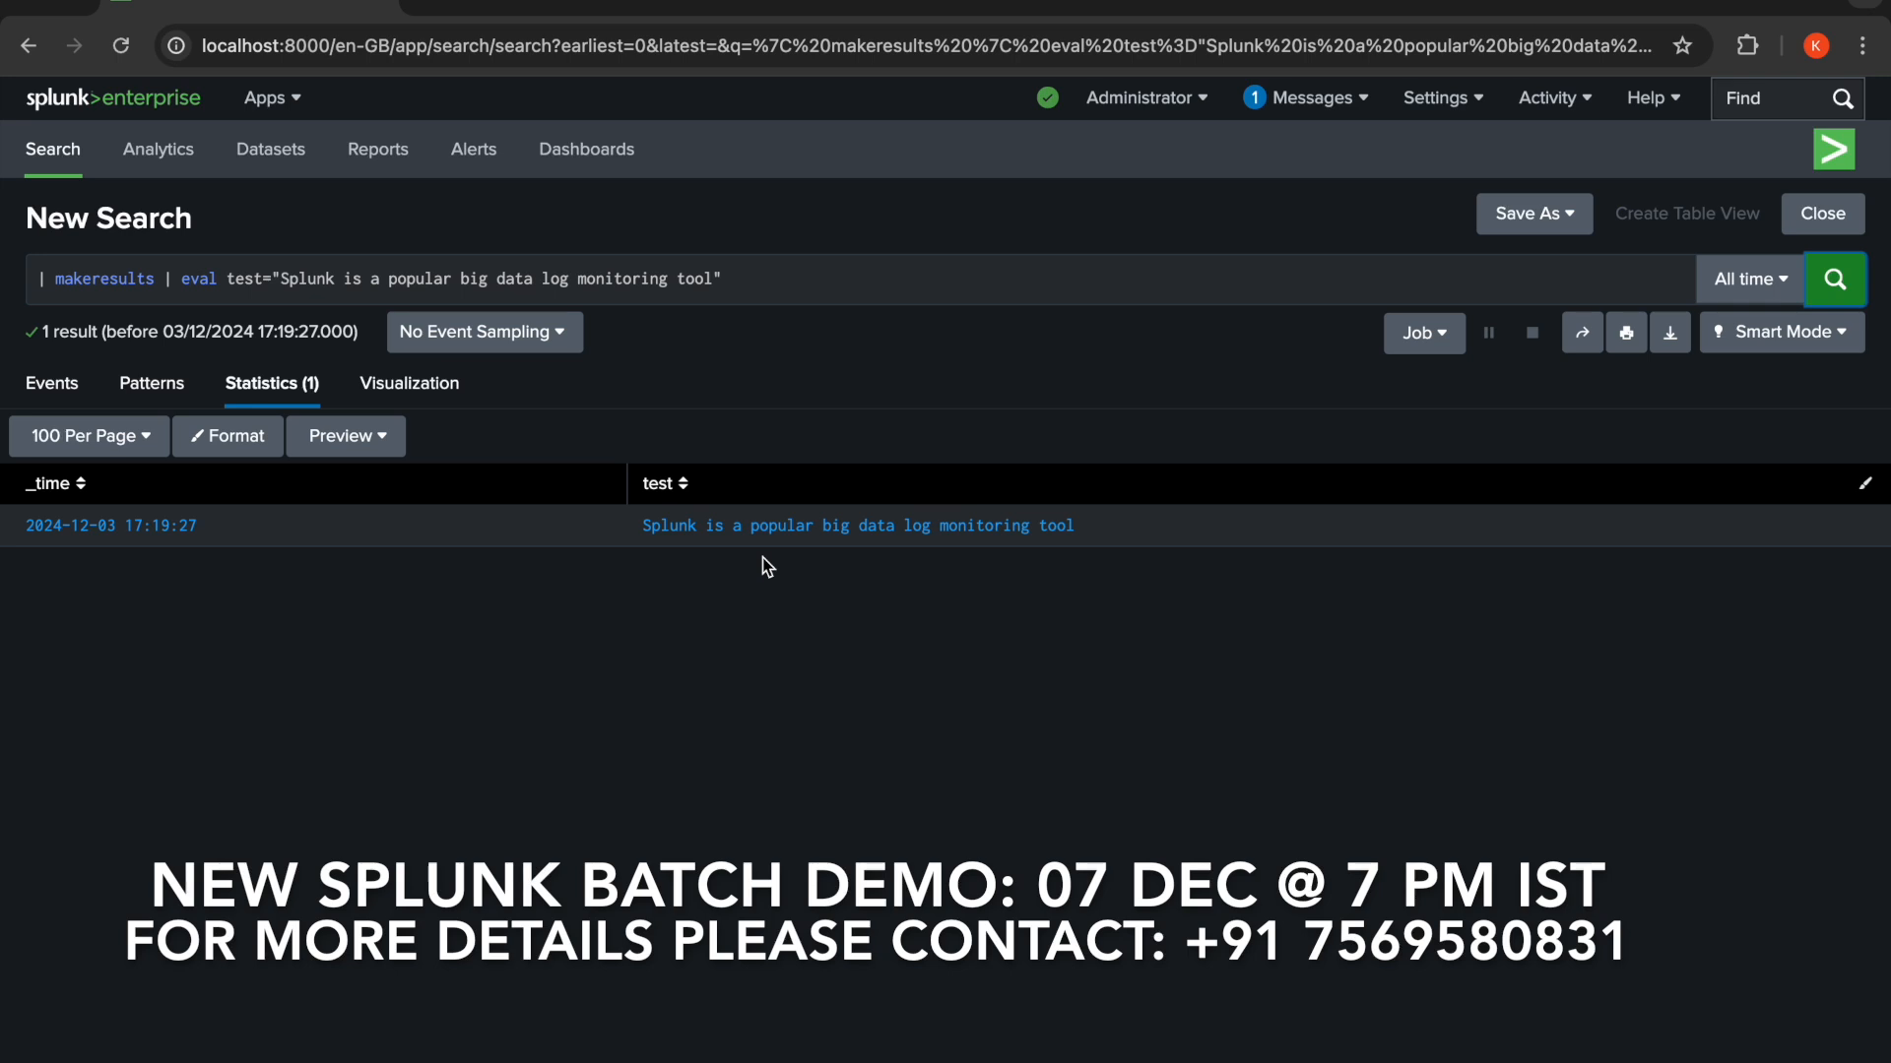
- Append | makemv delim=" " test to the search and run it to split the test field into words
{"action": "left_click", "coordinate": [794, 293]}
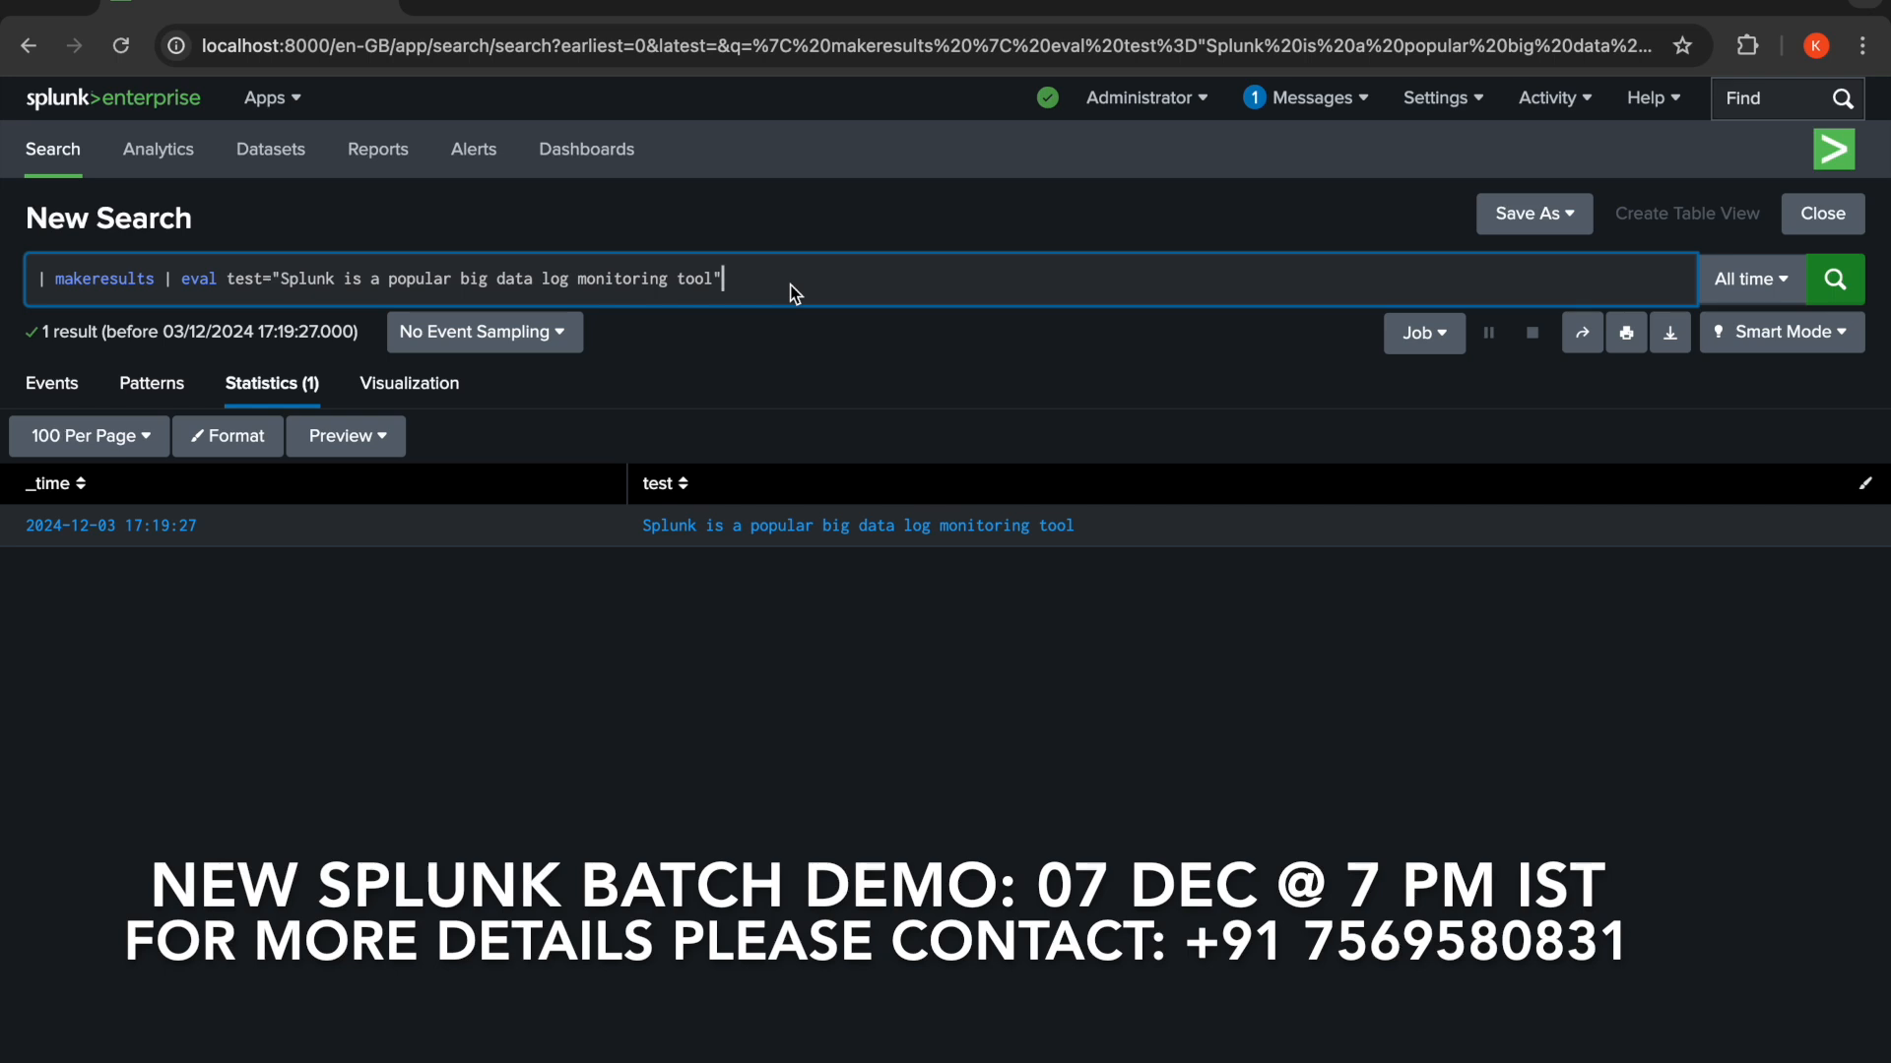
{"action": "type", "text": "| "}
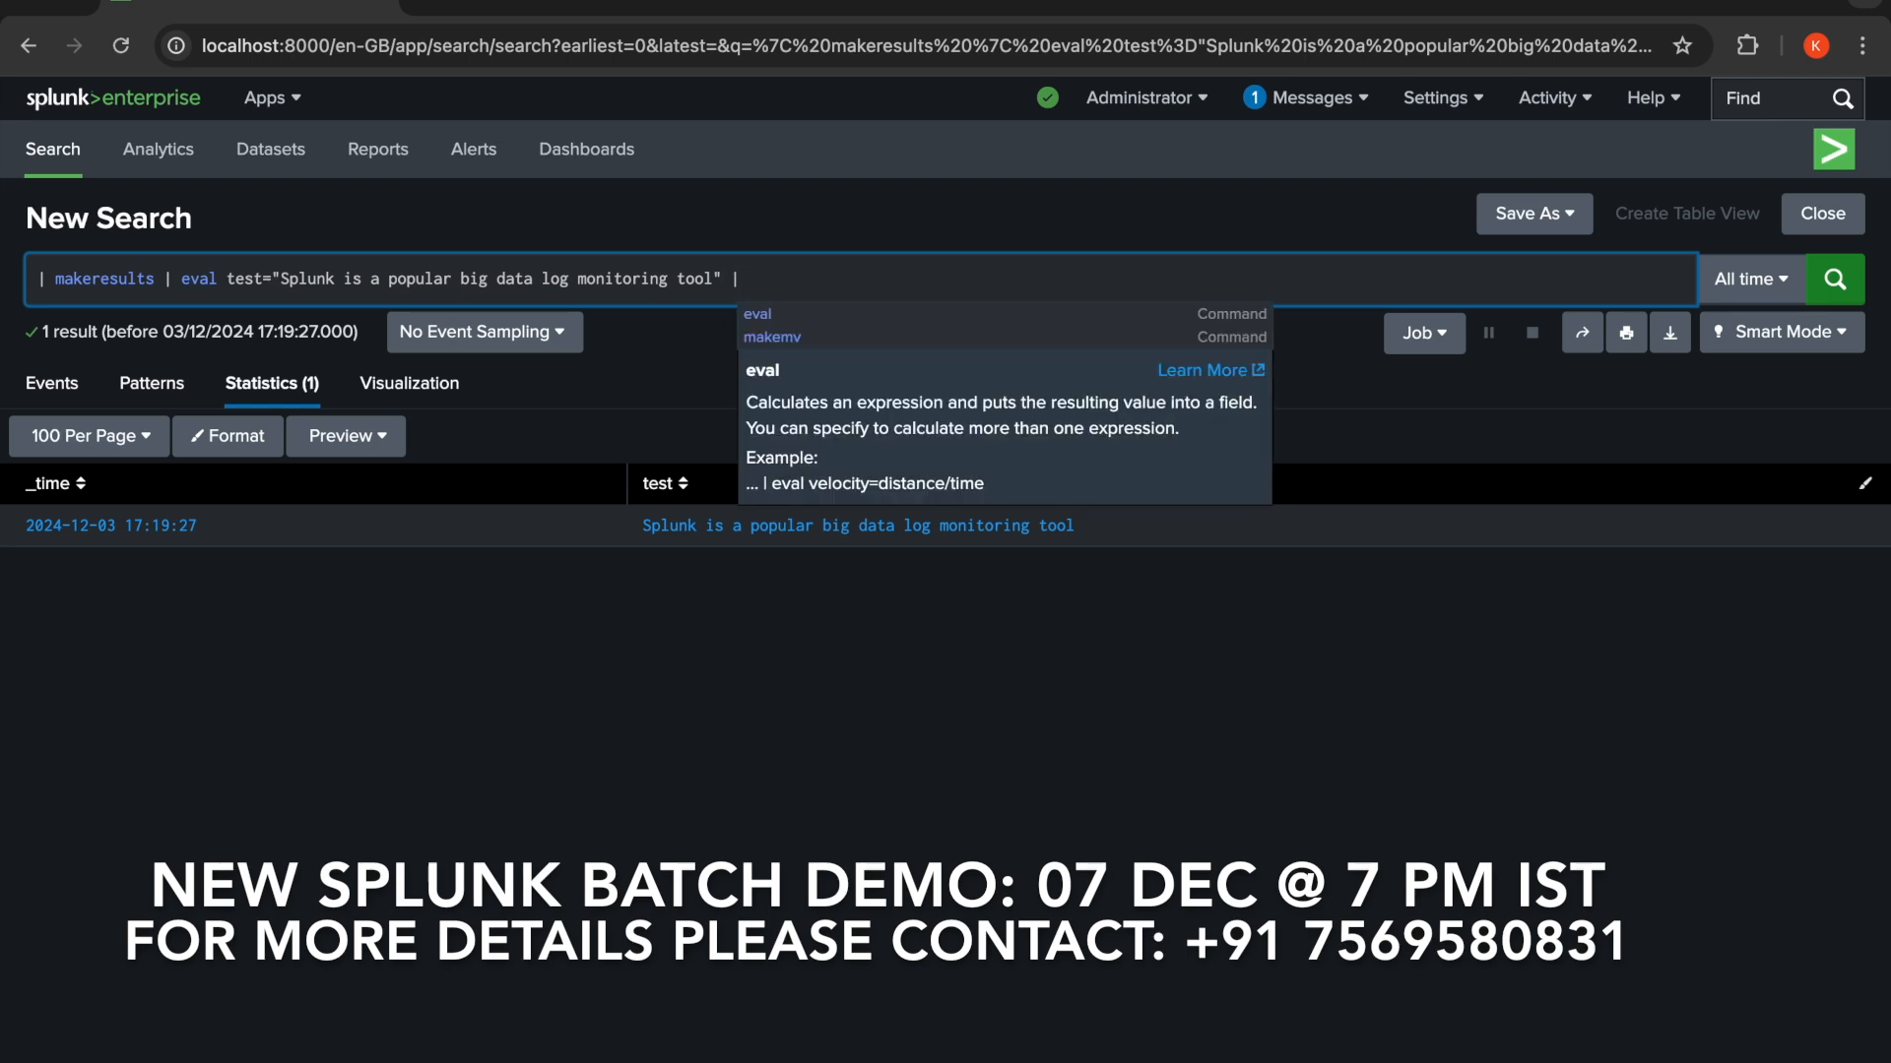
{"action": "type", "text": "makemv"}
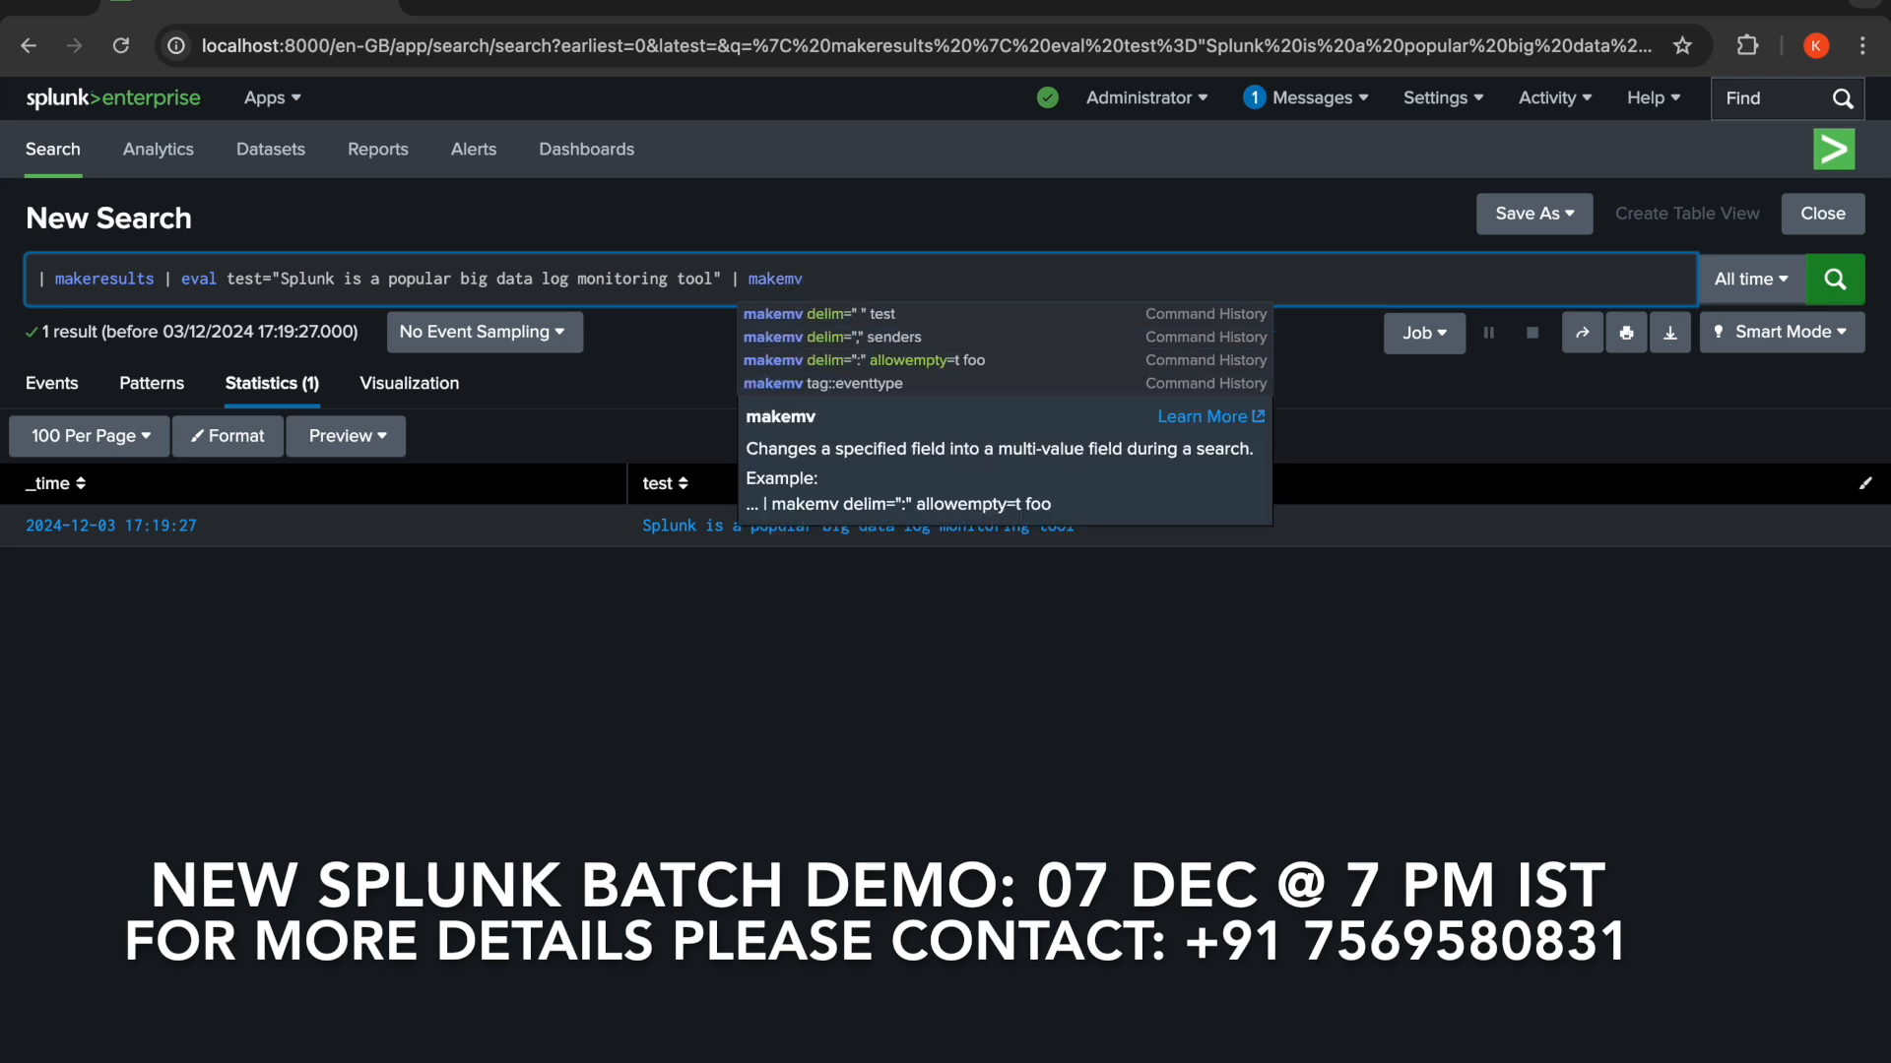
{"action": "type", "text": " d"}
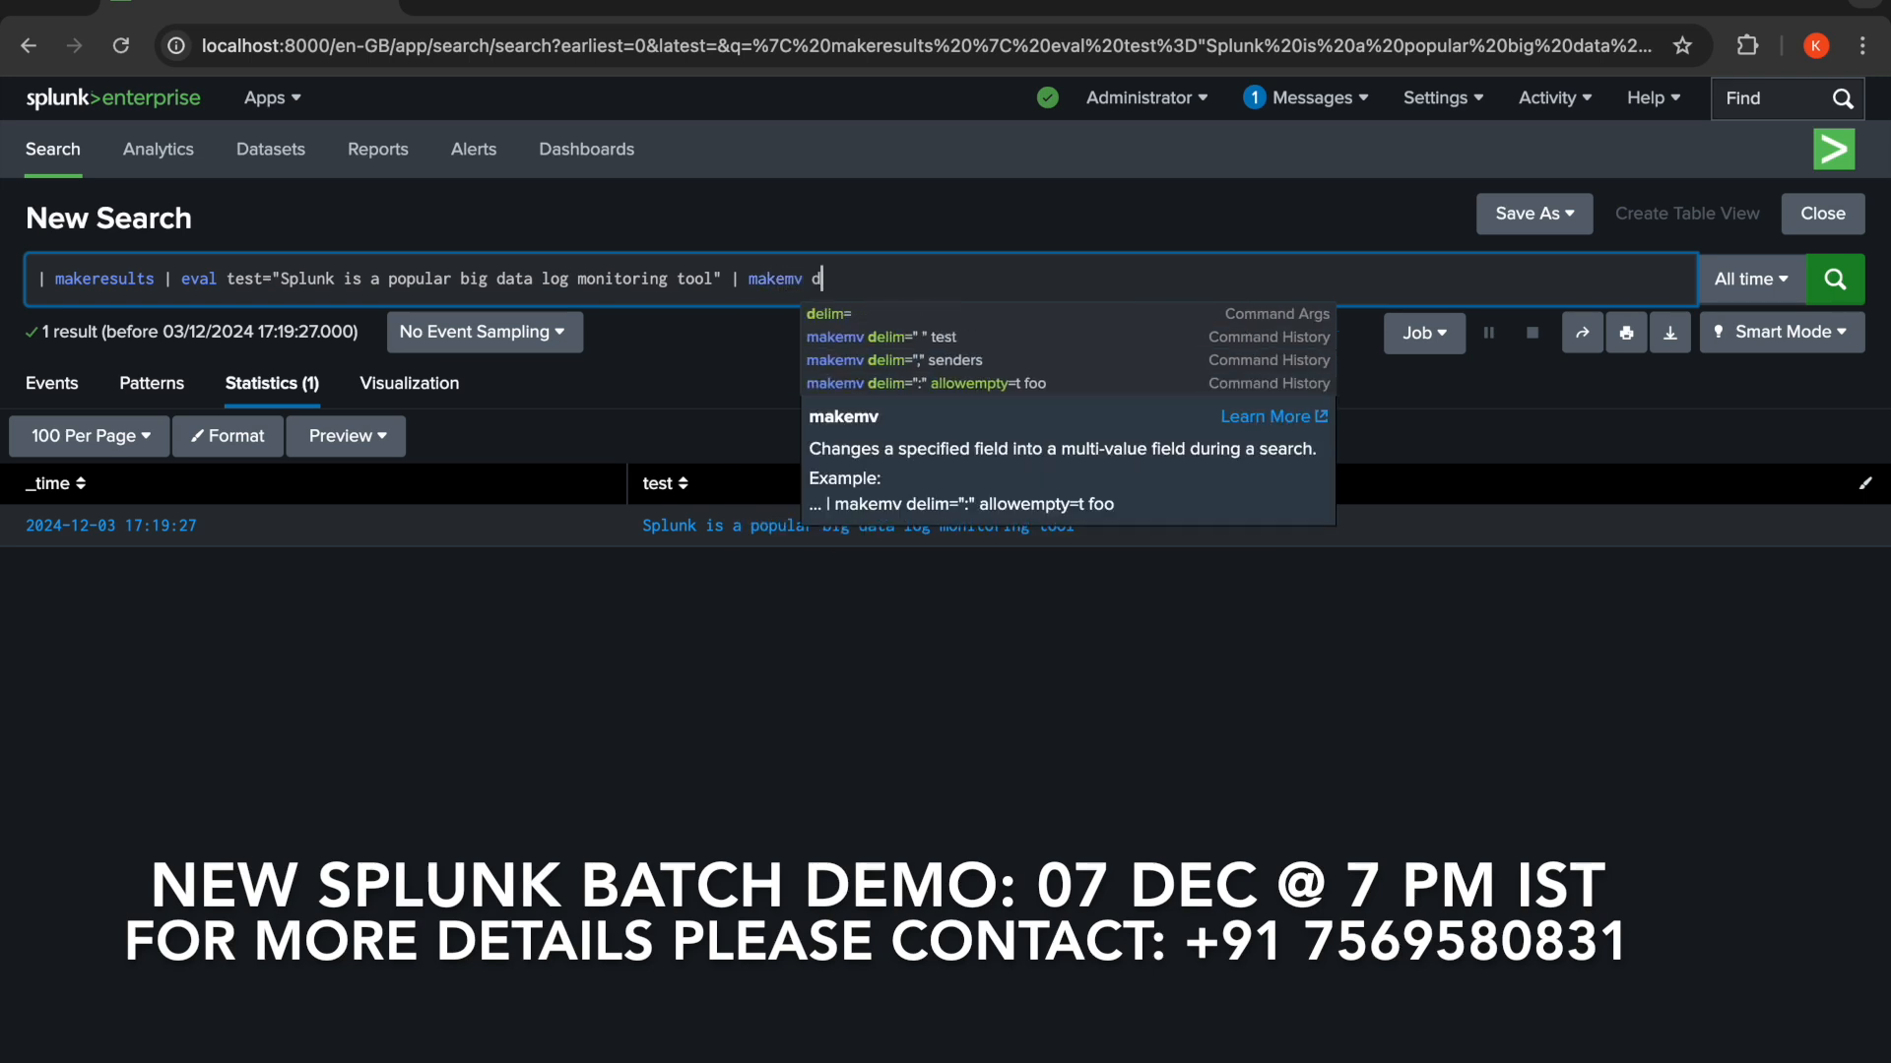
{"action": "type", "text": "elim"}
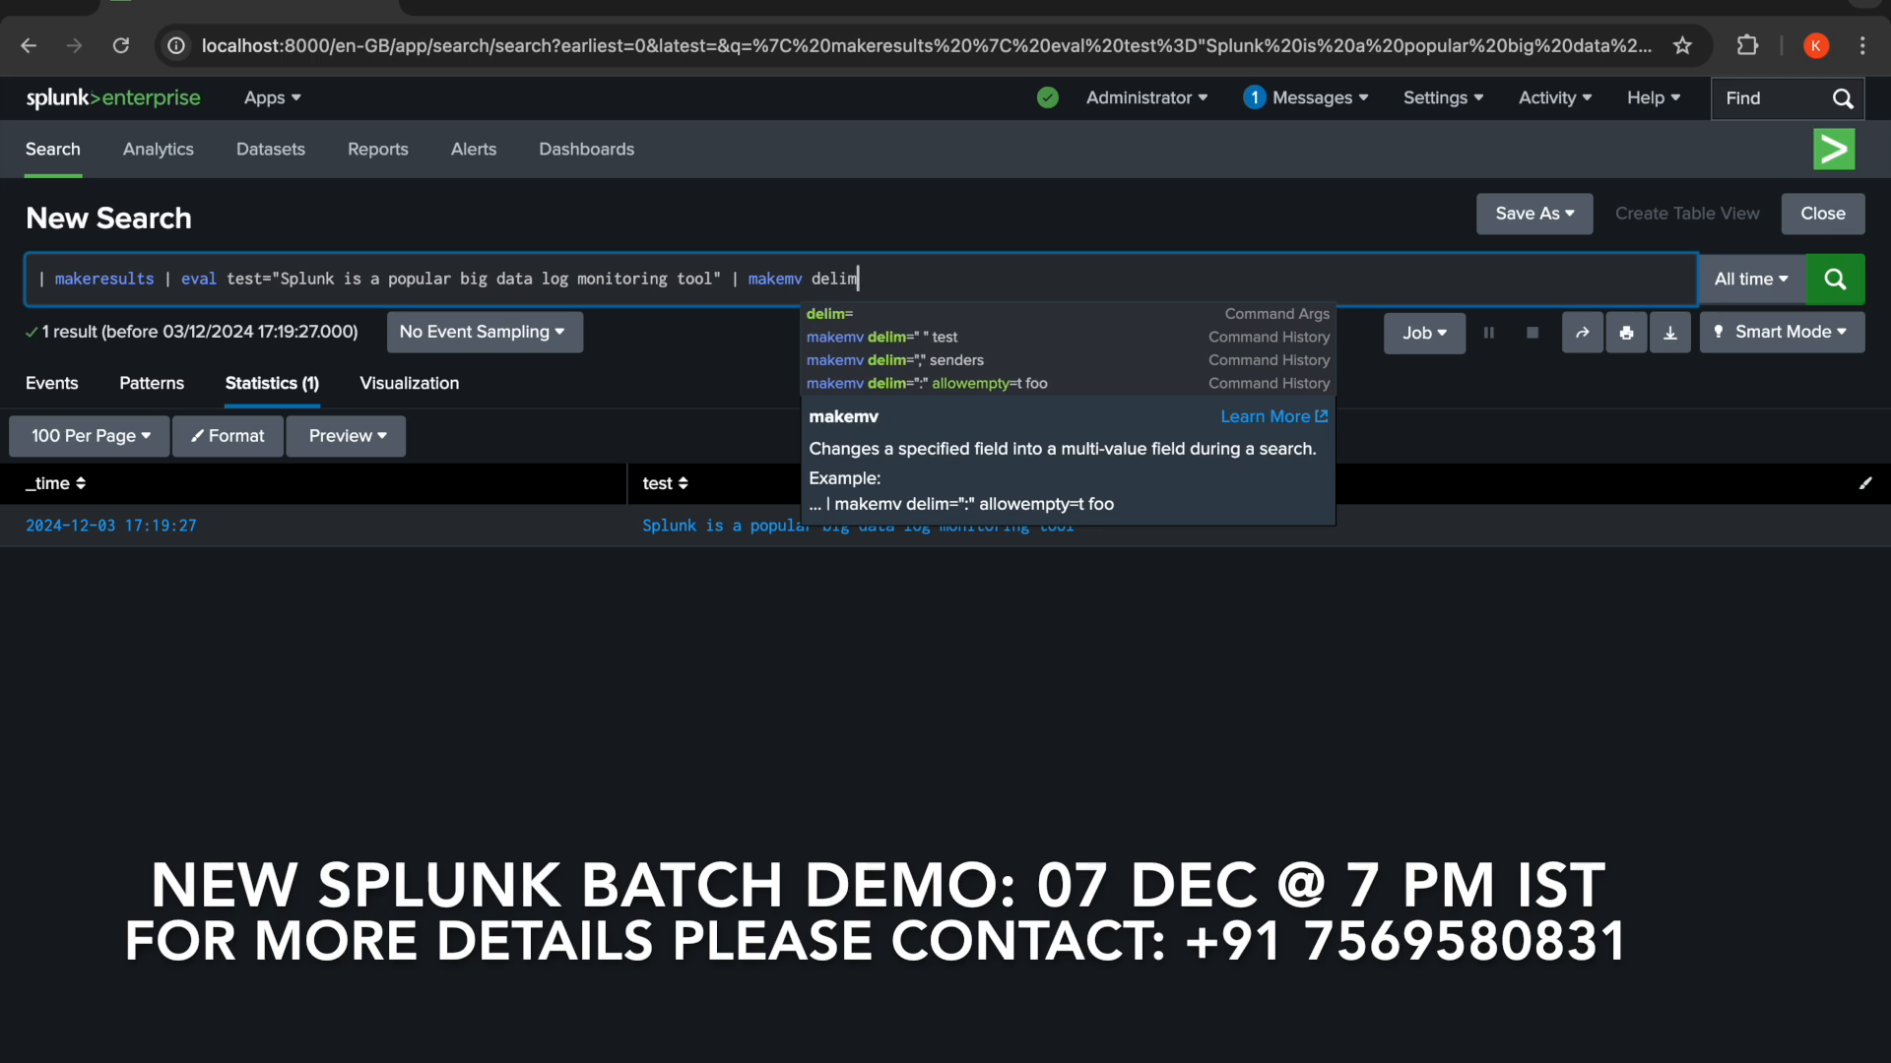
{"action": "type", "text": "=\""}
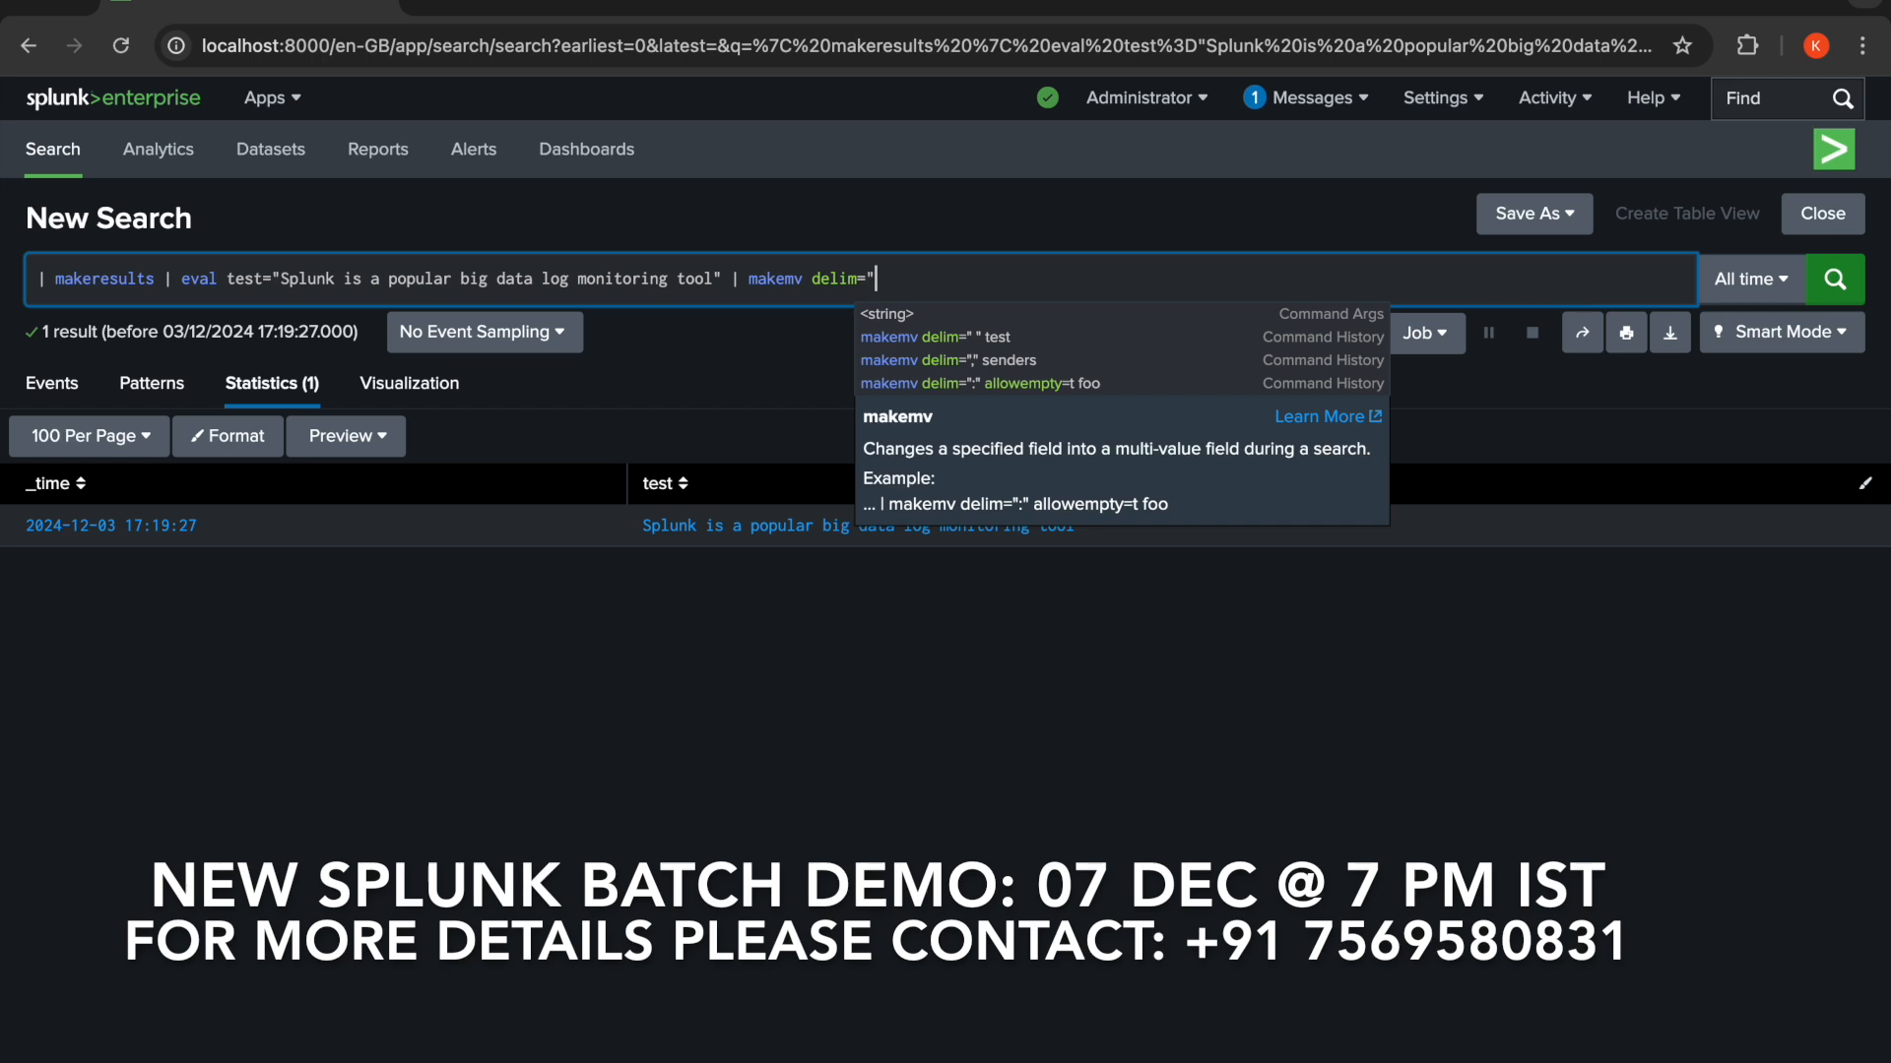
{"action": "type", "text": " \" "}
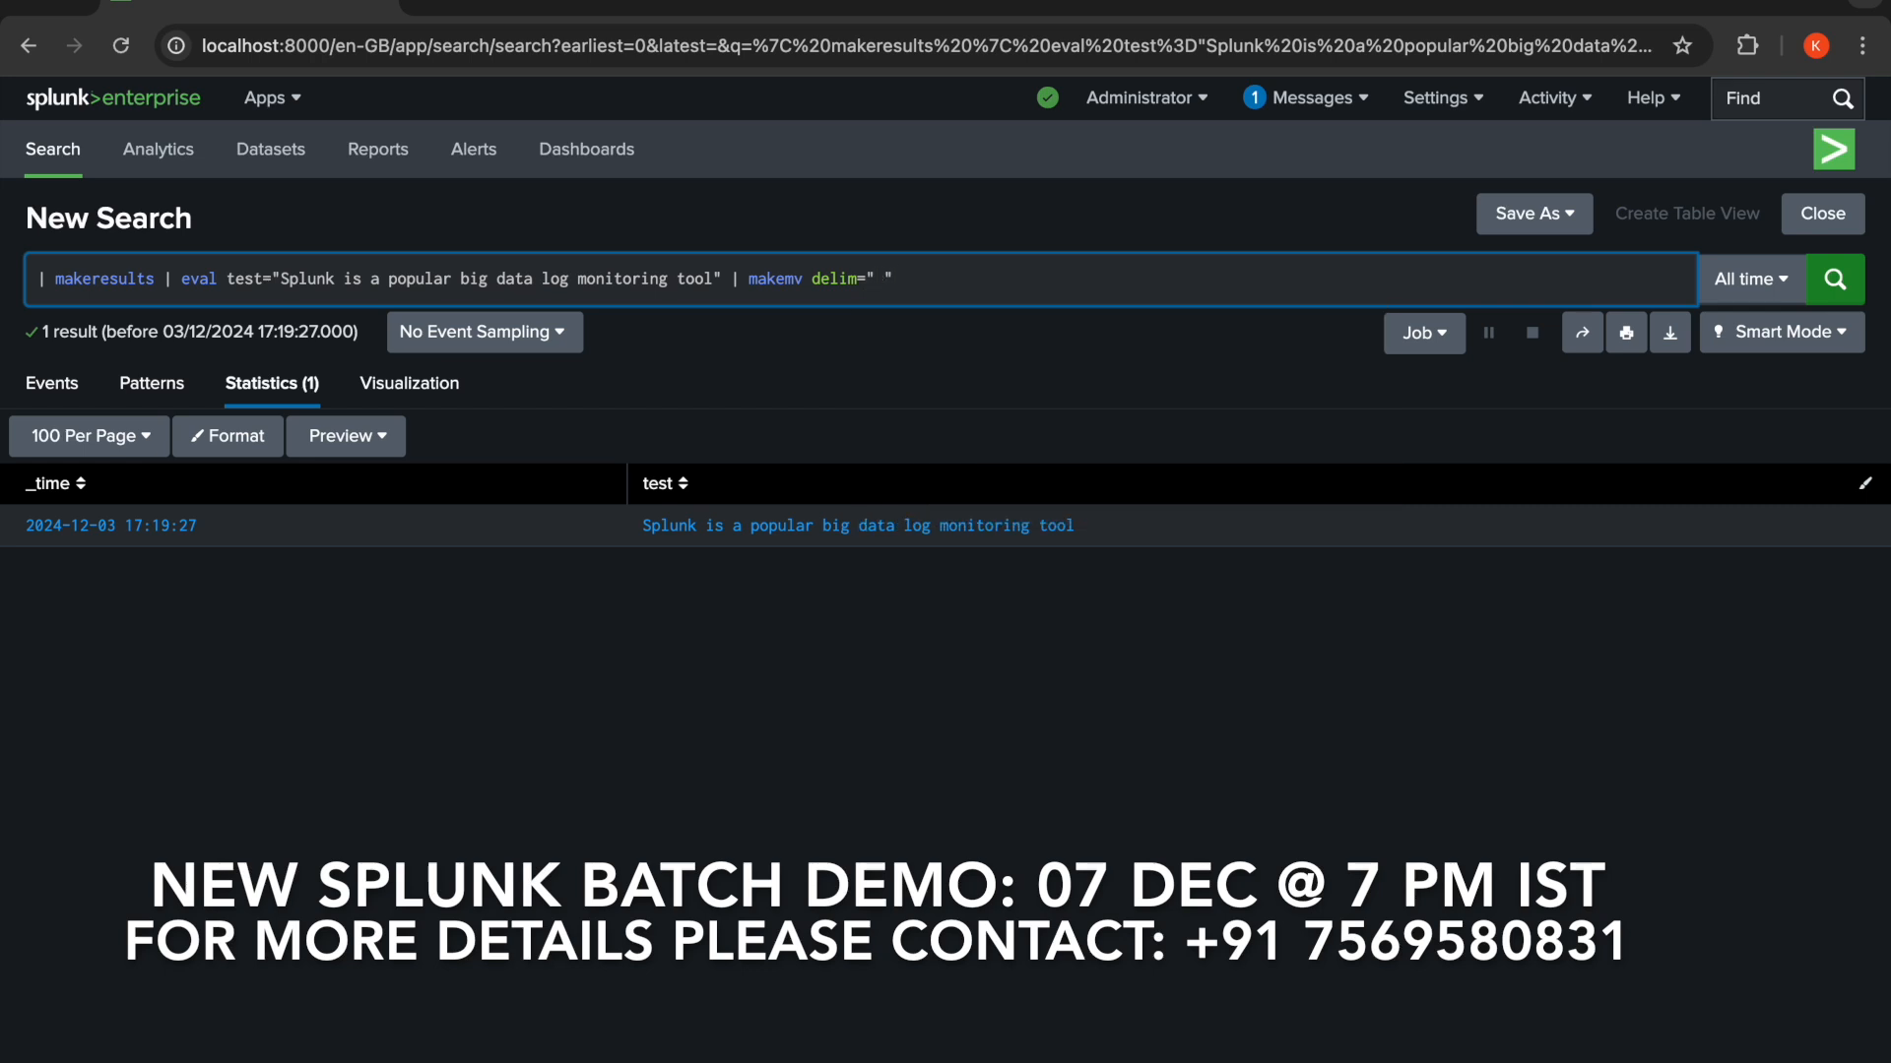
{"action": "type", "text": "test"}
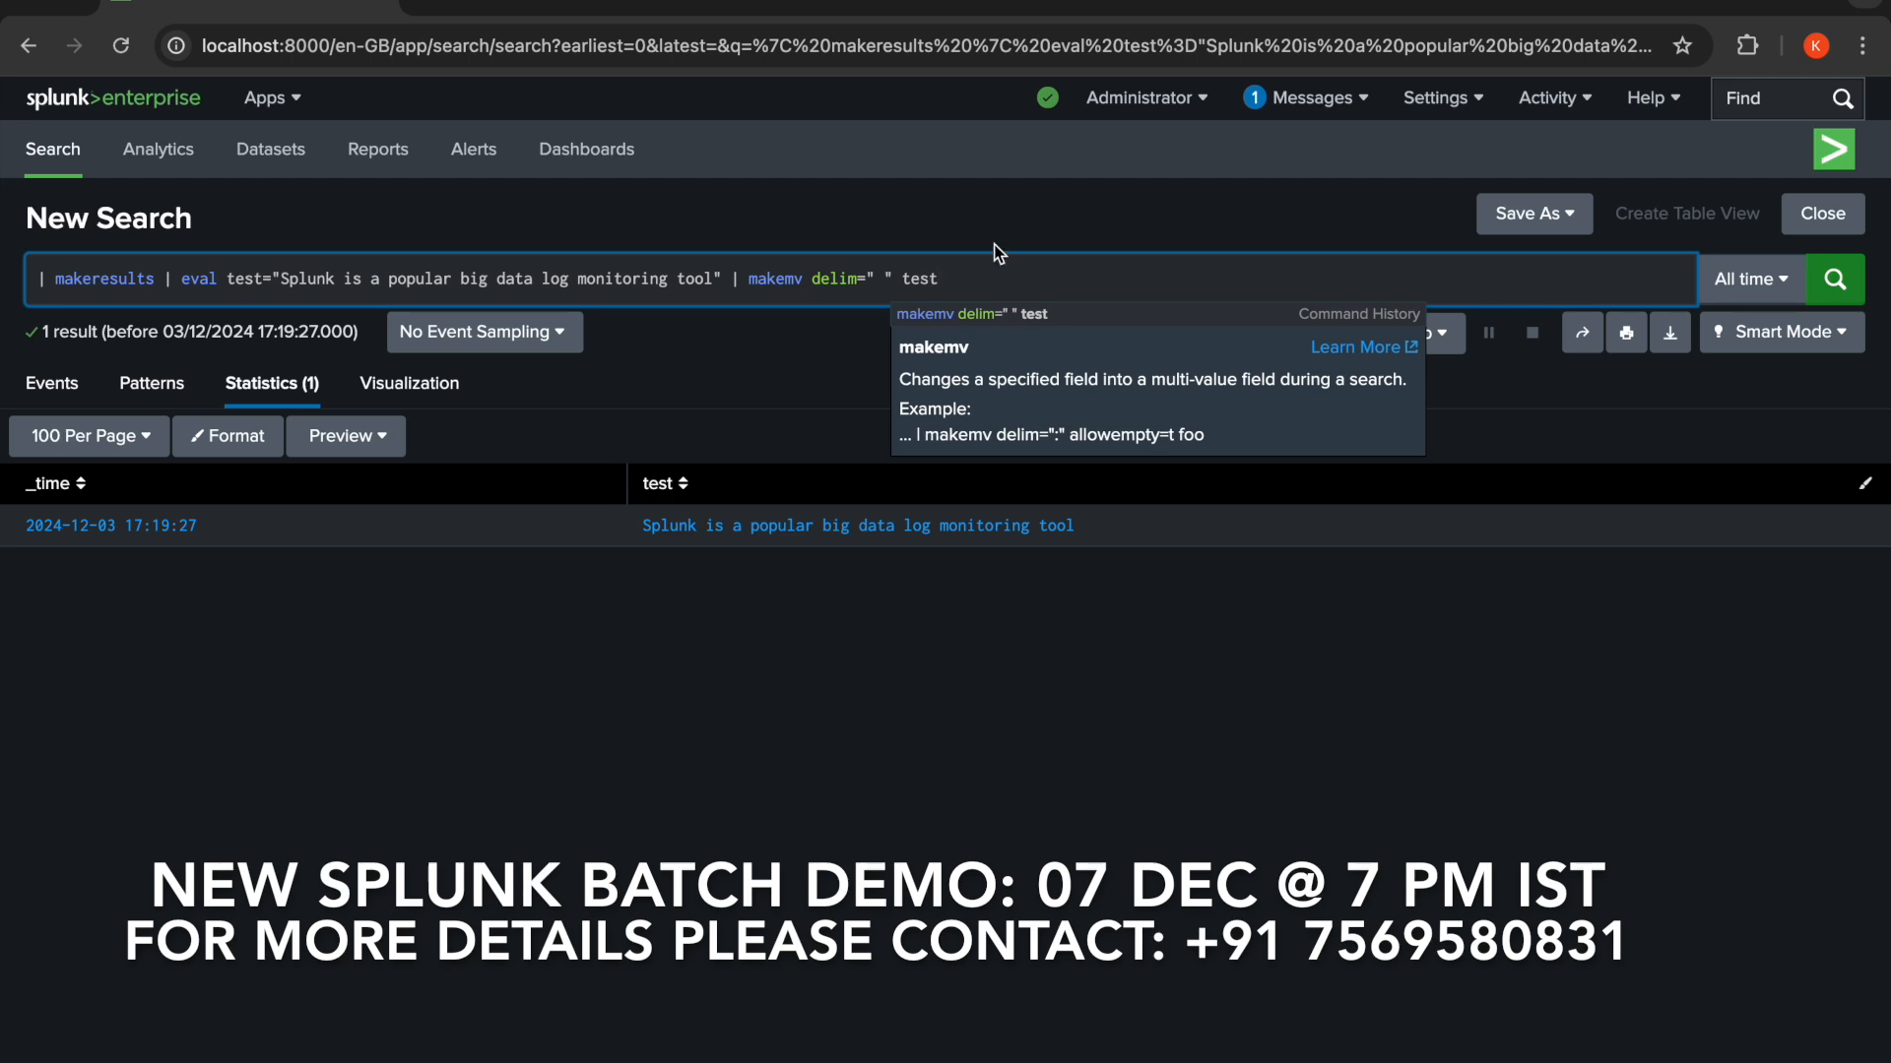
{"action": "left_click", "coordinate": [1836, 282]}
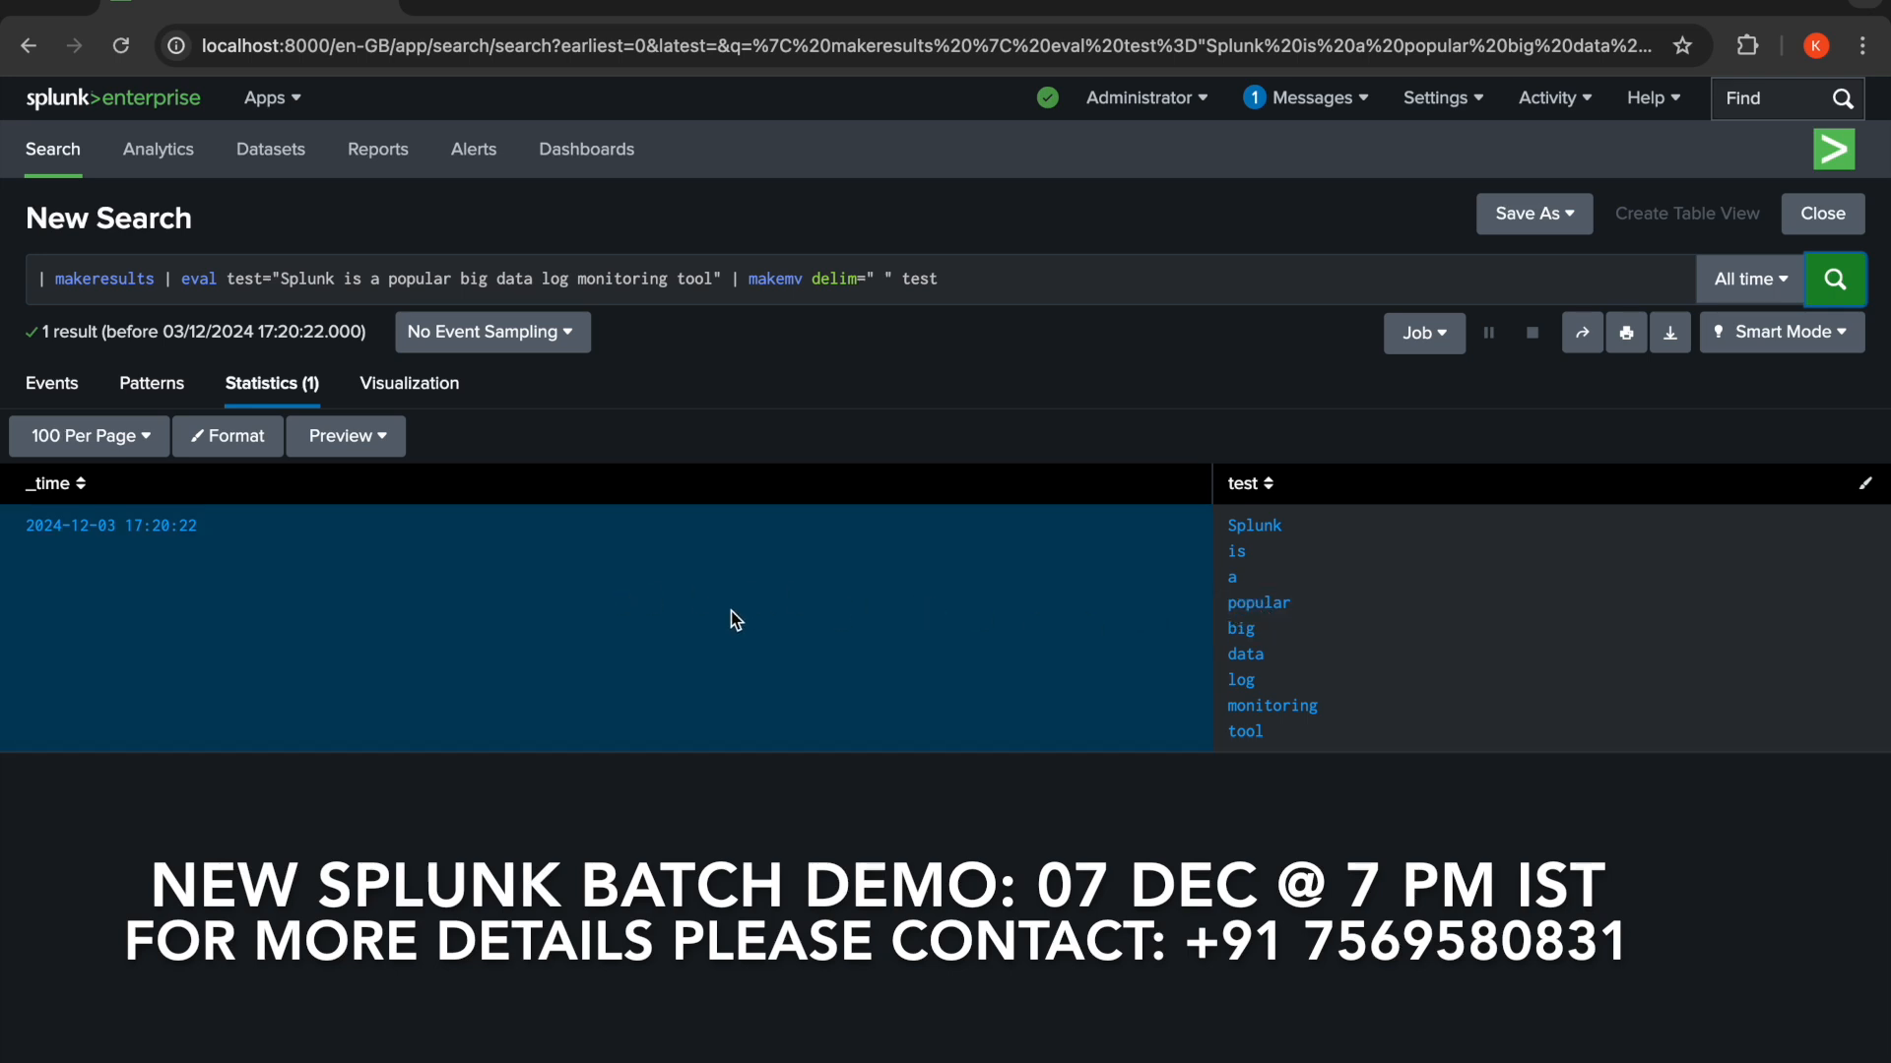
- Append | mvexpand test to the search and run it to turn each word into its own result
{"action": "left_click", "coordinate": [1003, 288]}
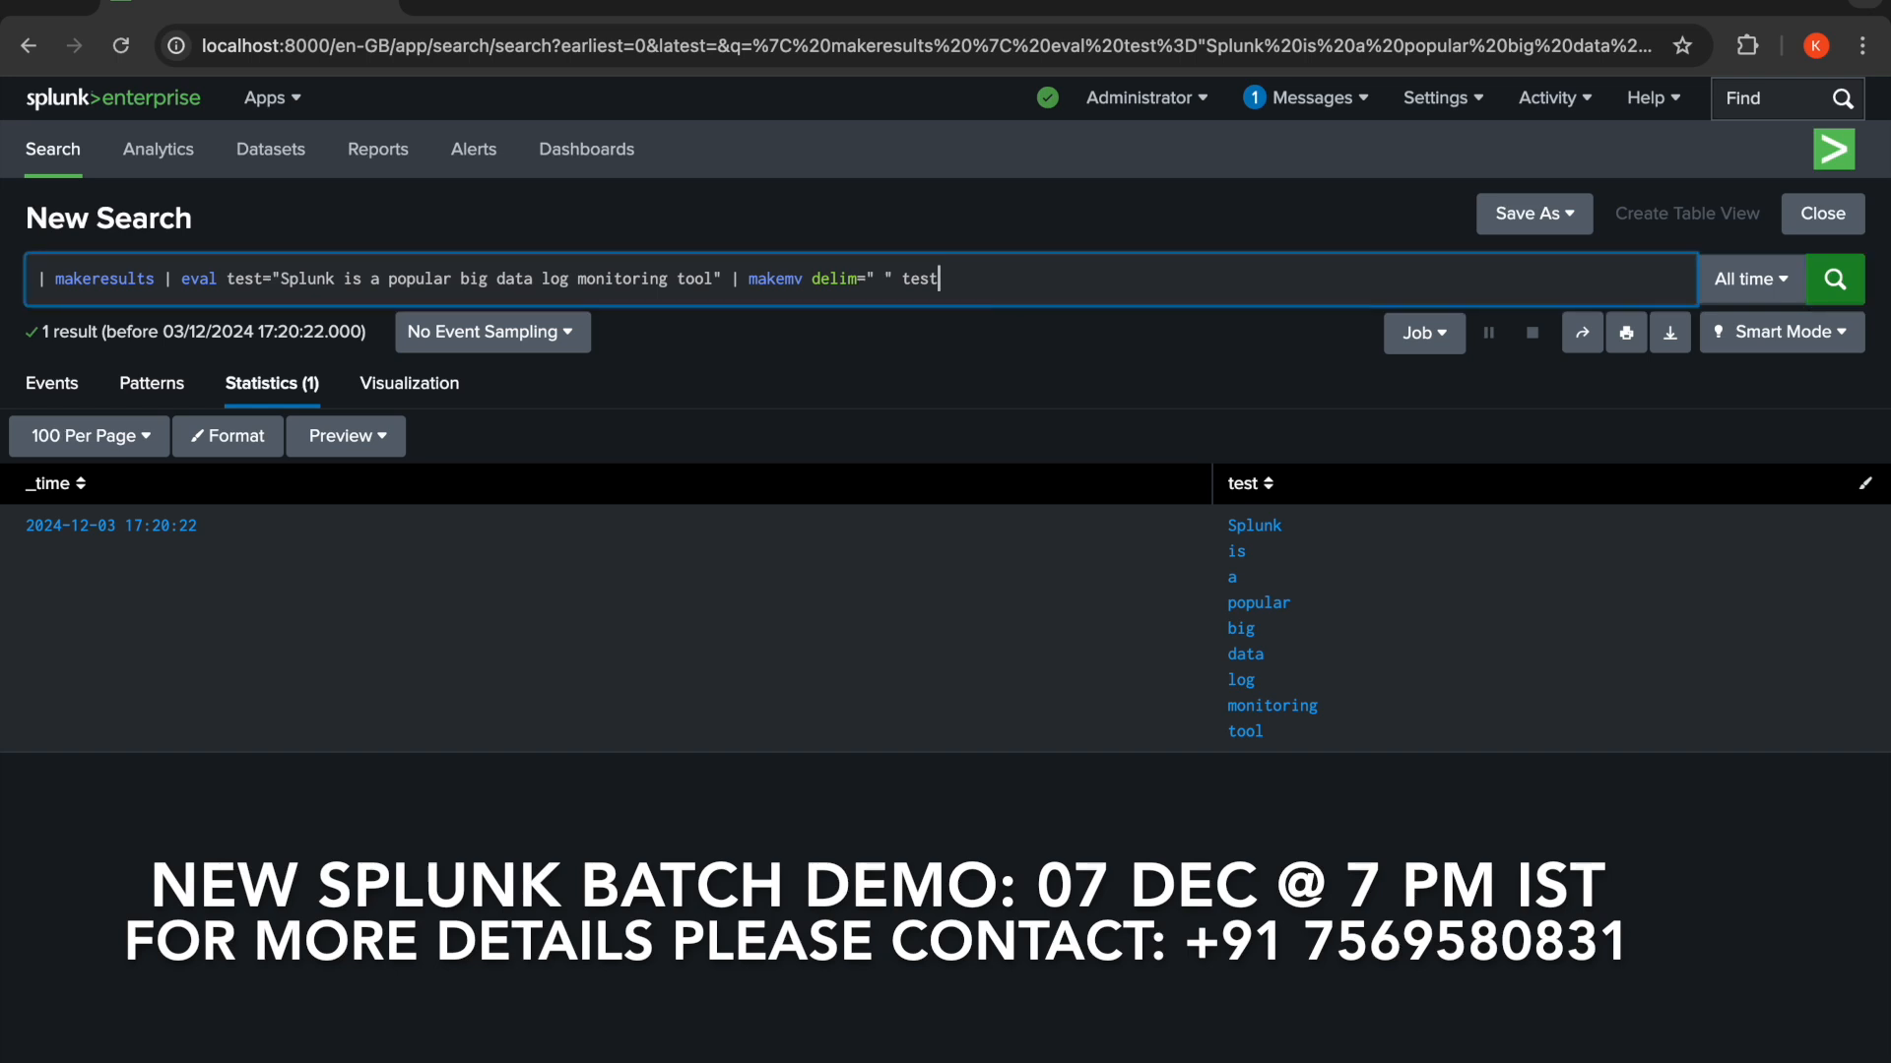
{"action": "type", "text": "|"}
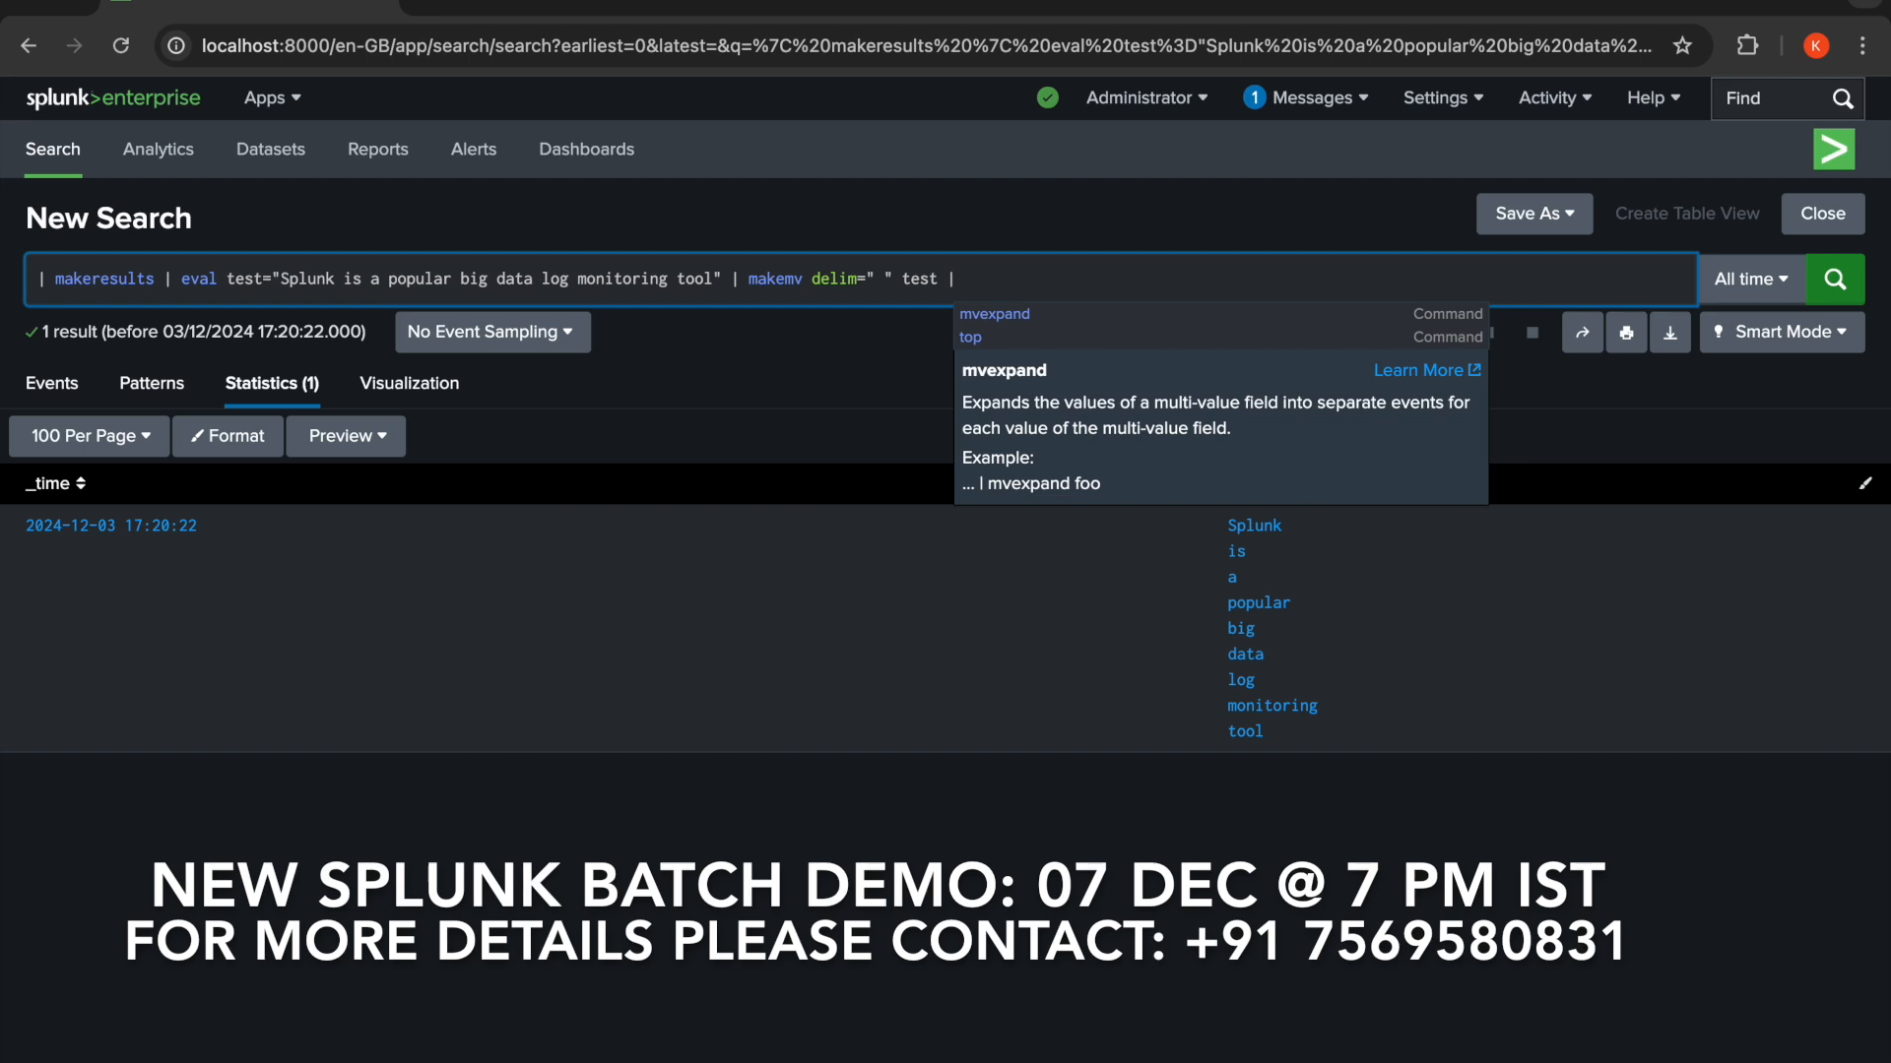
{"action": "type", "text": " mv"}
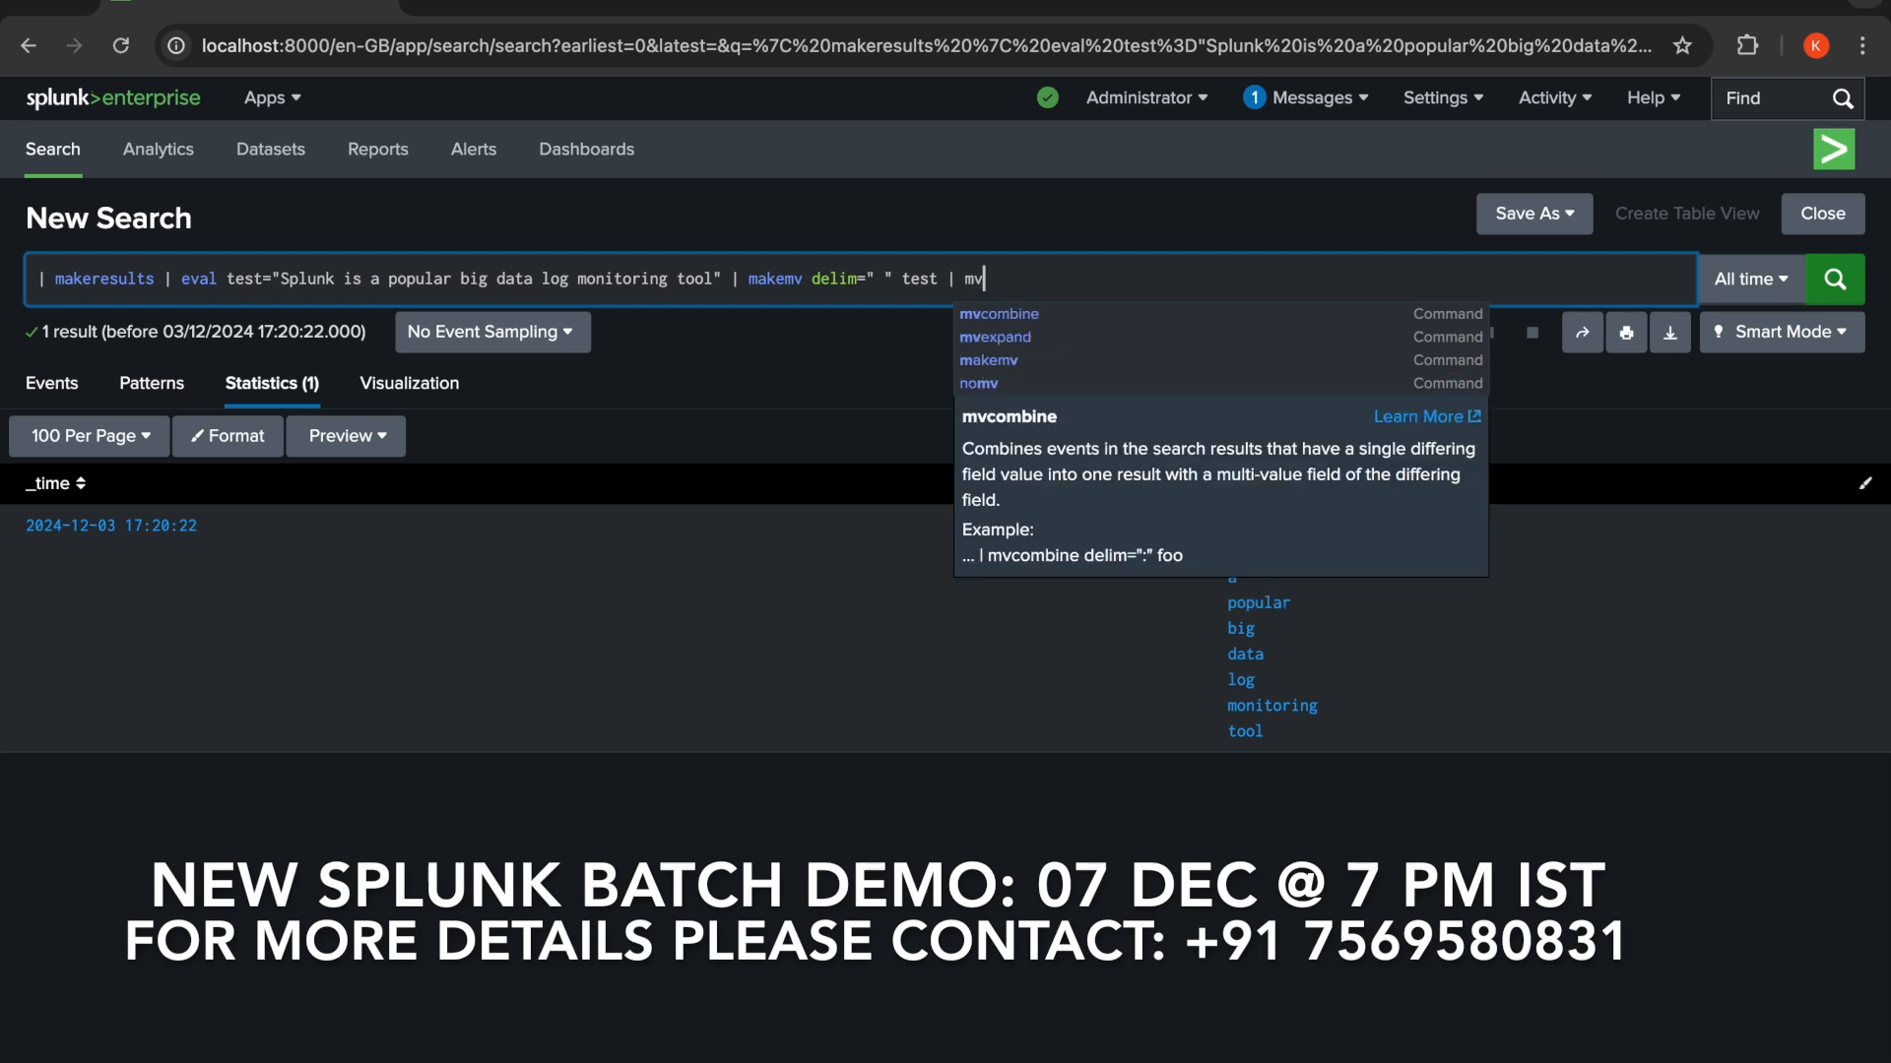
{"action": "type", "text": "ex"}
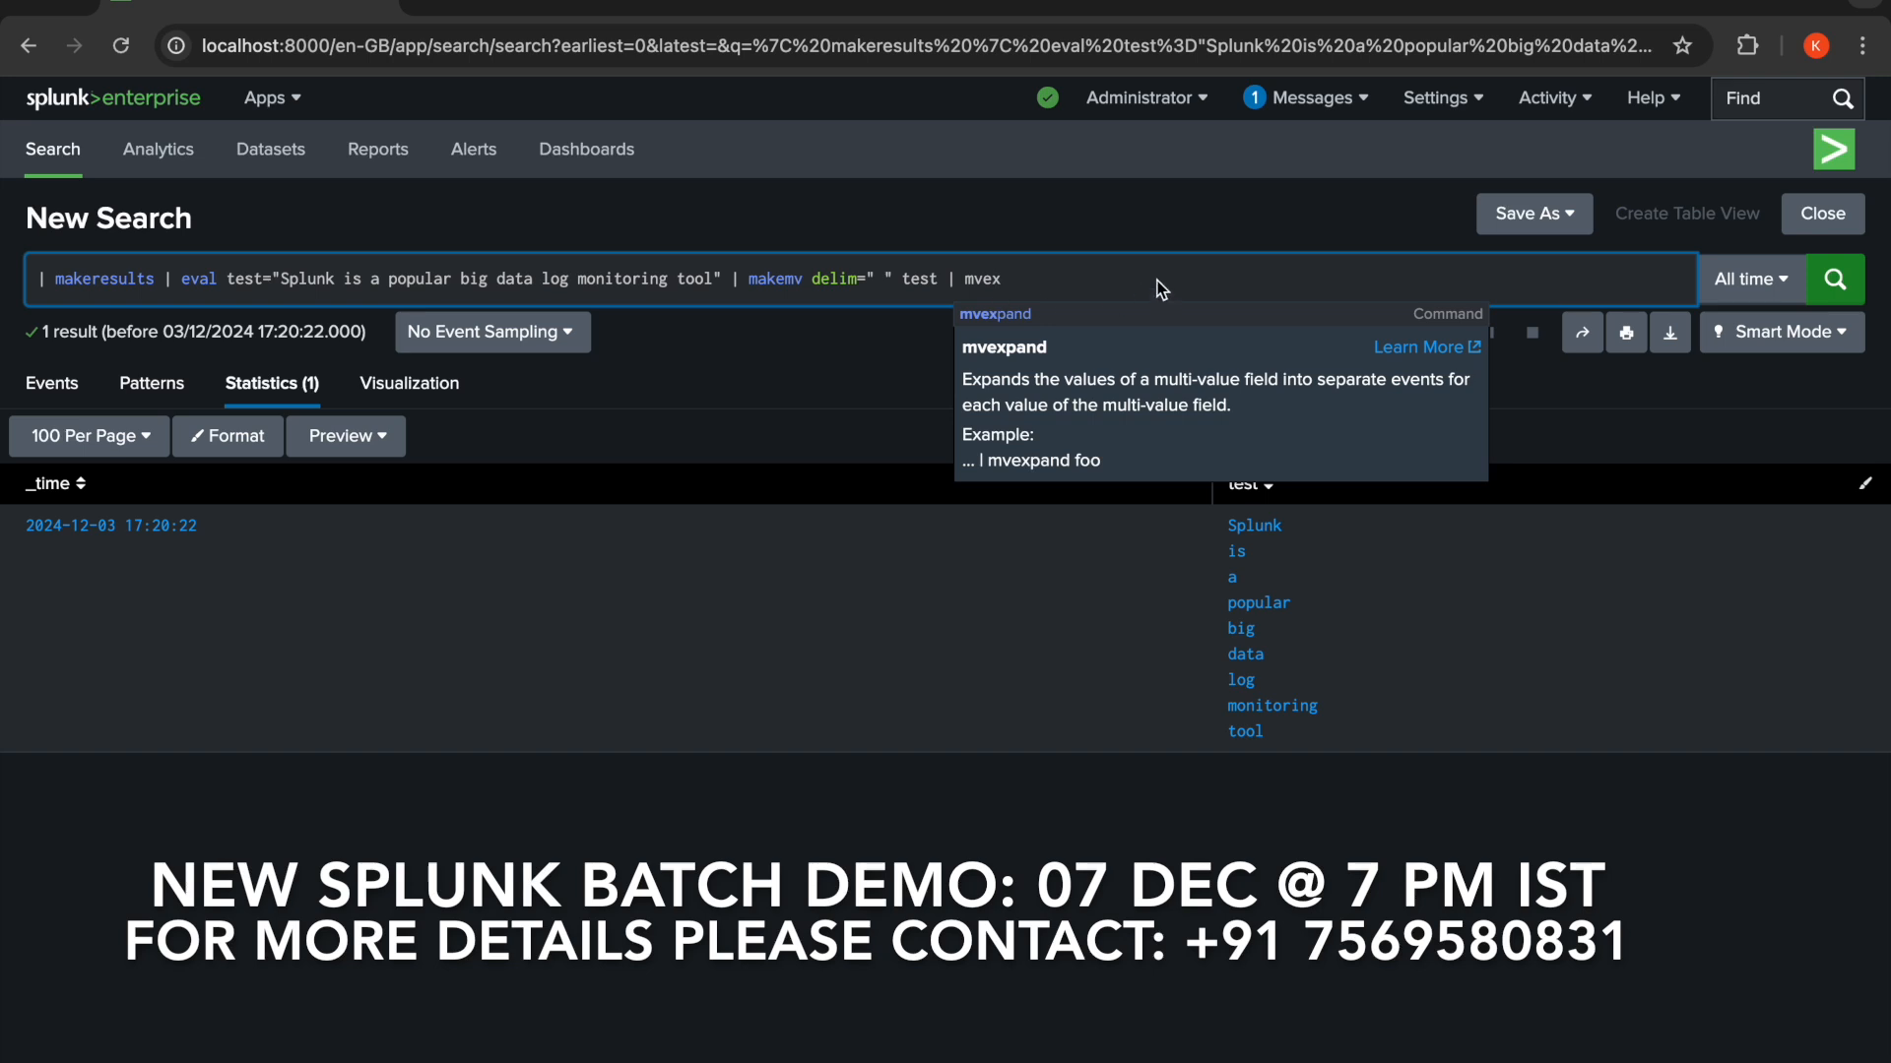
{"action": "left_click", "coordinate": [1000, 320]}
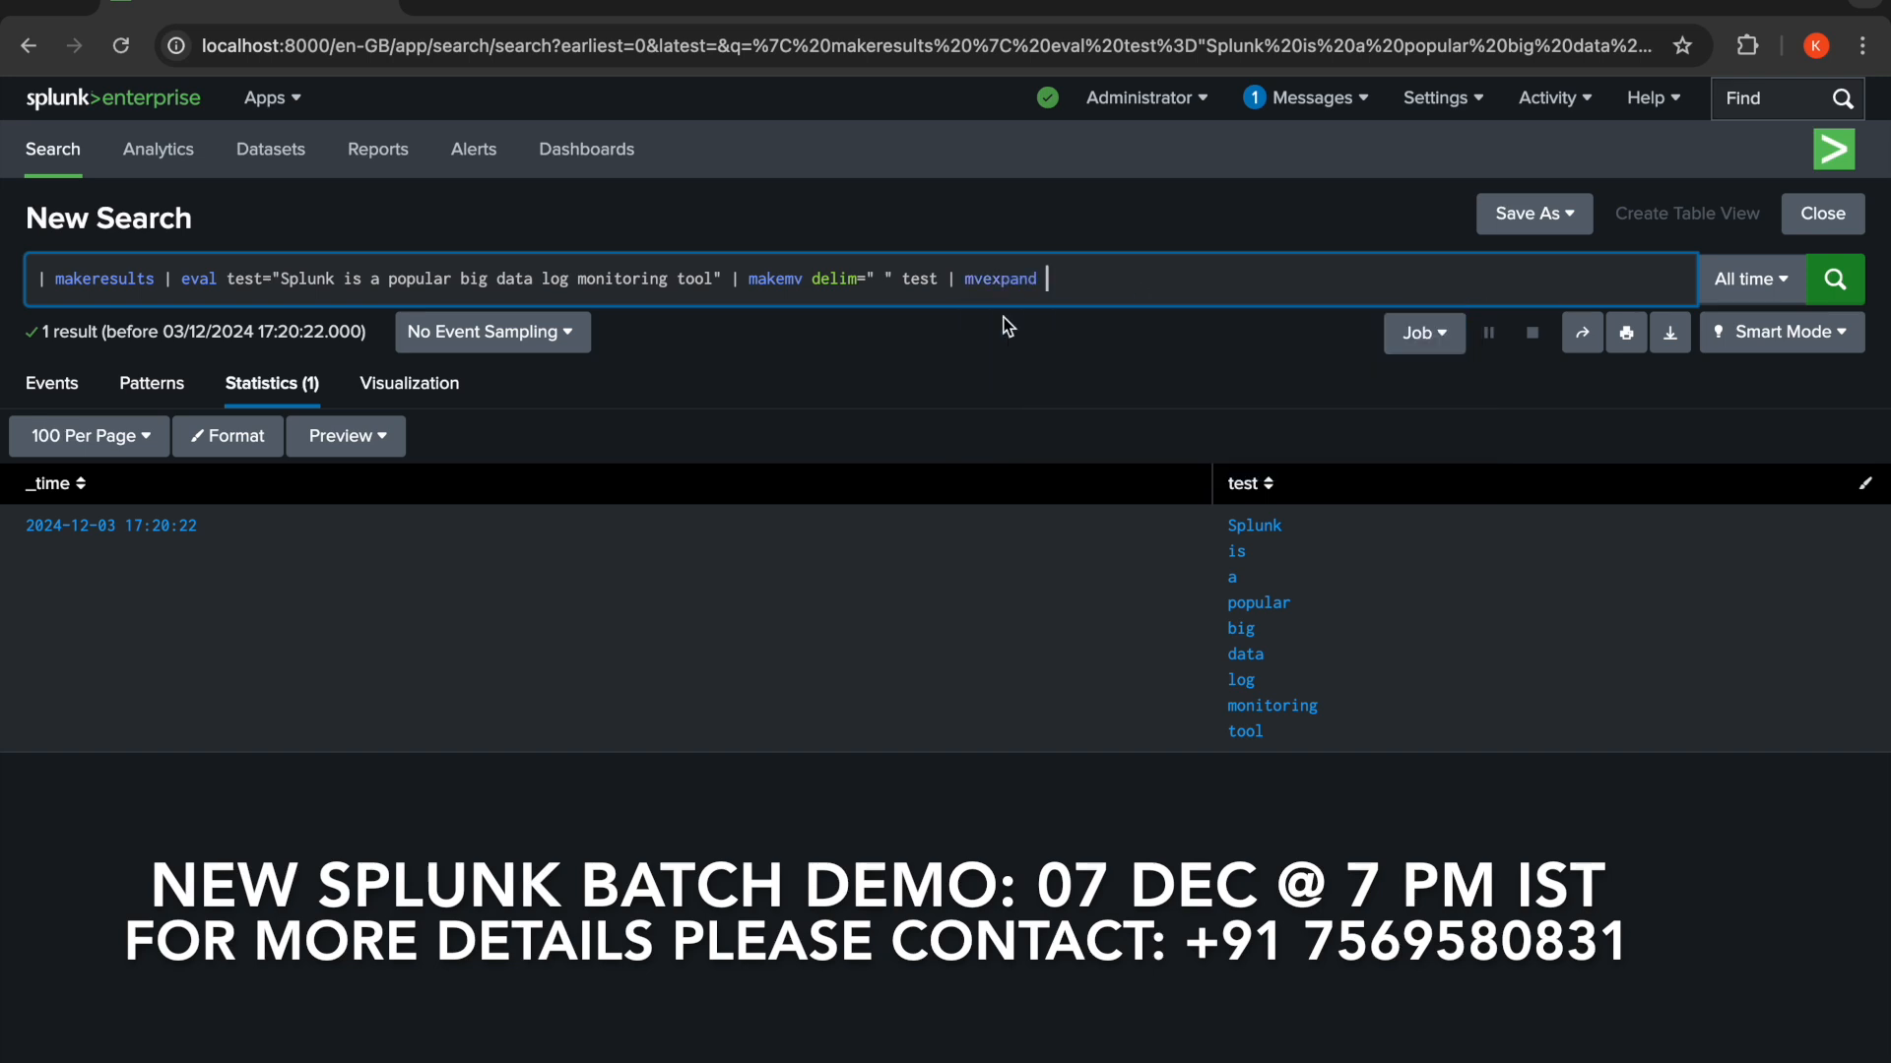
{"action": "type", "text": "_tim"}
{"action": "type", "text": "e"}
{"action": "key", "text": "BackSpace"}
{"action": "key", "text": "BackSpace"}
{"action": "key", "text": "BackSpace"}
{"action": "key", "text": "BackSpace"}
{"action": "key", "text": "BackSpace"}
{"action": "type", "text": "test"}
{"action": "left_click", "coordinate": [1839, 283]}
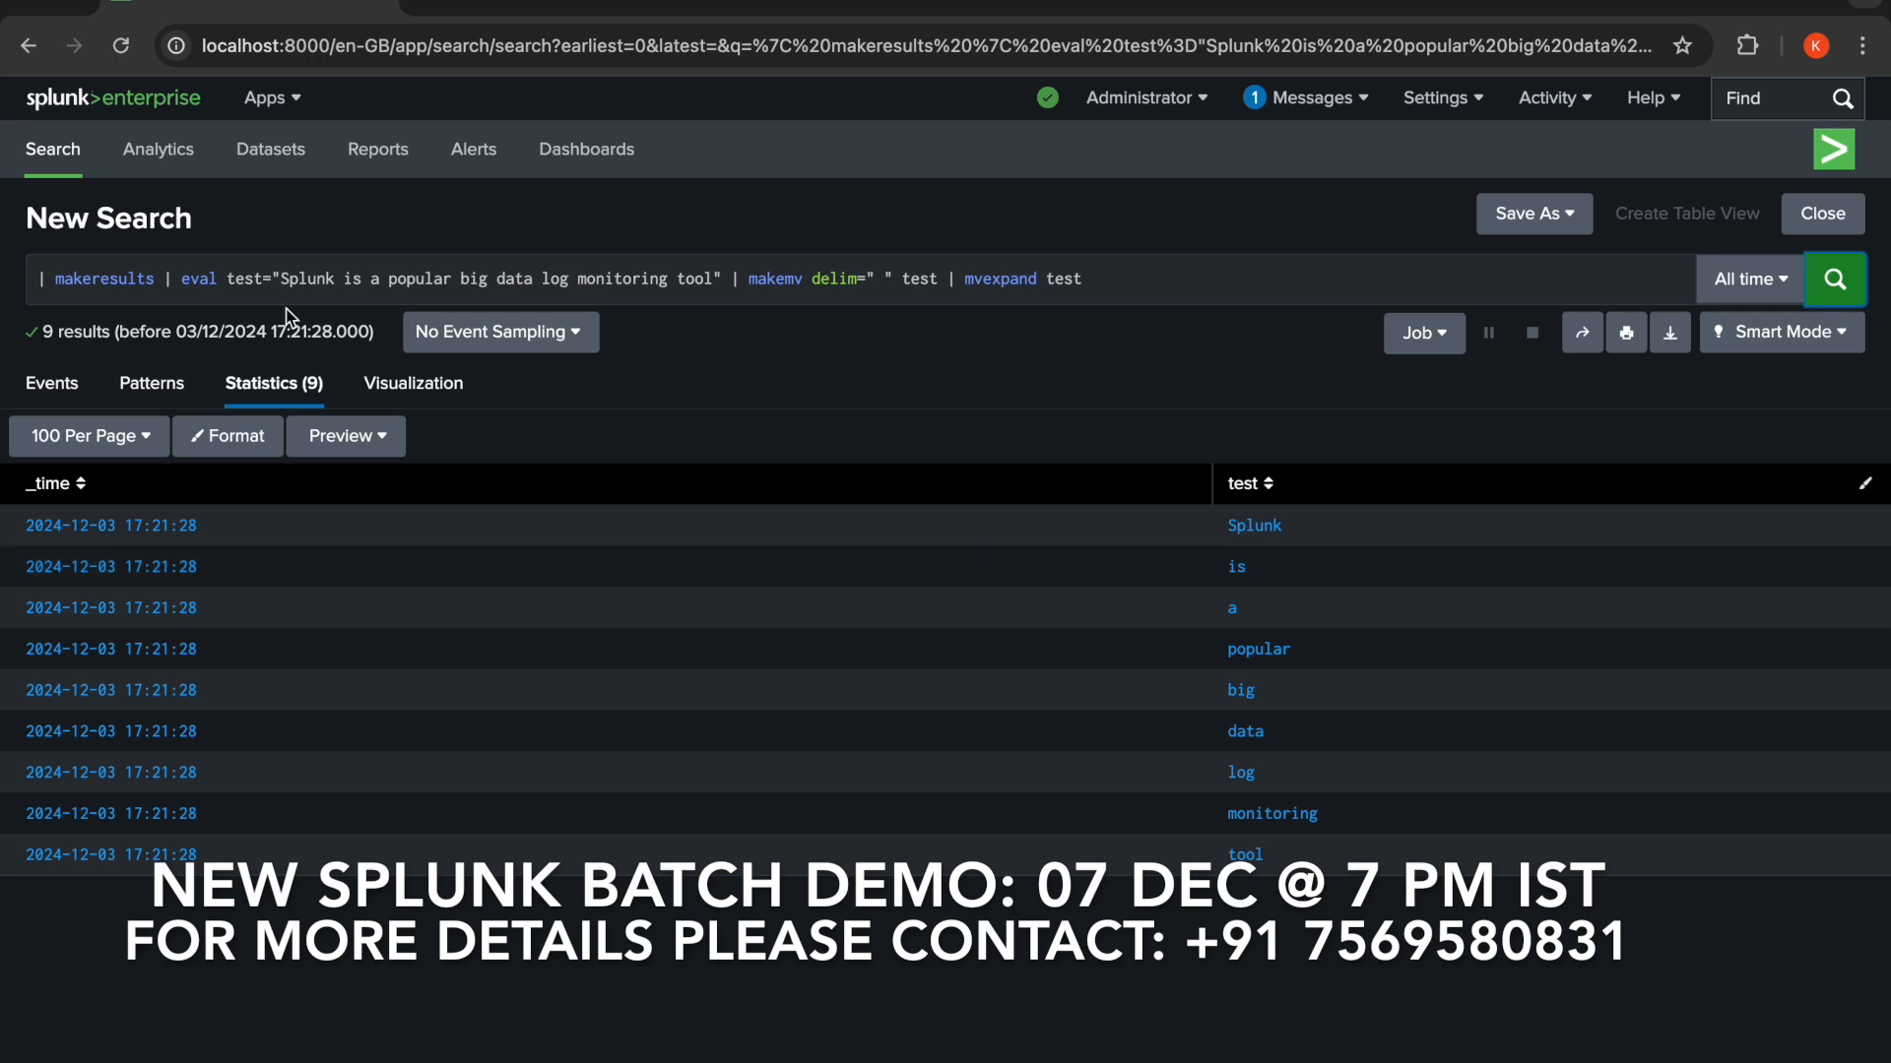
- Replace everything after makeresults with count=4 | streamstats count and run the search
{"action": "left_click", "coordinate": [168, 285]}
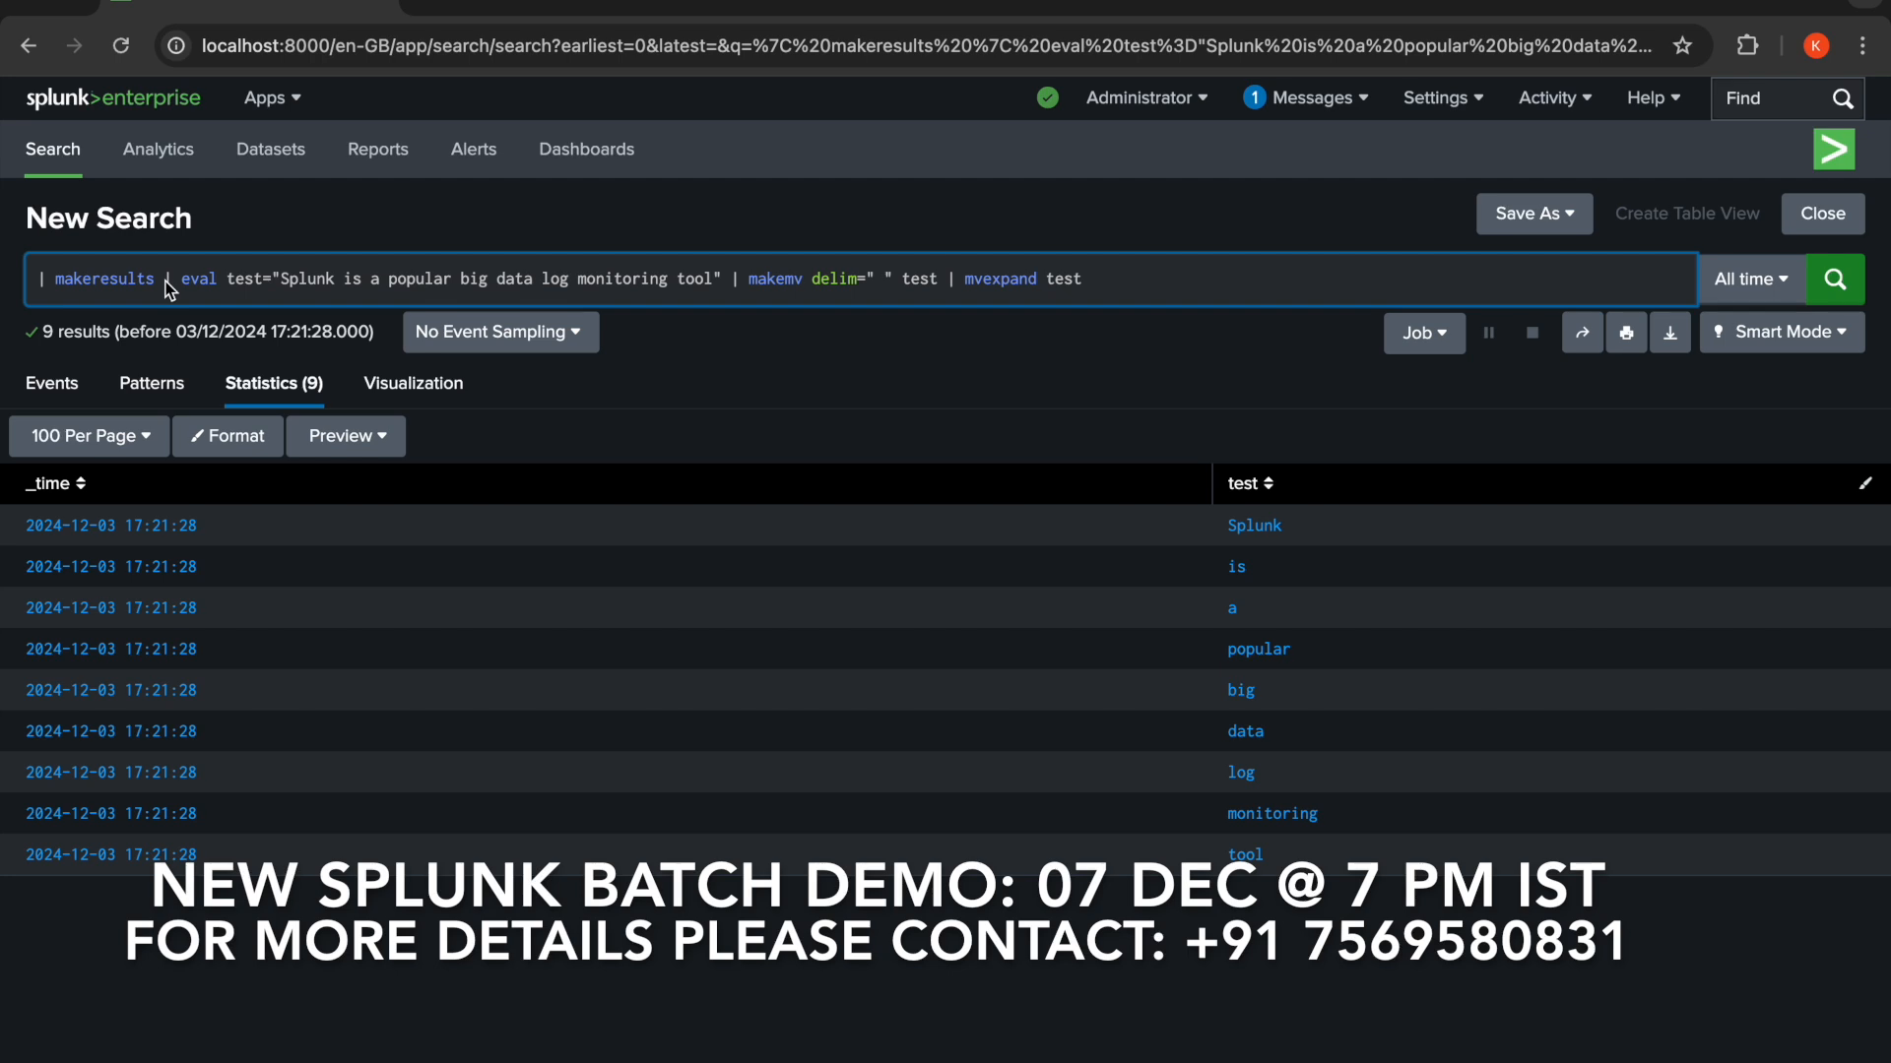
{"action": "key", "text": "shift+End"}
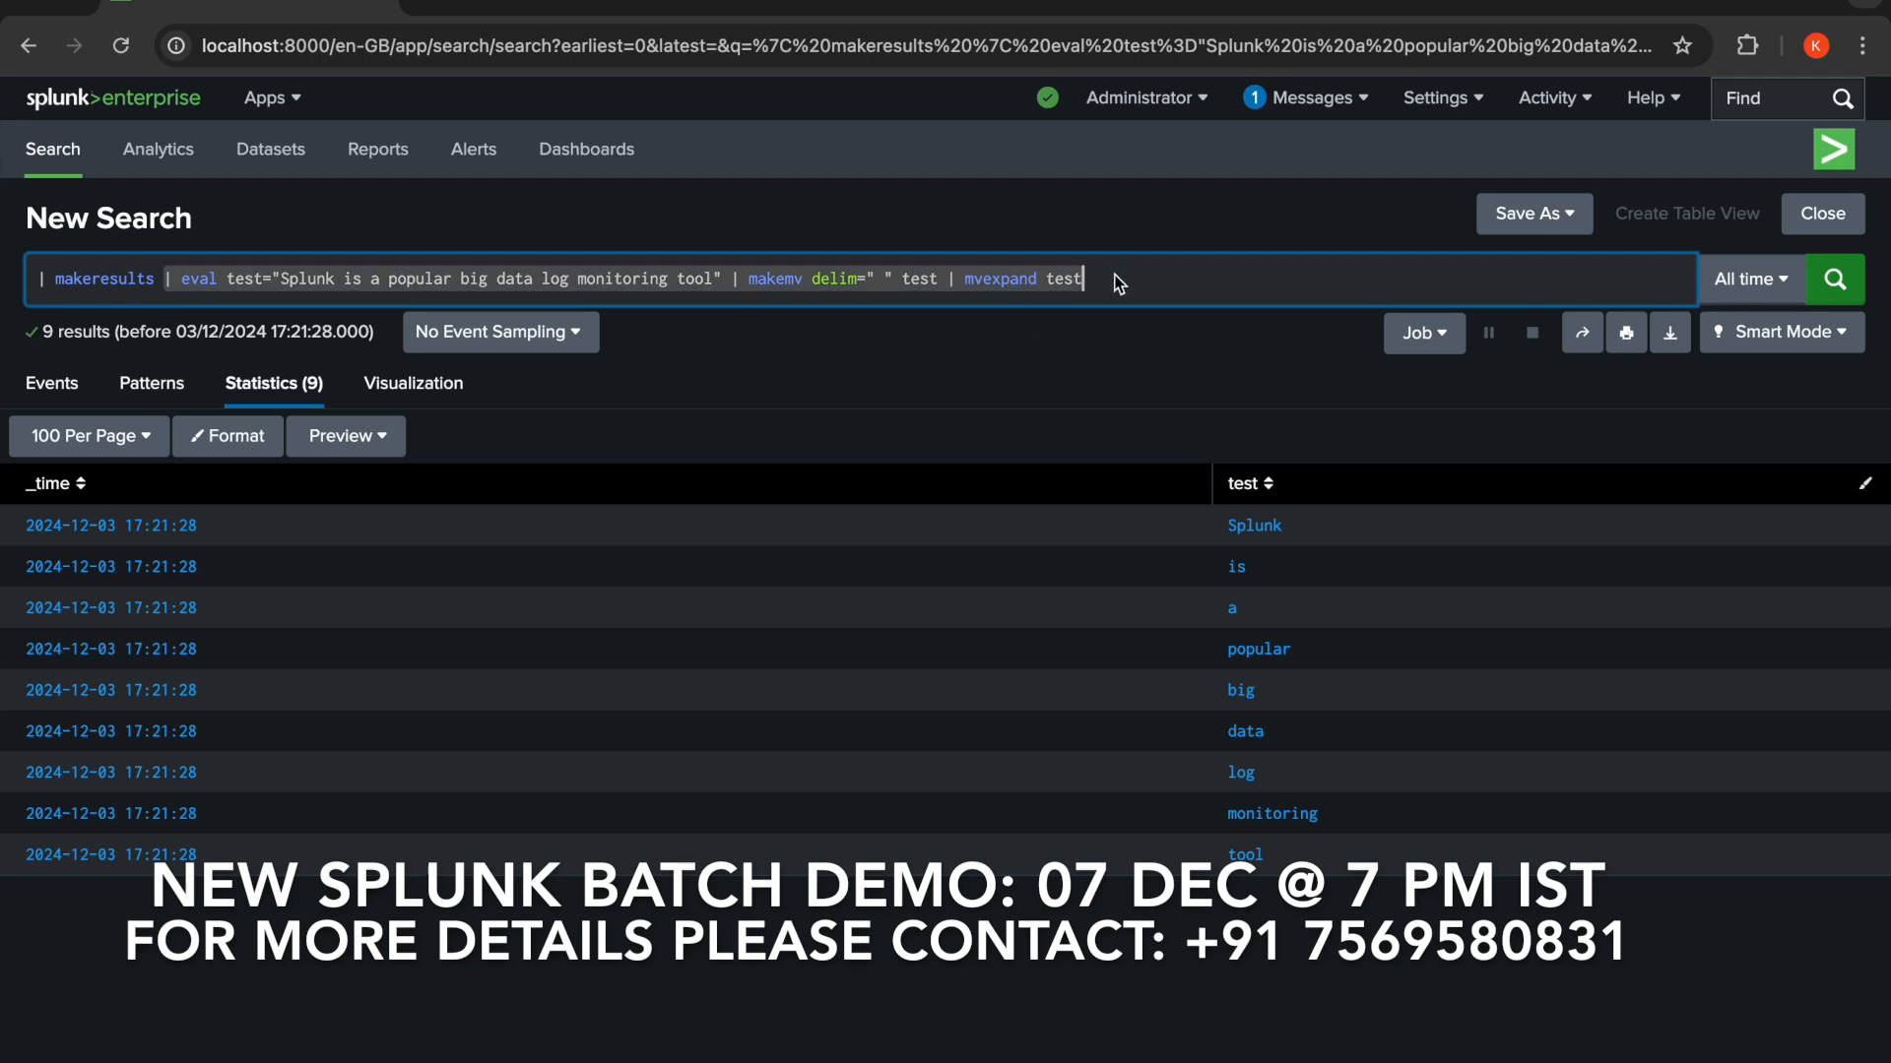
{"action": "key", "text": "BackSpace"}
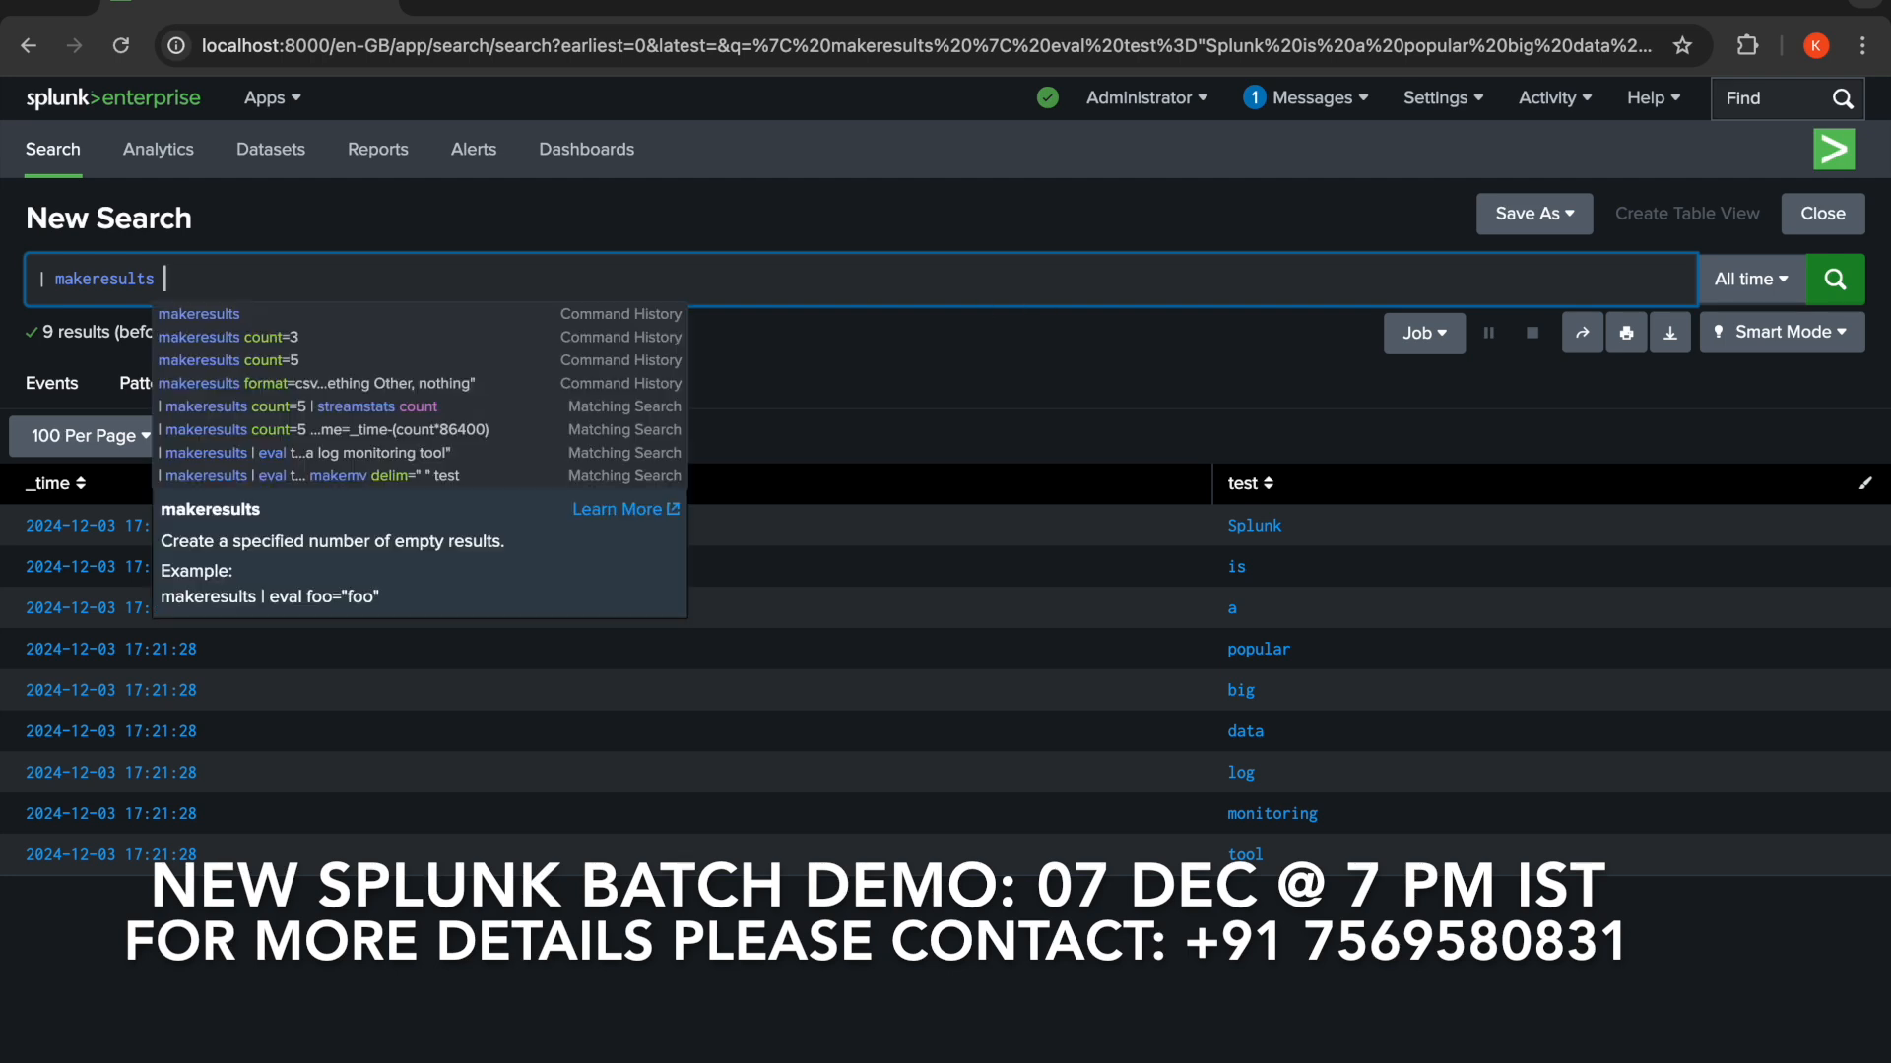
{"action": "type", "text": "count=4"}
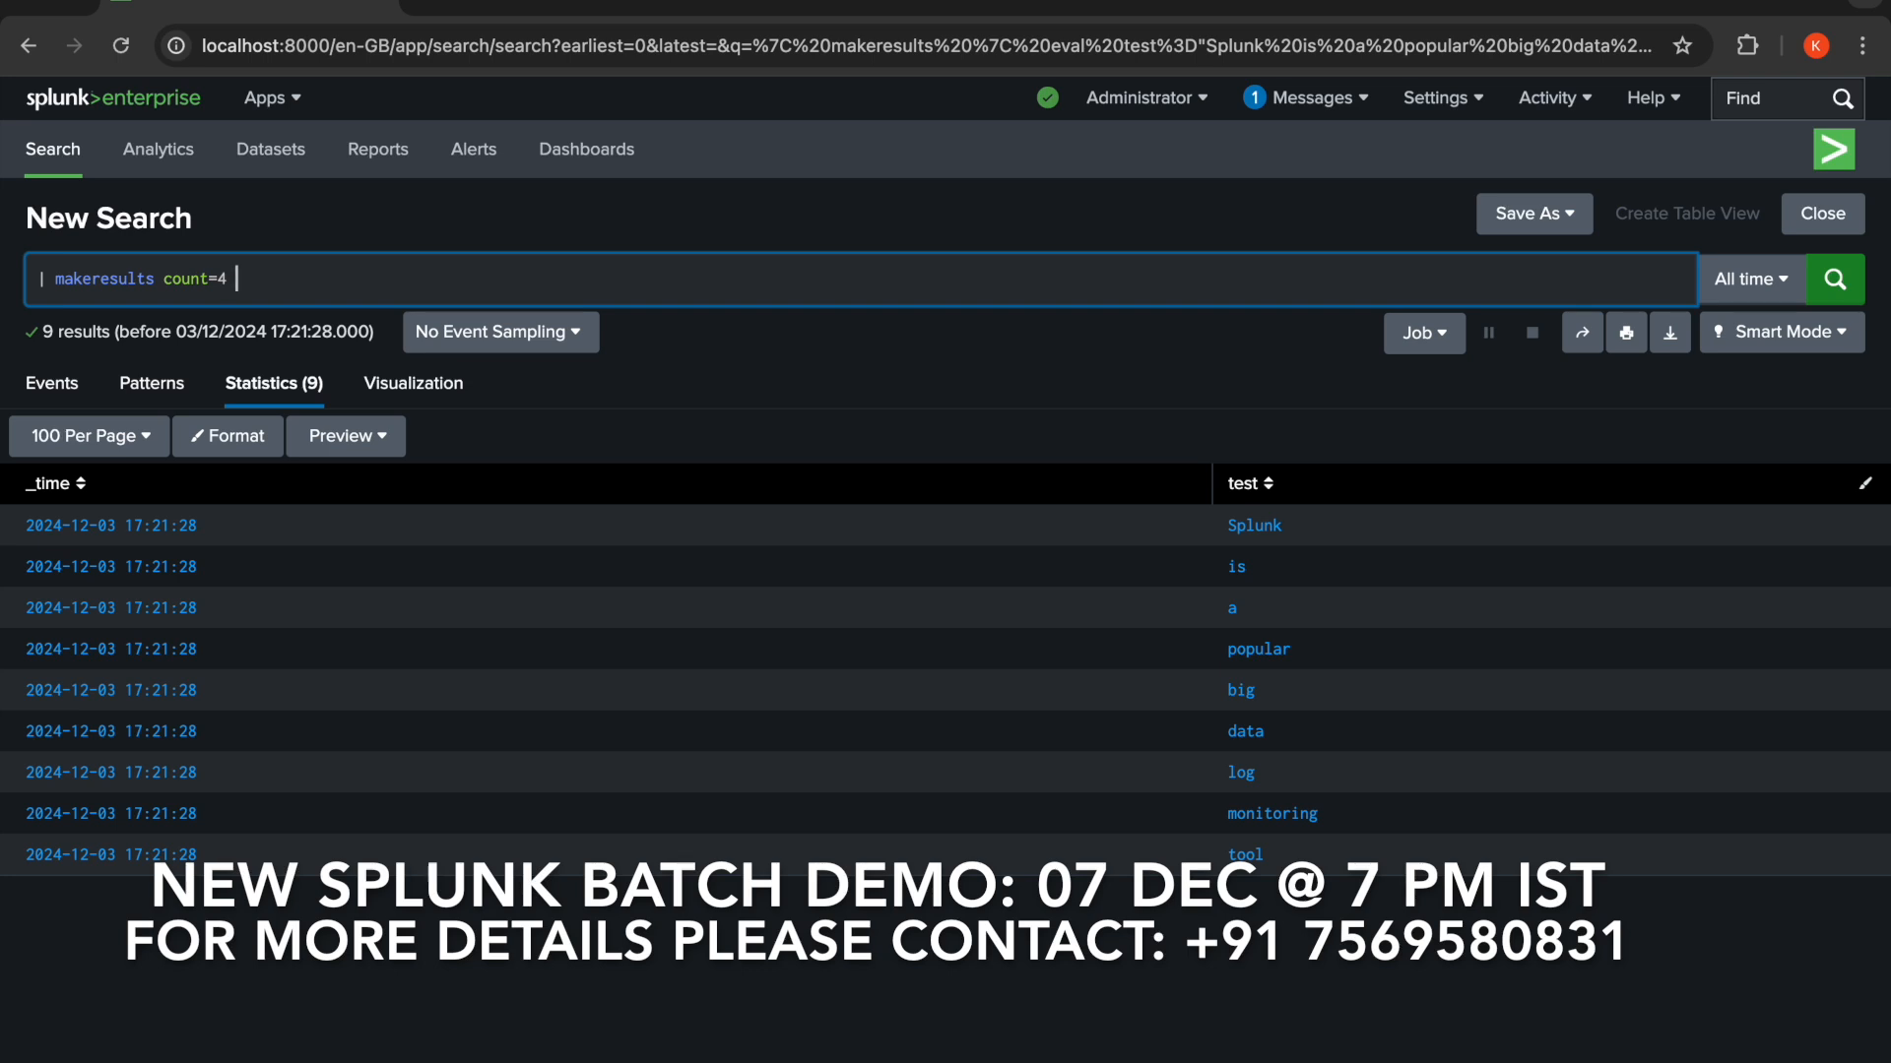
{"action": "type", "text": " |"}
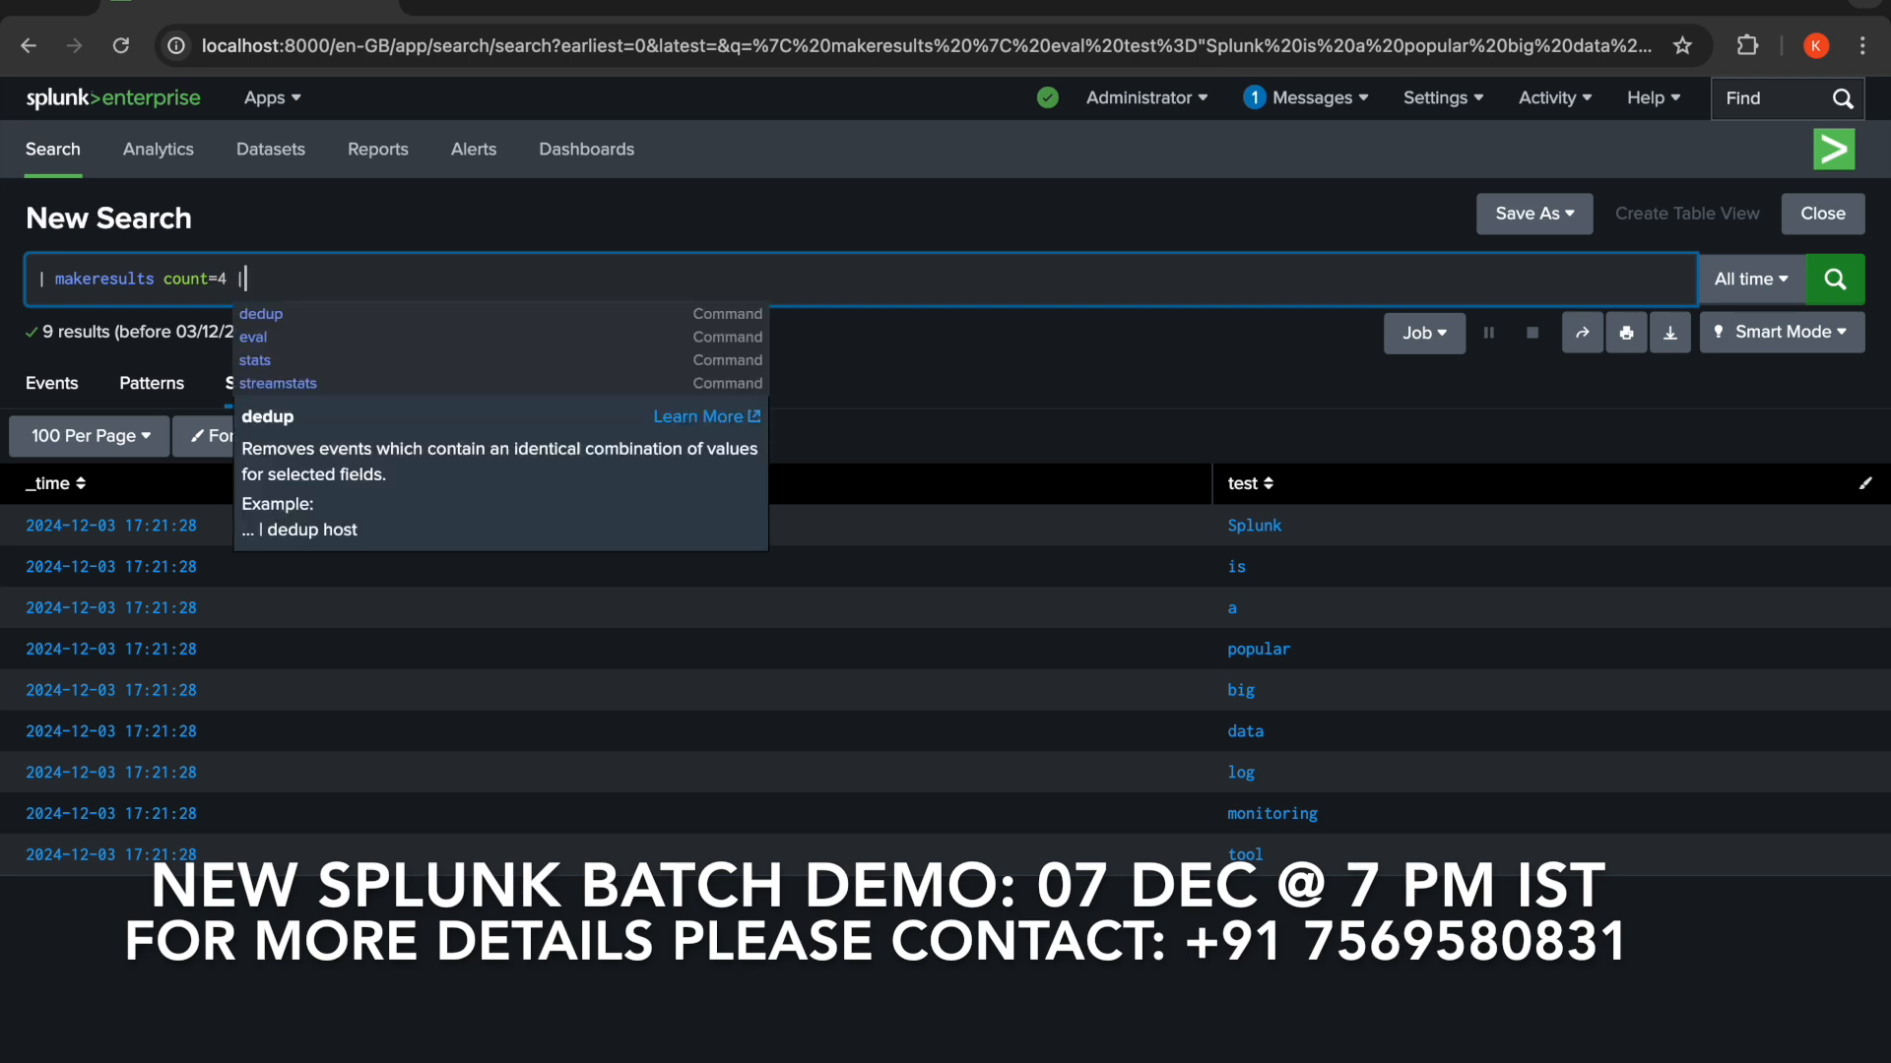
{"action": "type", "text": " strea"}
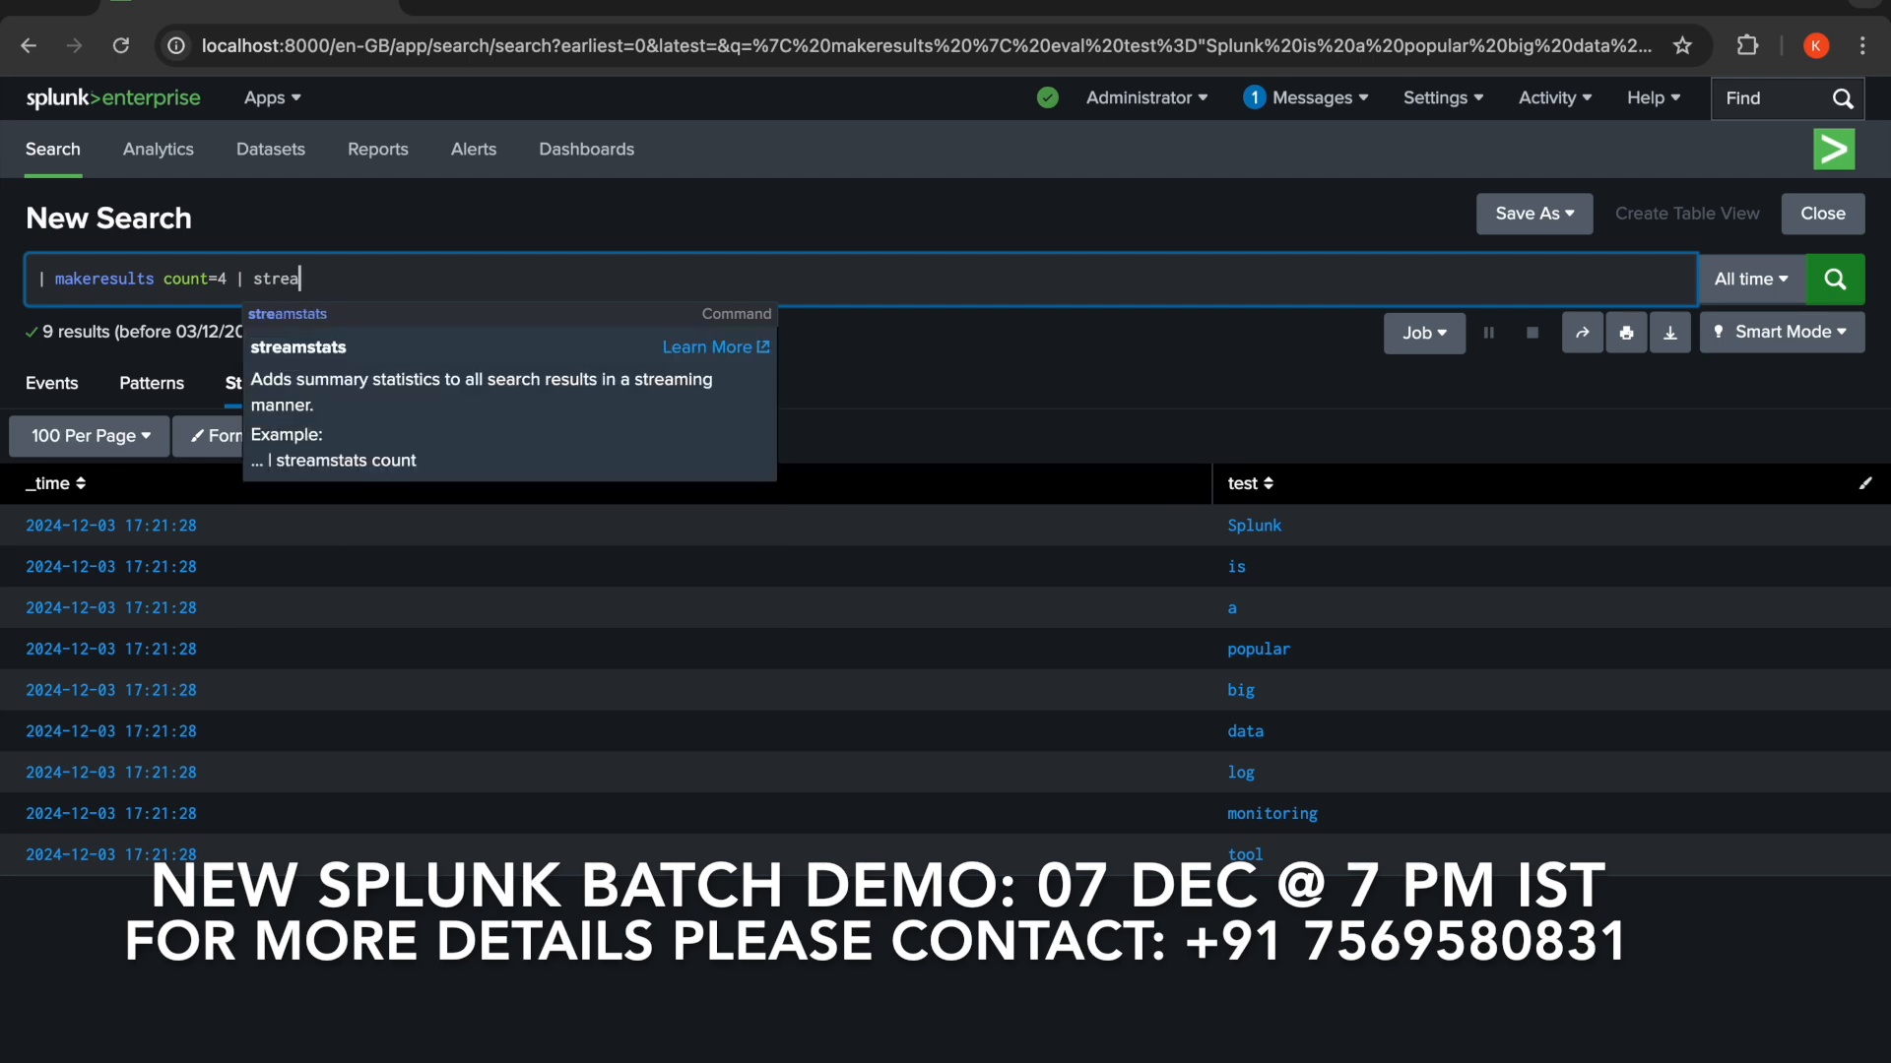
{"action": "type", "text": "mstats count"}
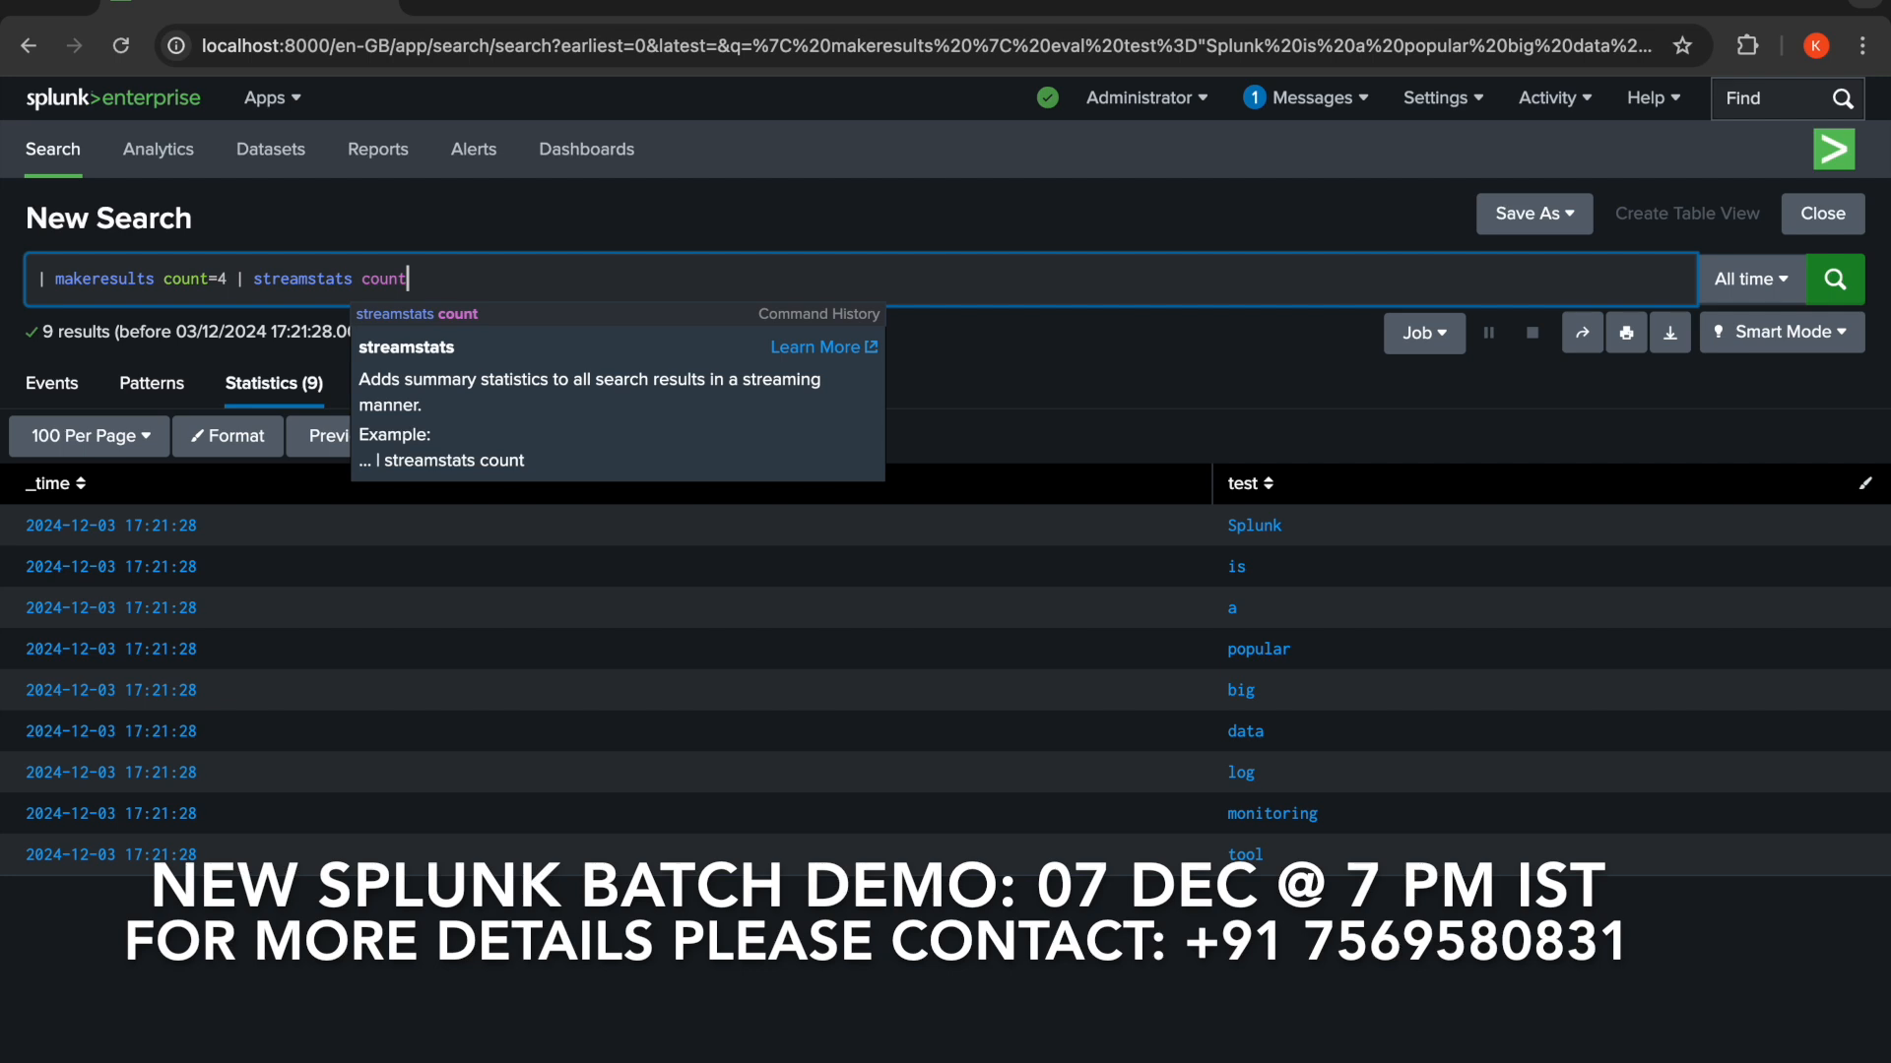
{"action": "left_click", "coordinate": [1836, 288]}
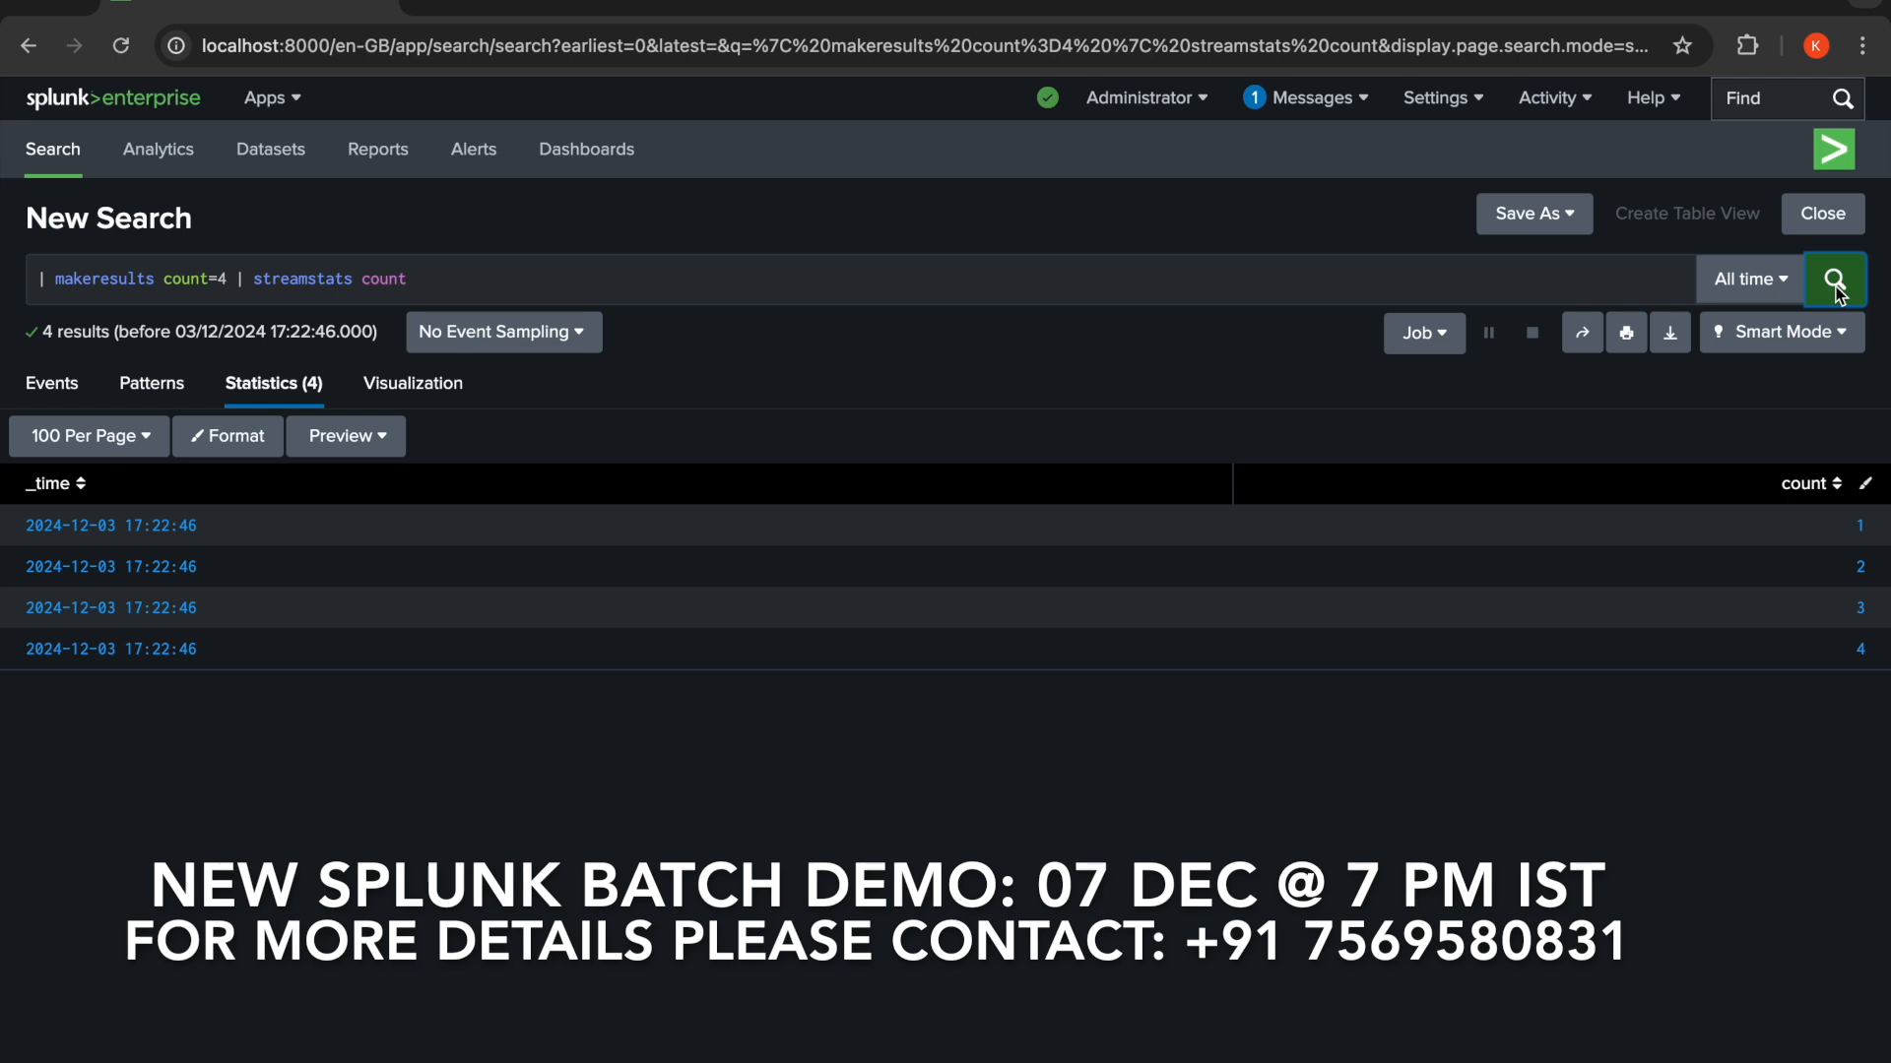
- Append | eval age=case(count=1,25,count=2,39,count=3,31,count=4,null()) to the search and run it
{"action": "left_click", "coordinate": [678, 295]}
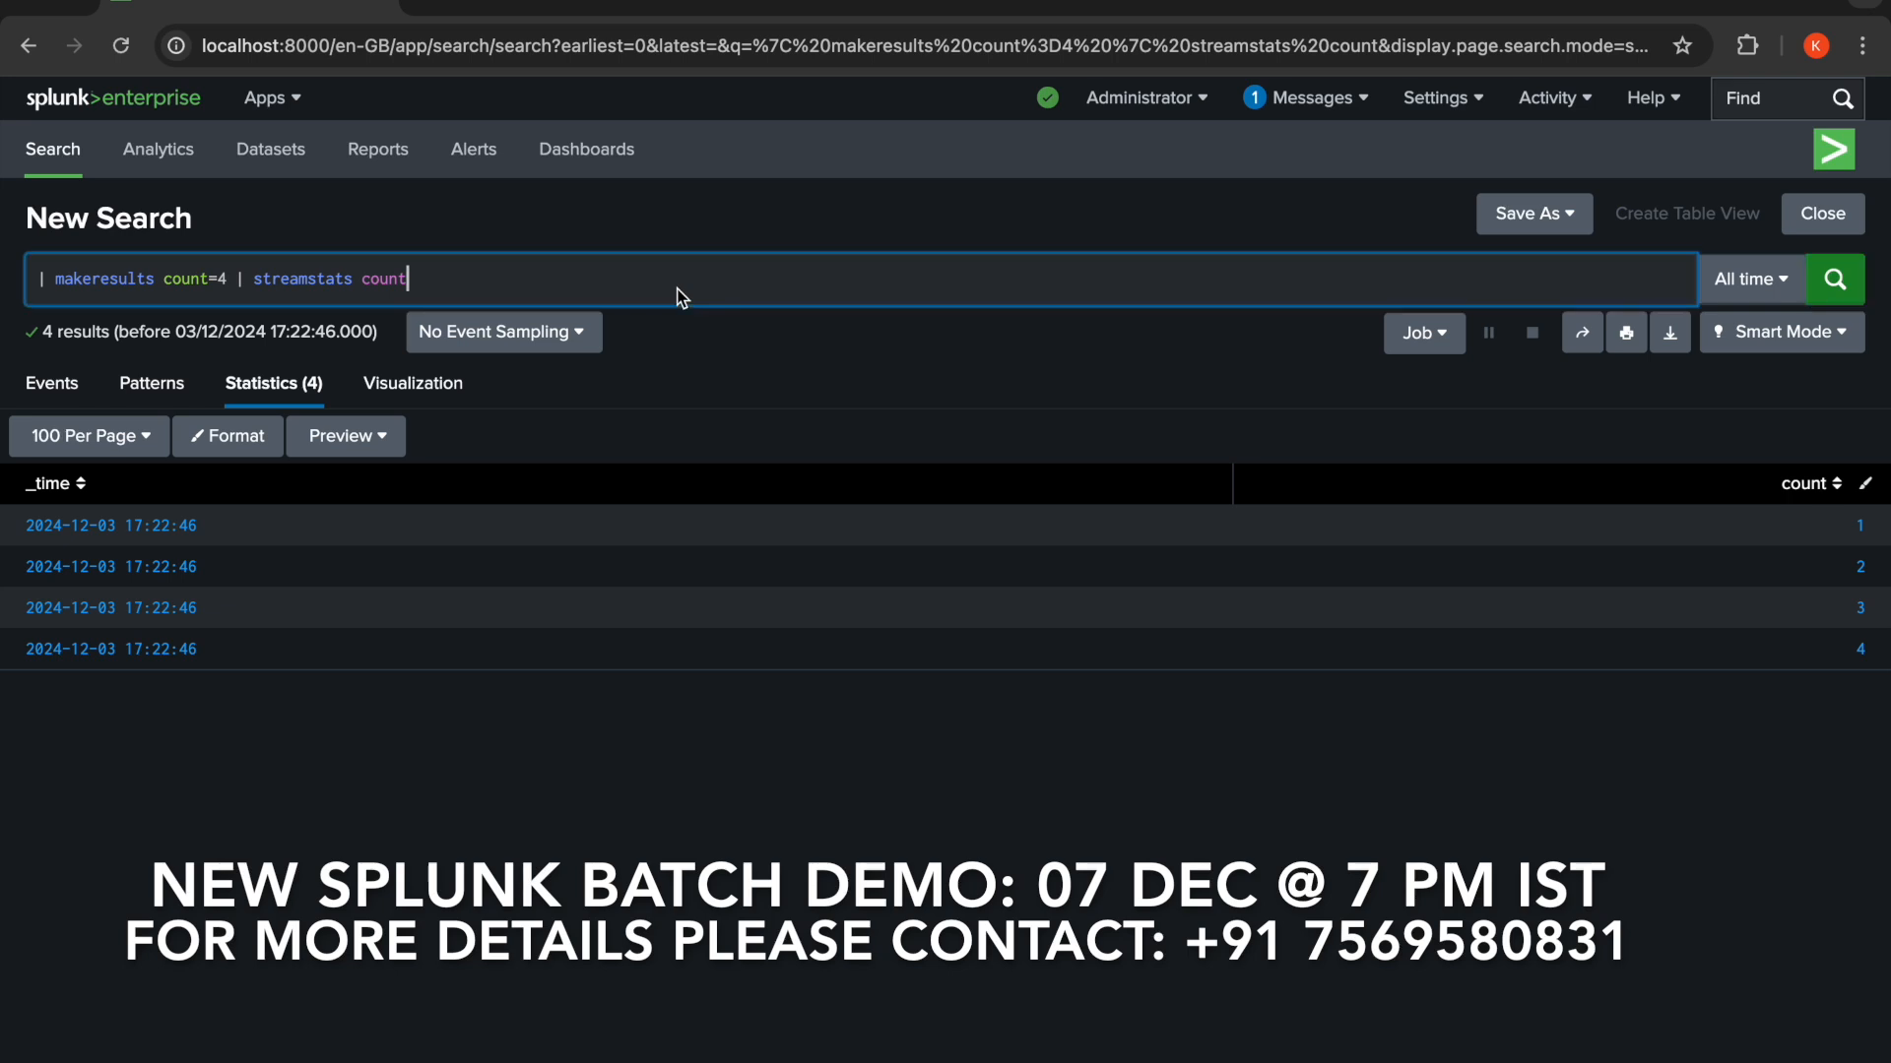
{"action": "type", "text": "| "}
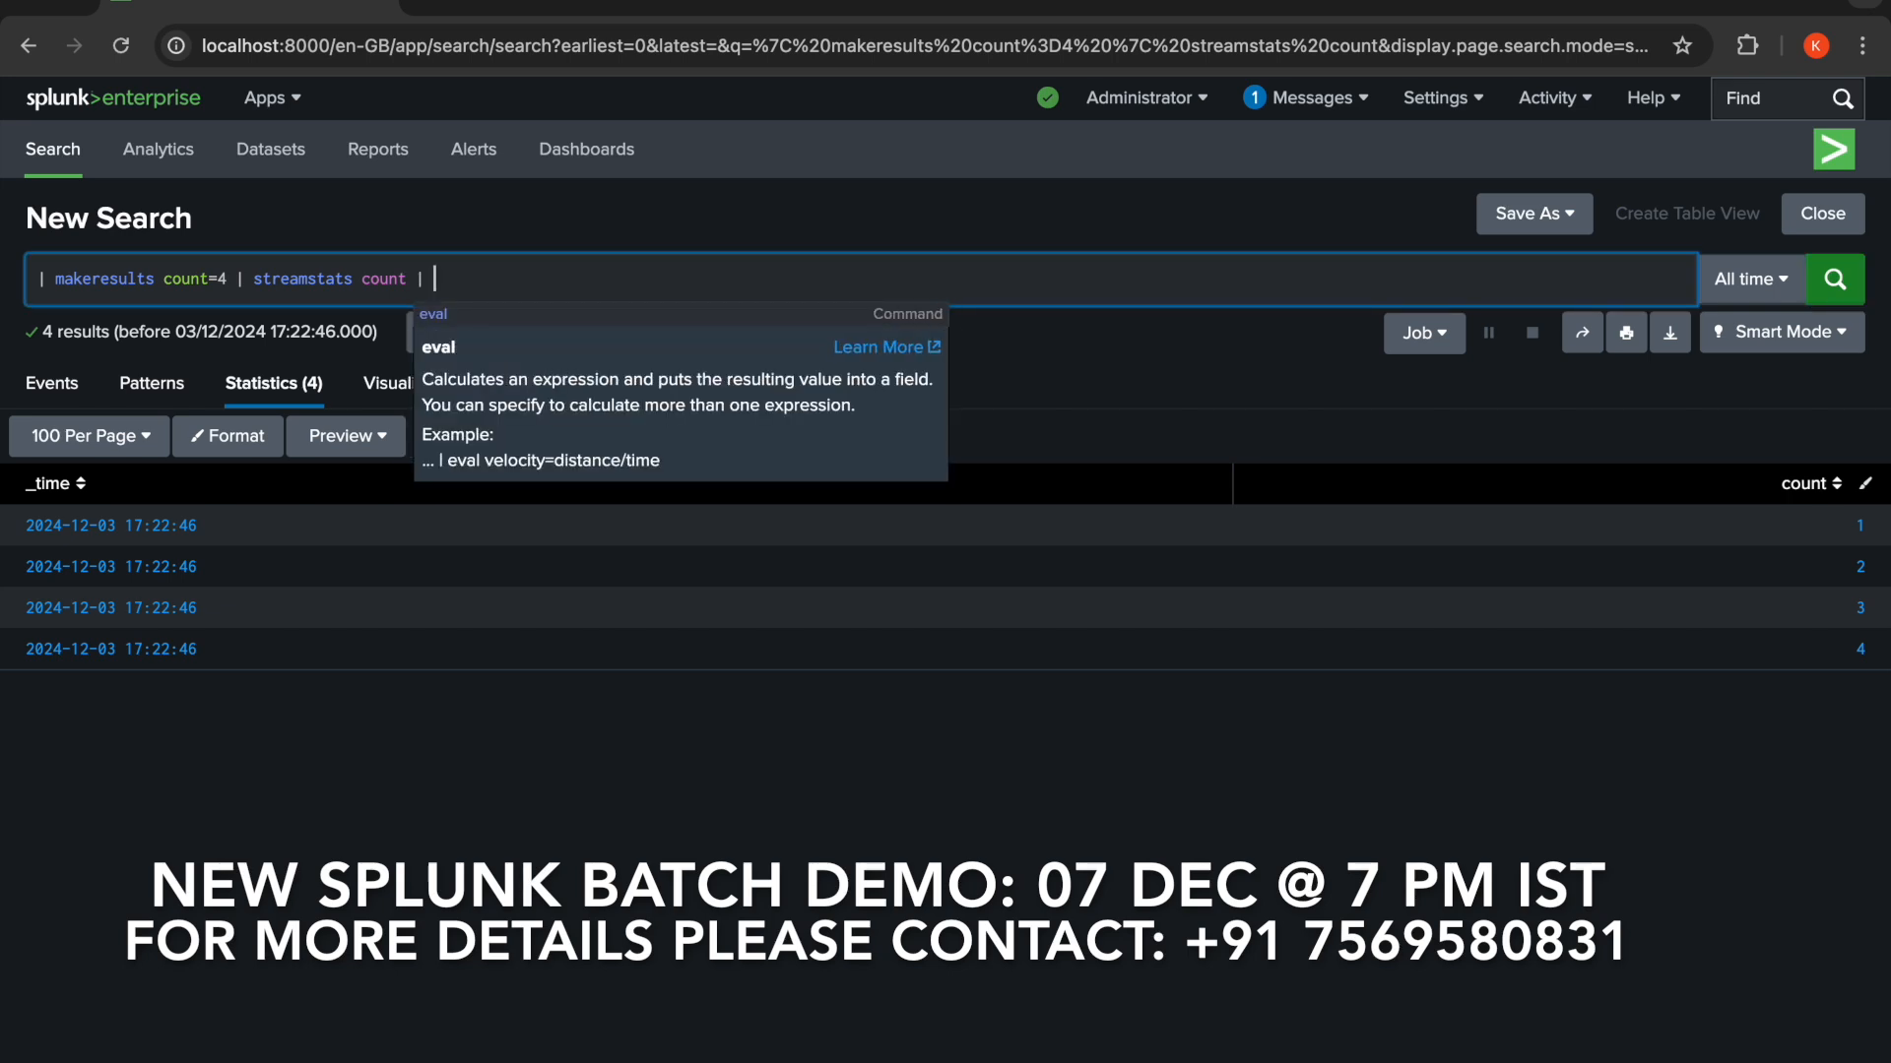
{"action": "type", "text": "eval a"}
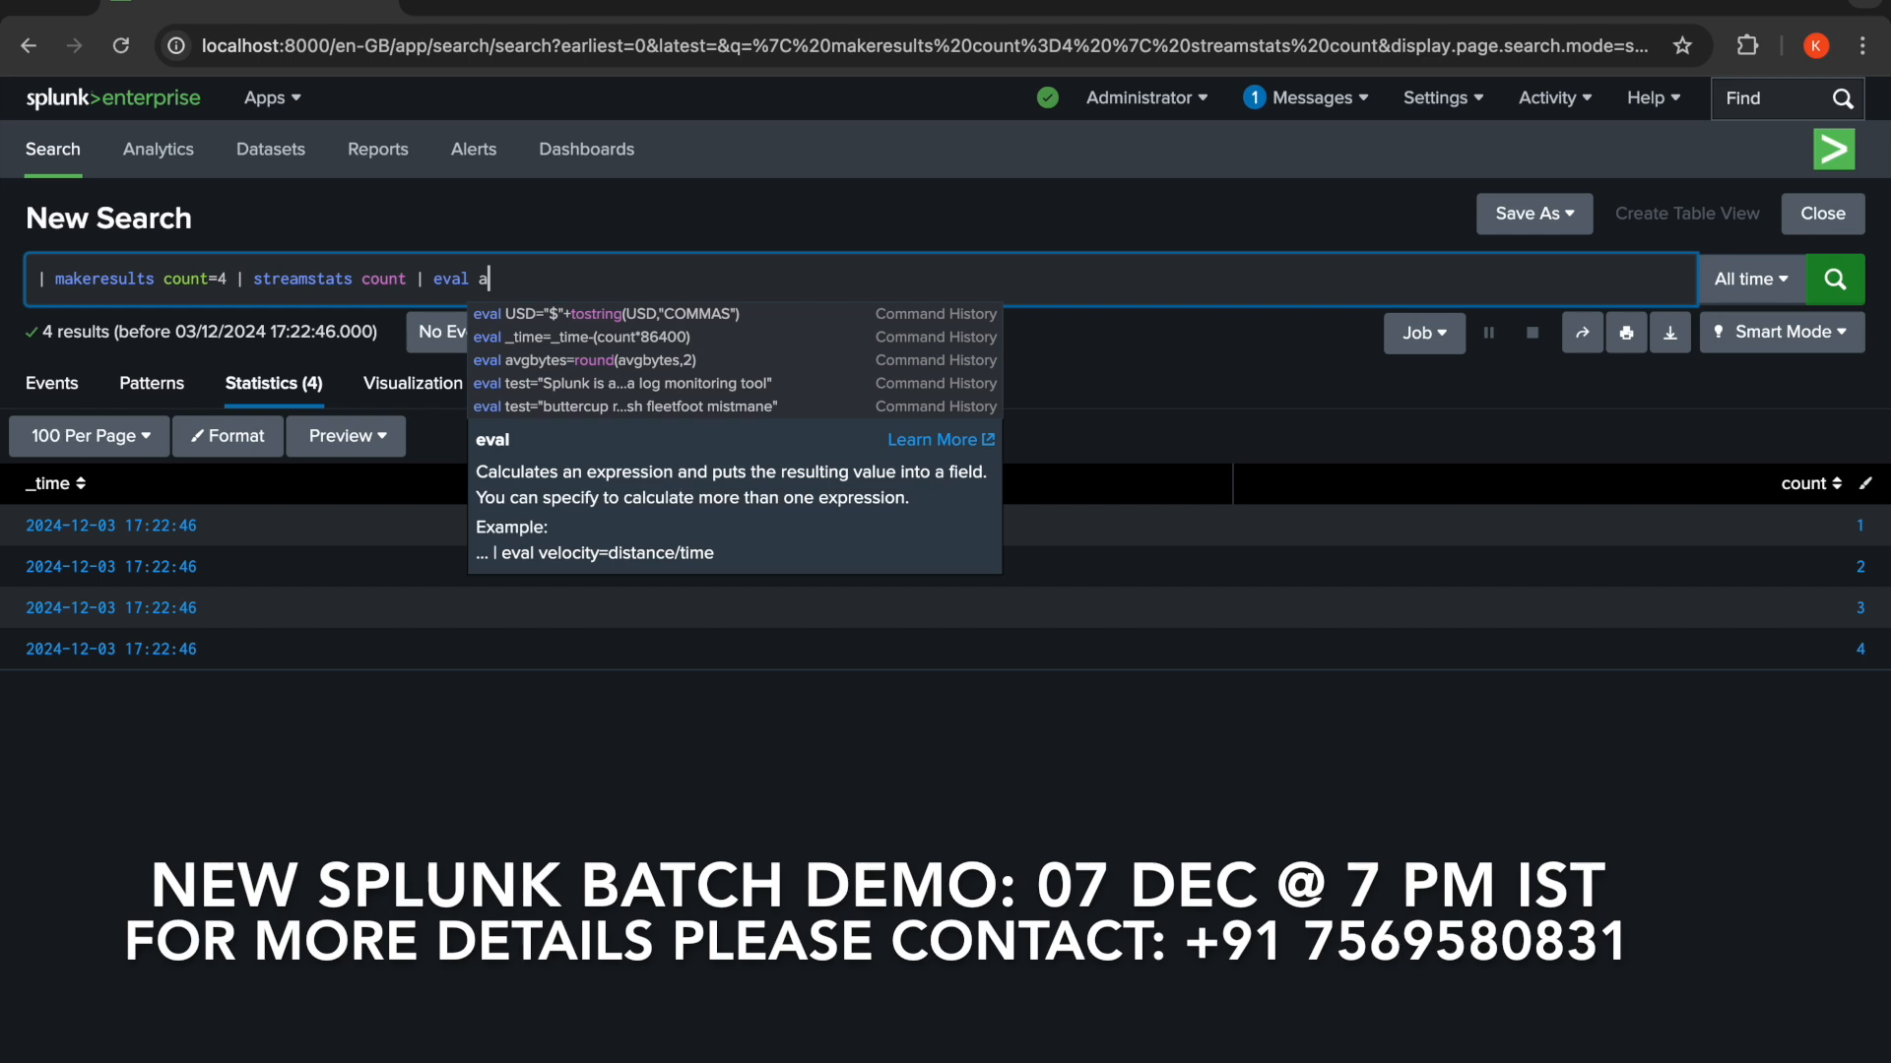
{"action": "type", "text": "ge="}
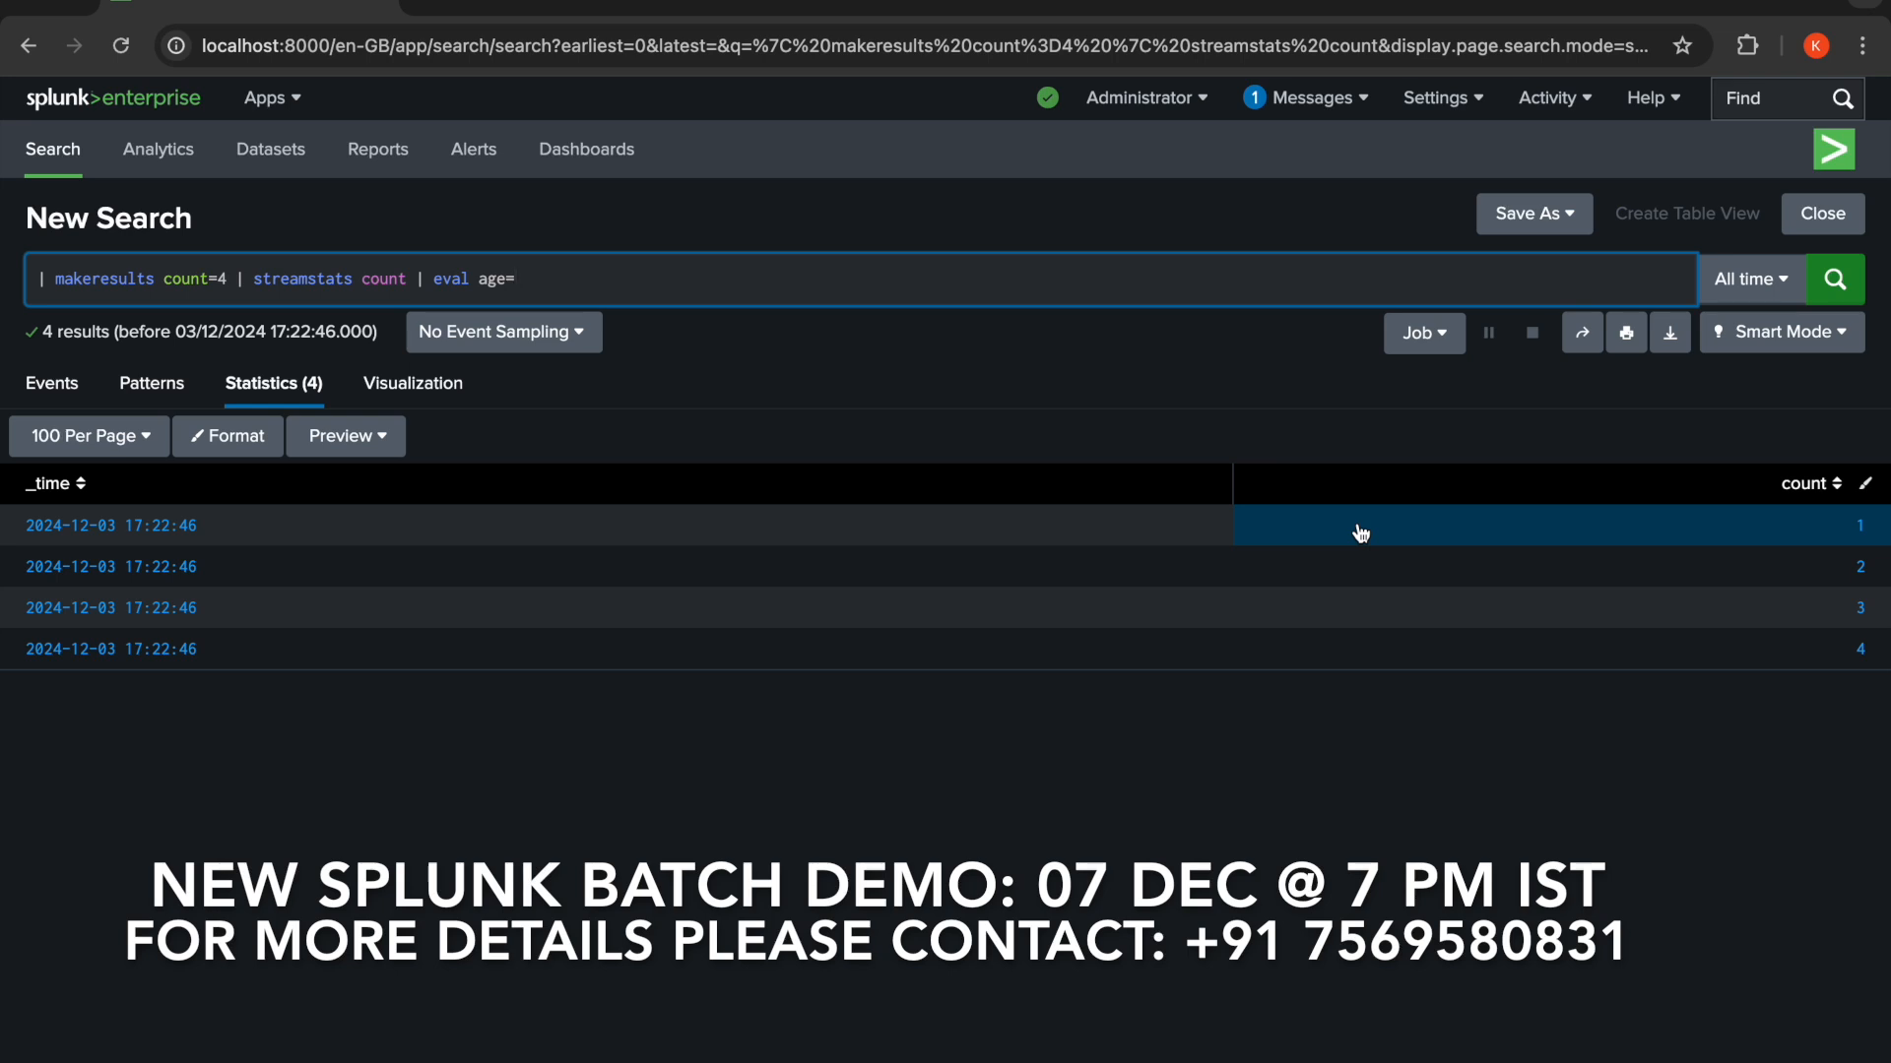
{"action": "type", "text": "case("}
{"action": "type", "text": "count=1,25,count="}
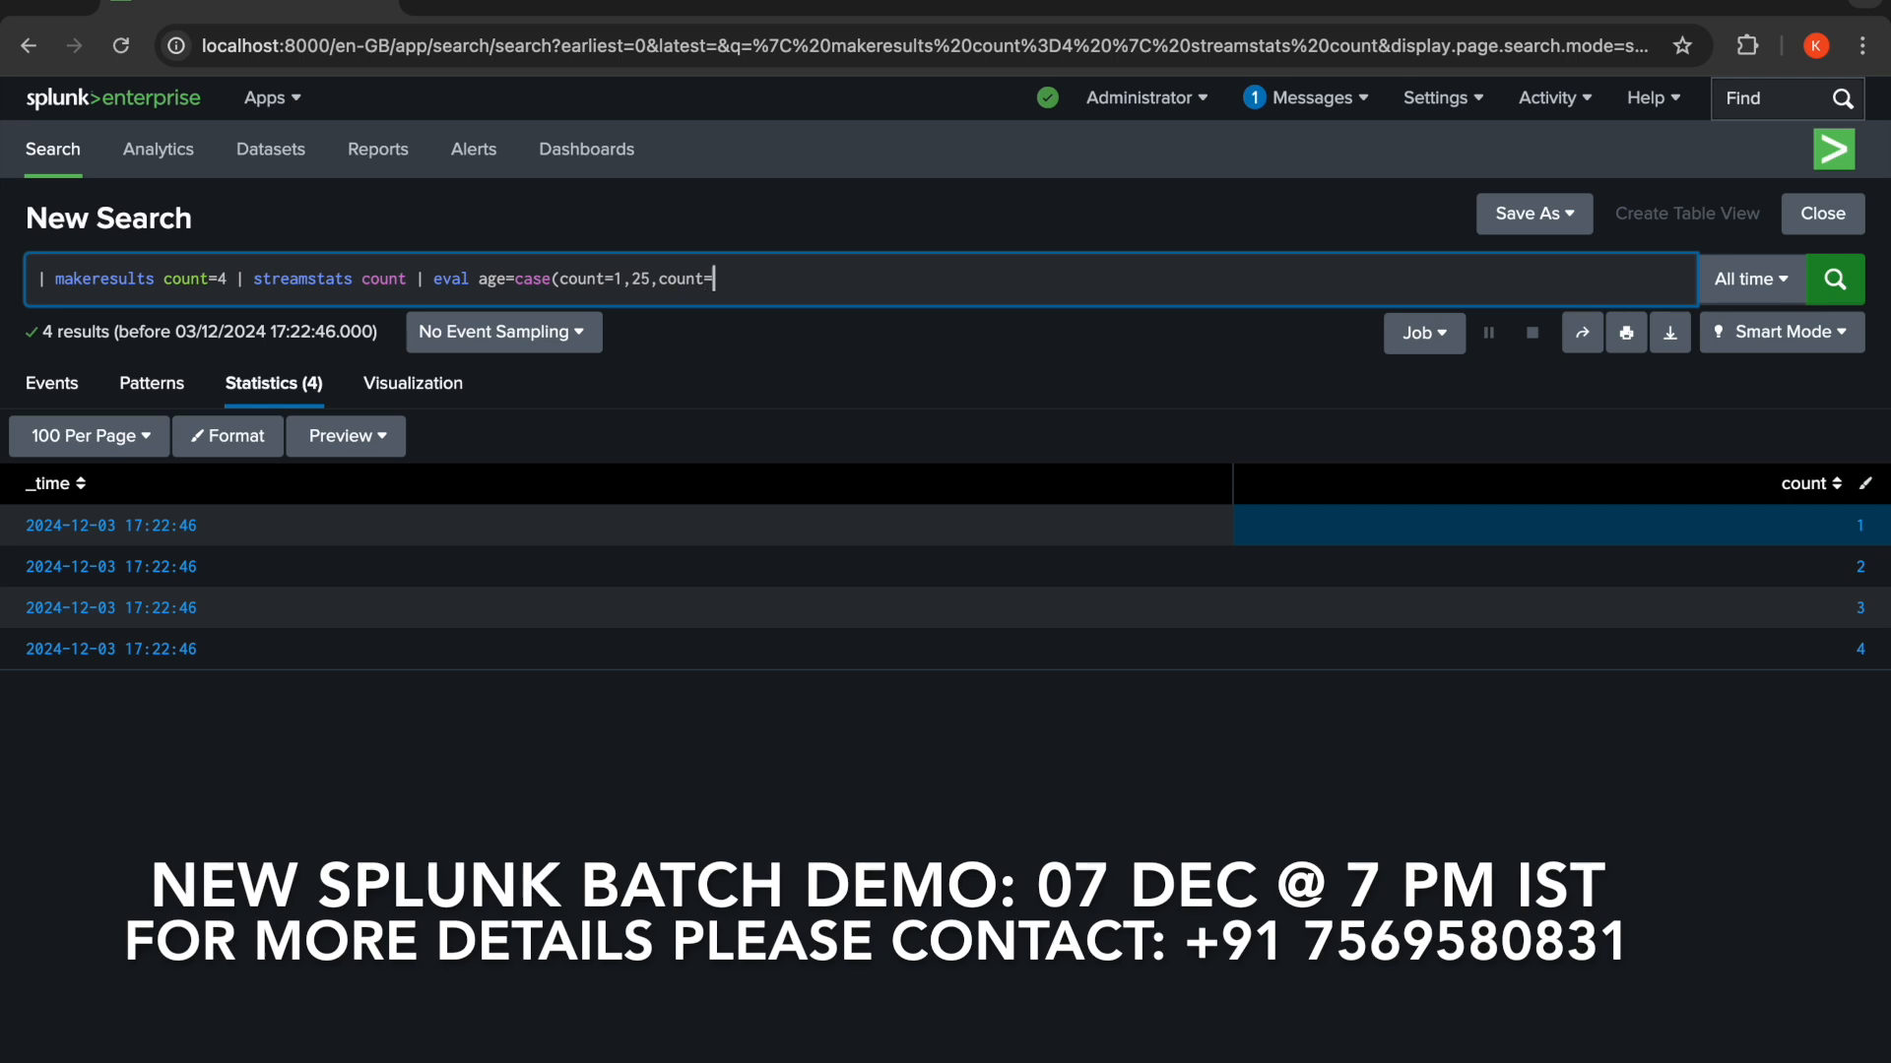
{"action": "type", "text": "2,39,count=3"}
{"action": "type", "text": ",31,count=4,"}
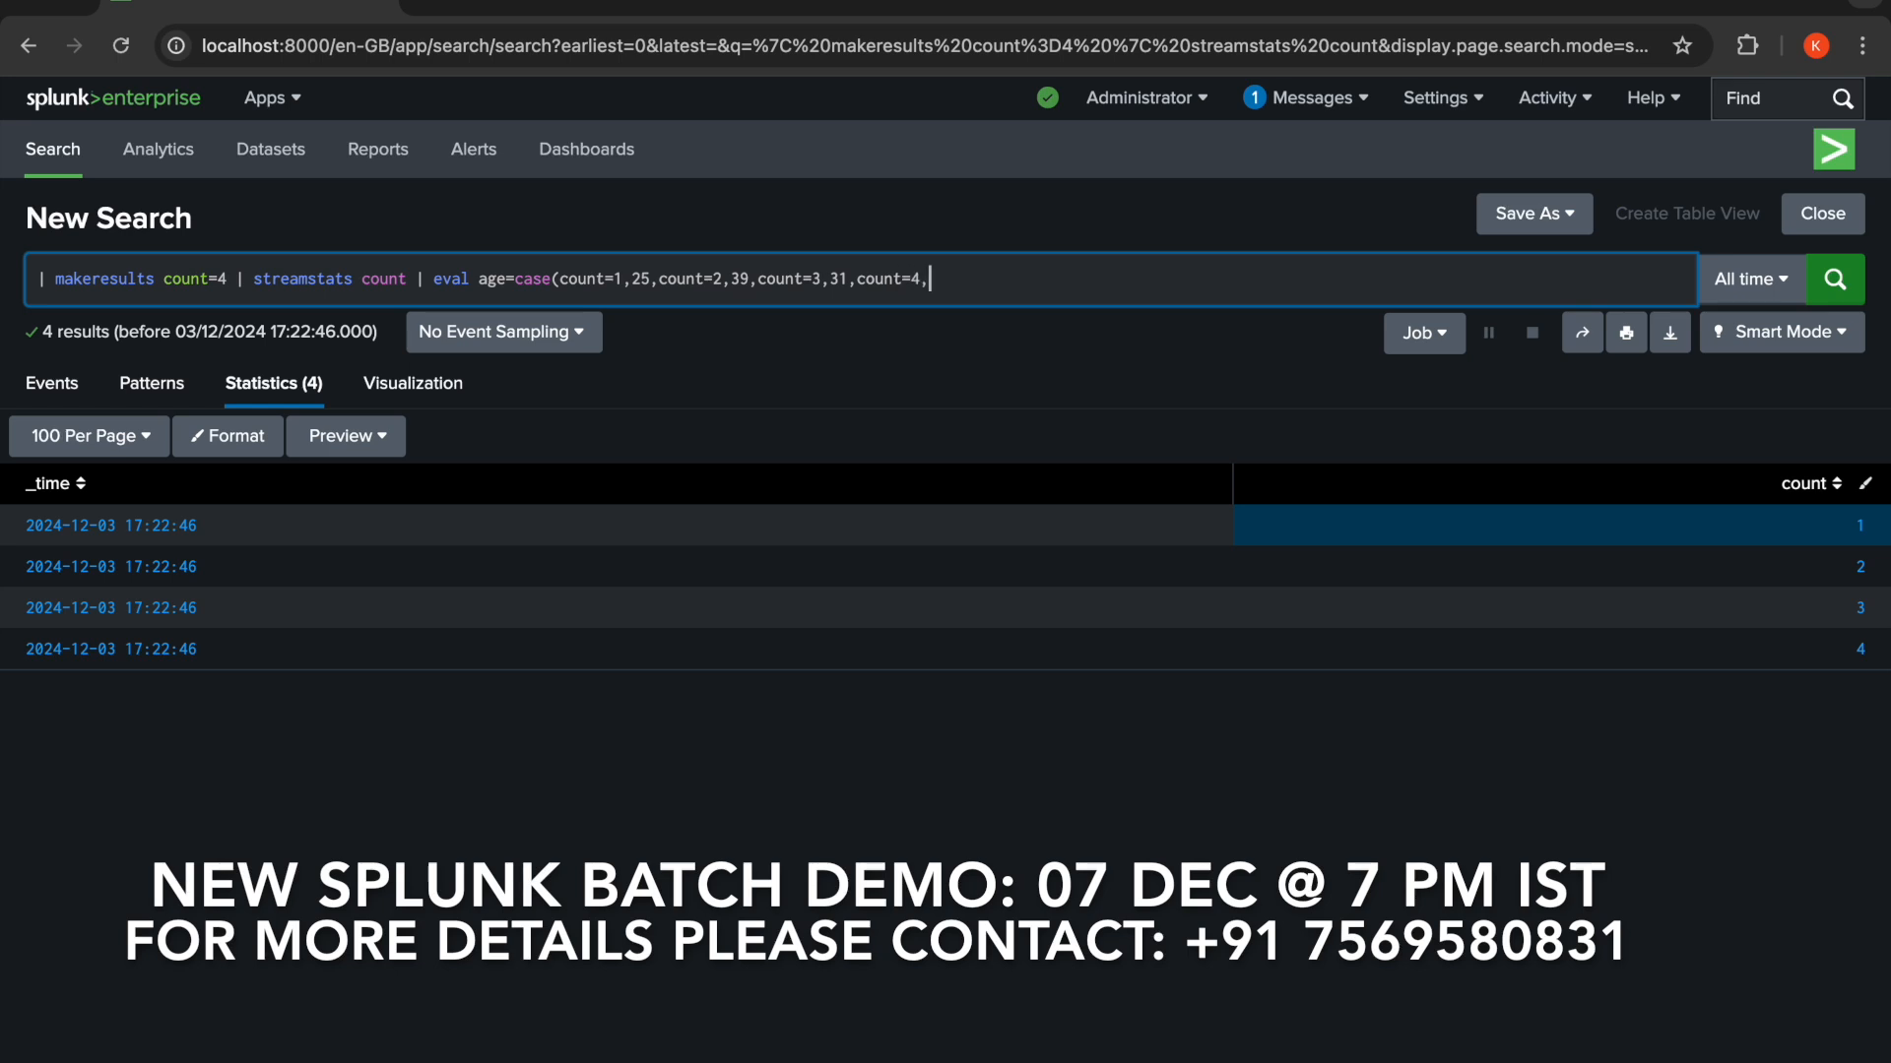
{"action": "type", "text": "null()"}
{"action": "type", "text": ")"}
{"action": "left_click", "coordinate": [1831, 281]}
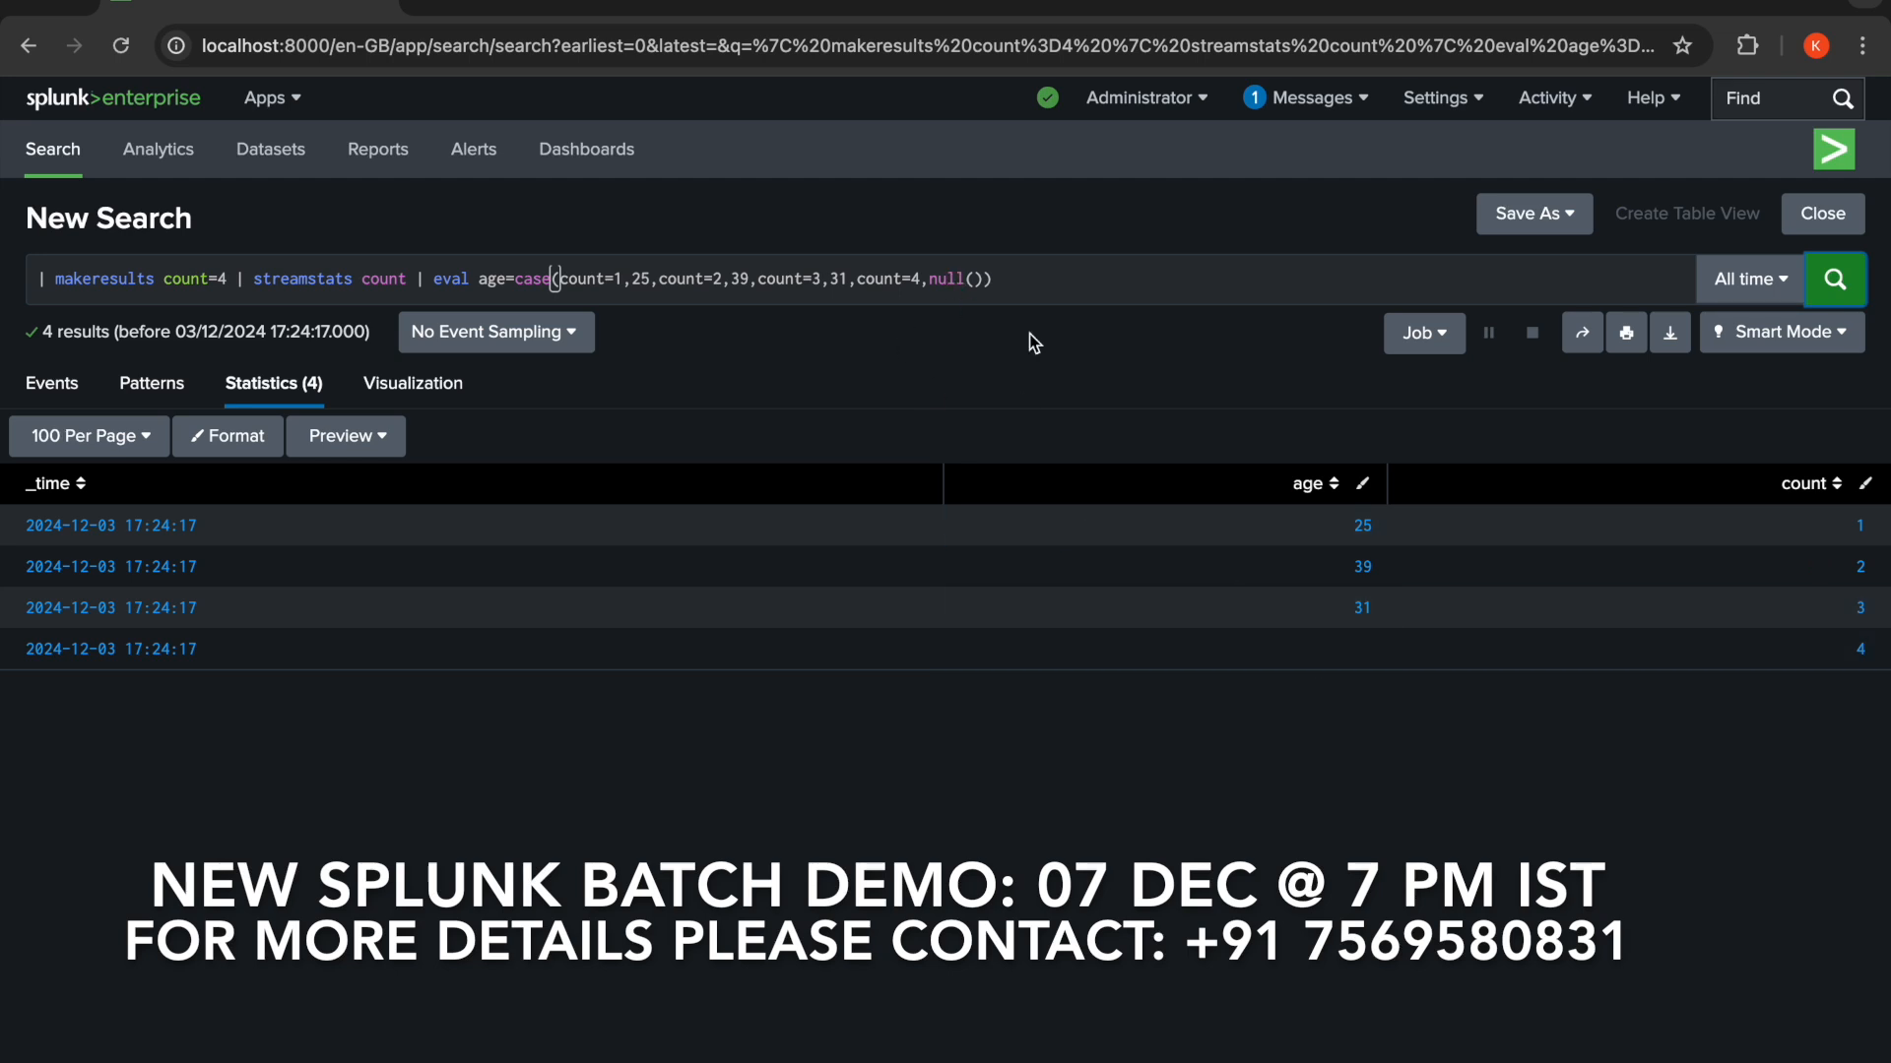
- Append | eval city=case(count=1 OR count=3,"San Fransico",count=2 OR count=4,"Seattle") to the search and run it
{"action": "left_click", "coordinate": [1024, 281]}
{"action": "type", "text": "| "}
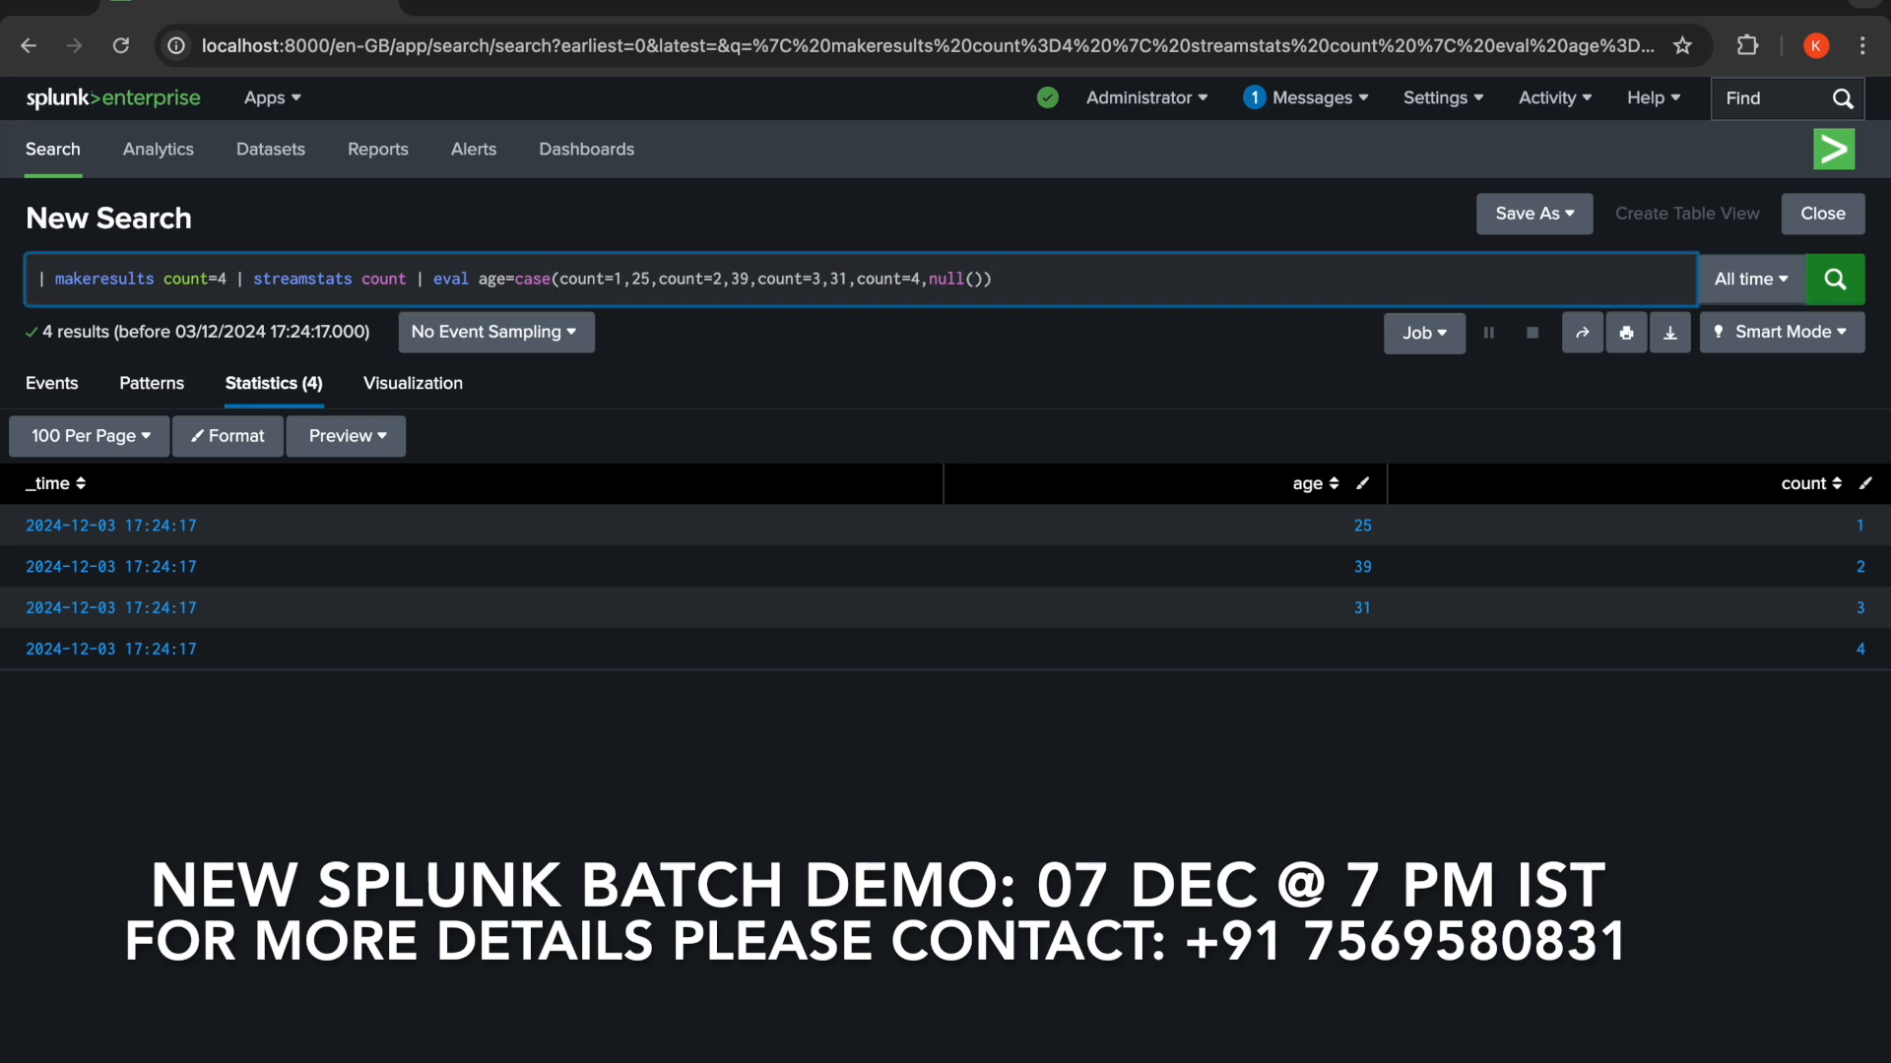
{"action": "type", "text": "eval "}
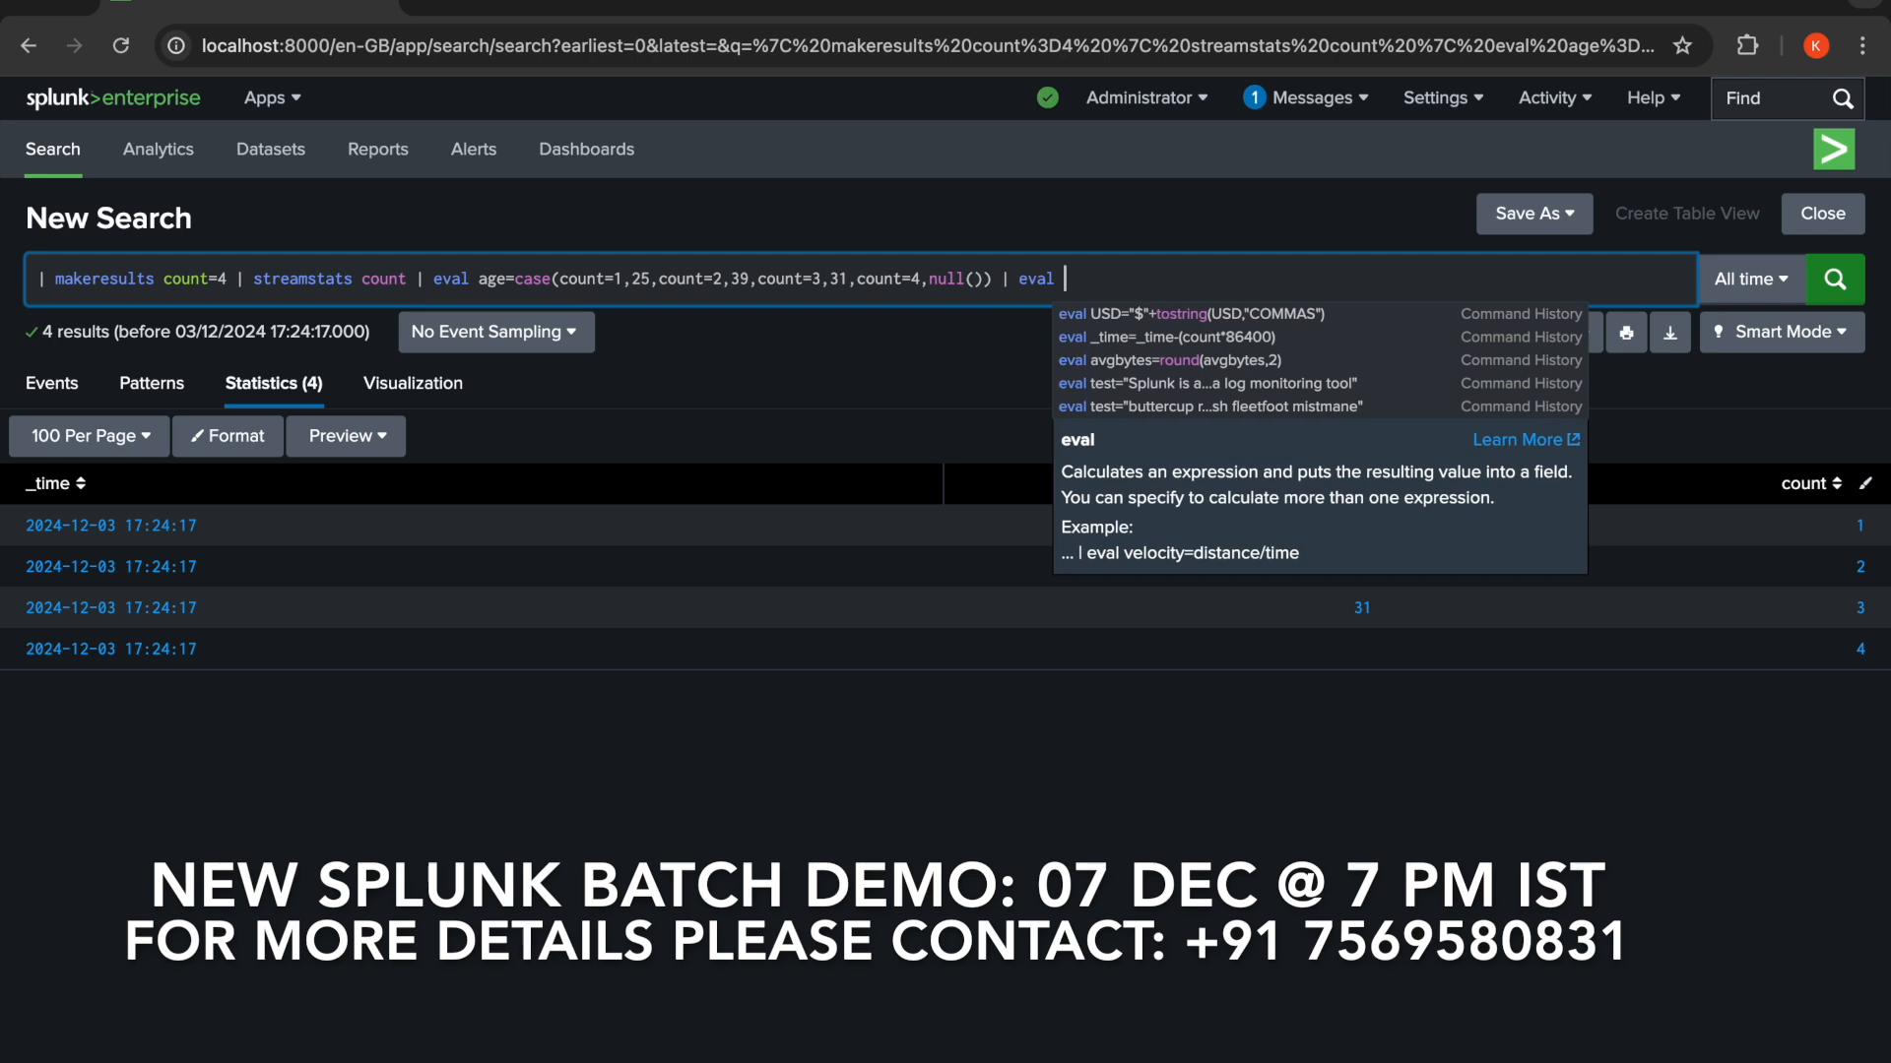
{"action": "type", "text": "city="}
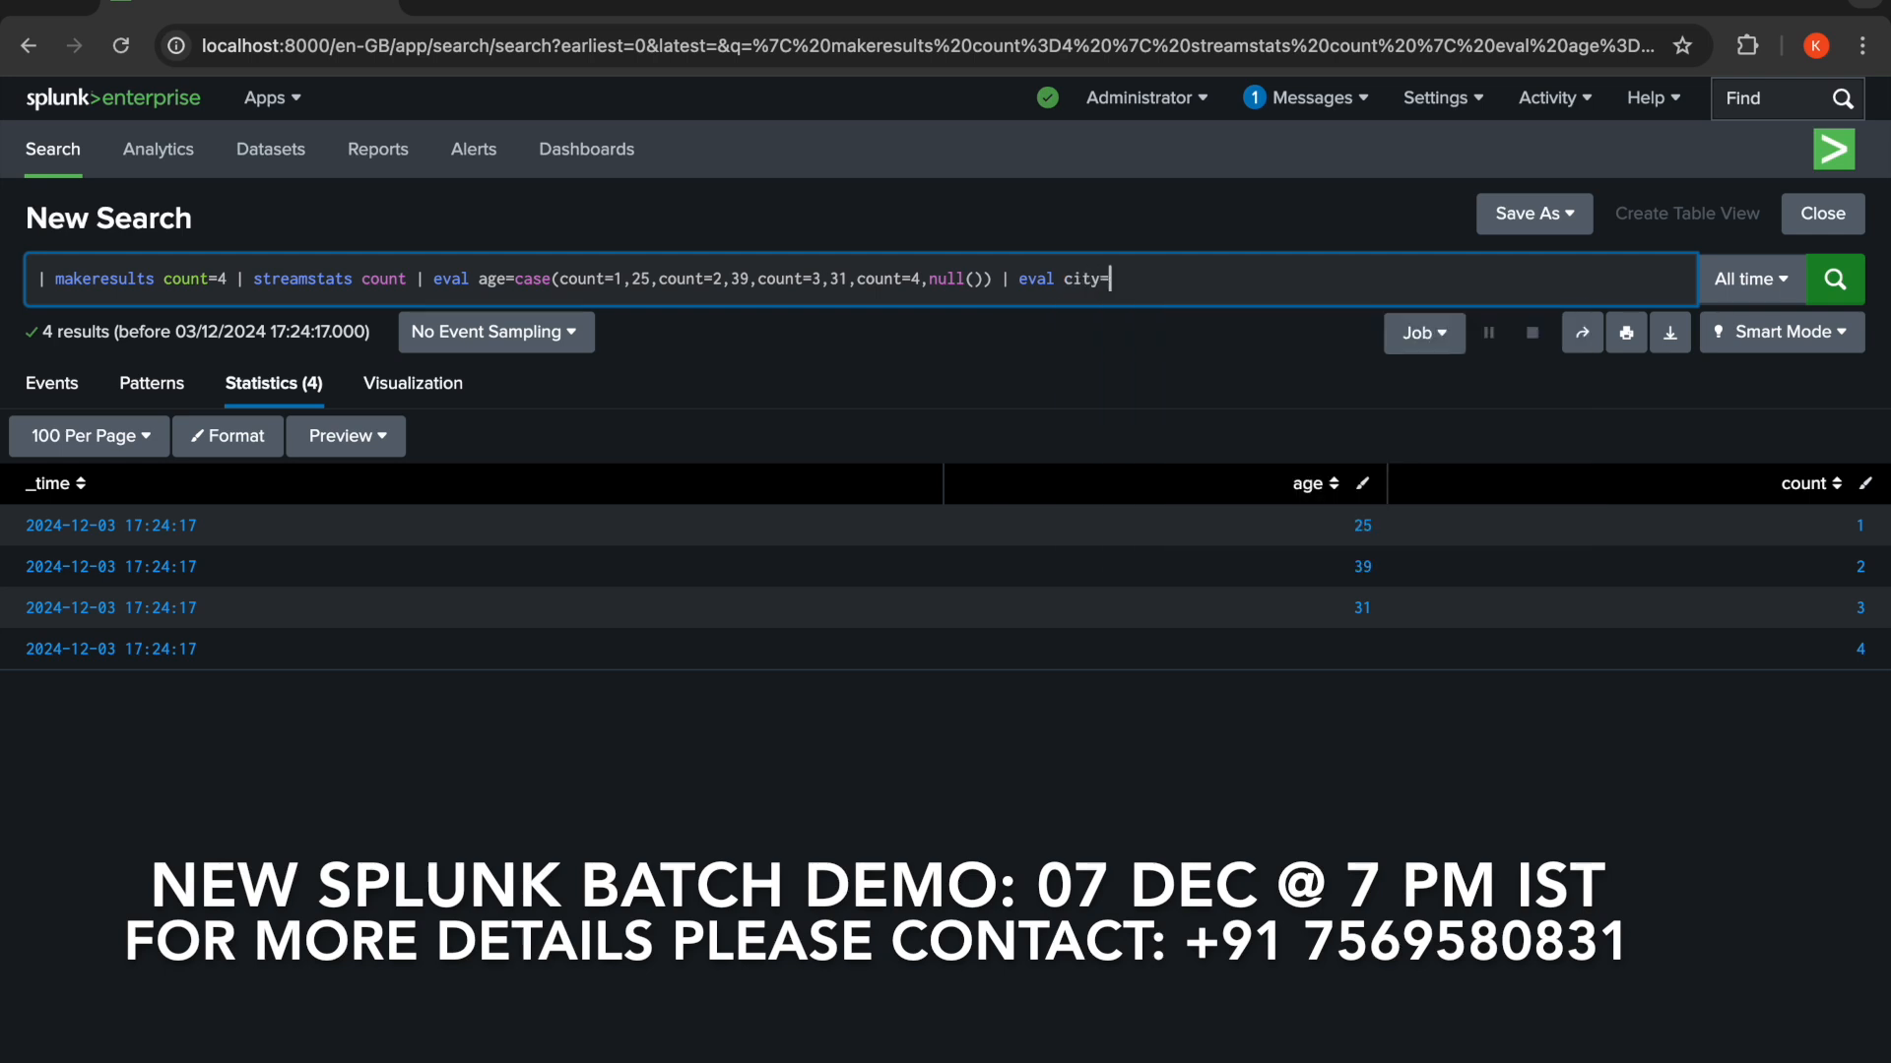
{"action": "type", "text": "case(count=1,"}
{"action": "key", "text": "BackSpace"}
{"action": "type", "text": "OR count=3,\"San "}
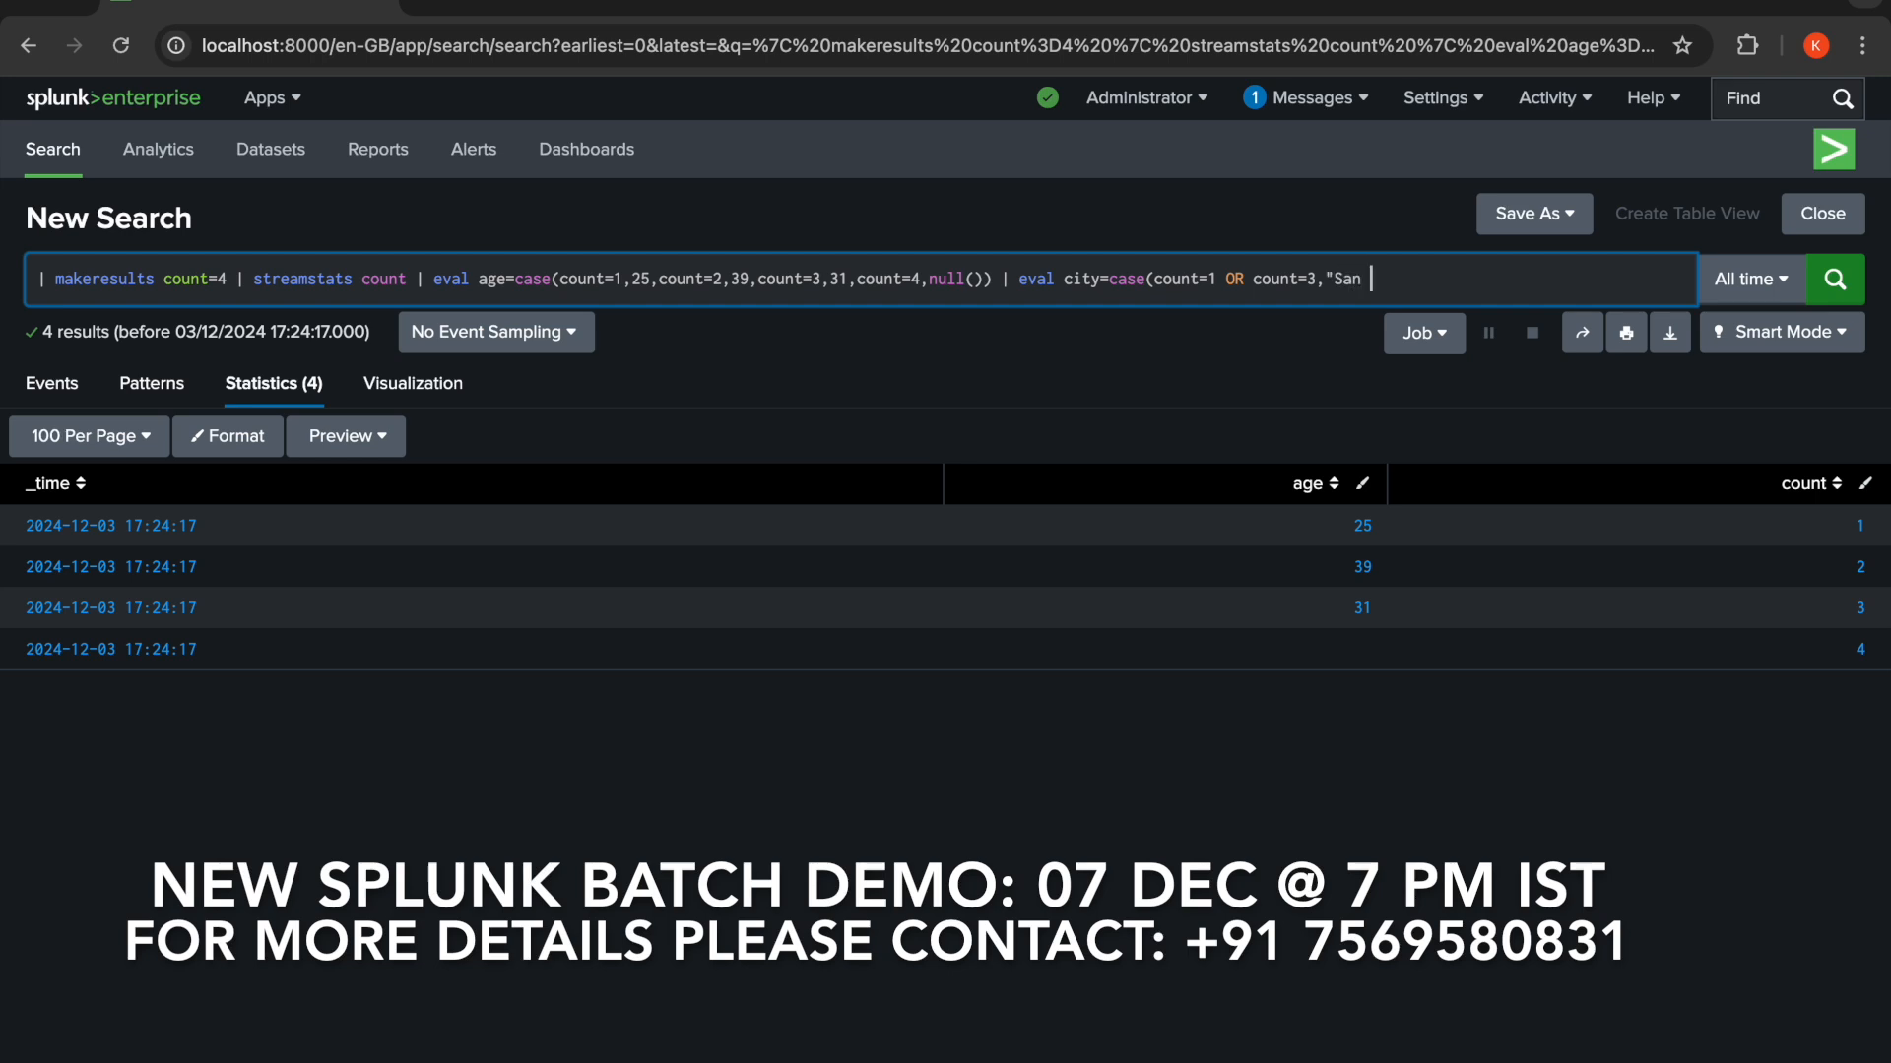
{"action": "type", "text": "Fransi"}
{"action": "type", "text": "c"}
{"action": "type", "text": "o"}
{"action": "type", "text": "\""}
{"action": "type", "text": ",count"}
{"action": "type", "text": "=2 "}
{"action": "type", "text": "OR co"}
{"action": "type", "text": "unt="}
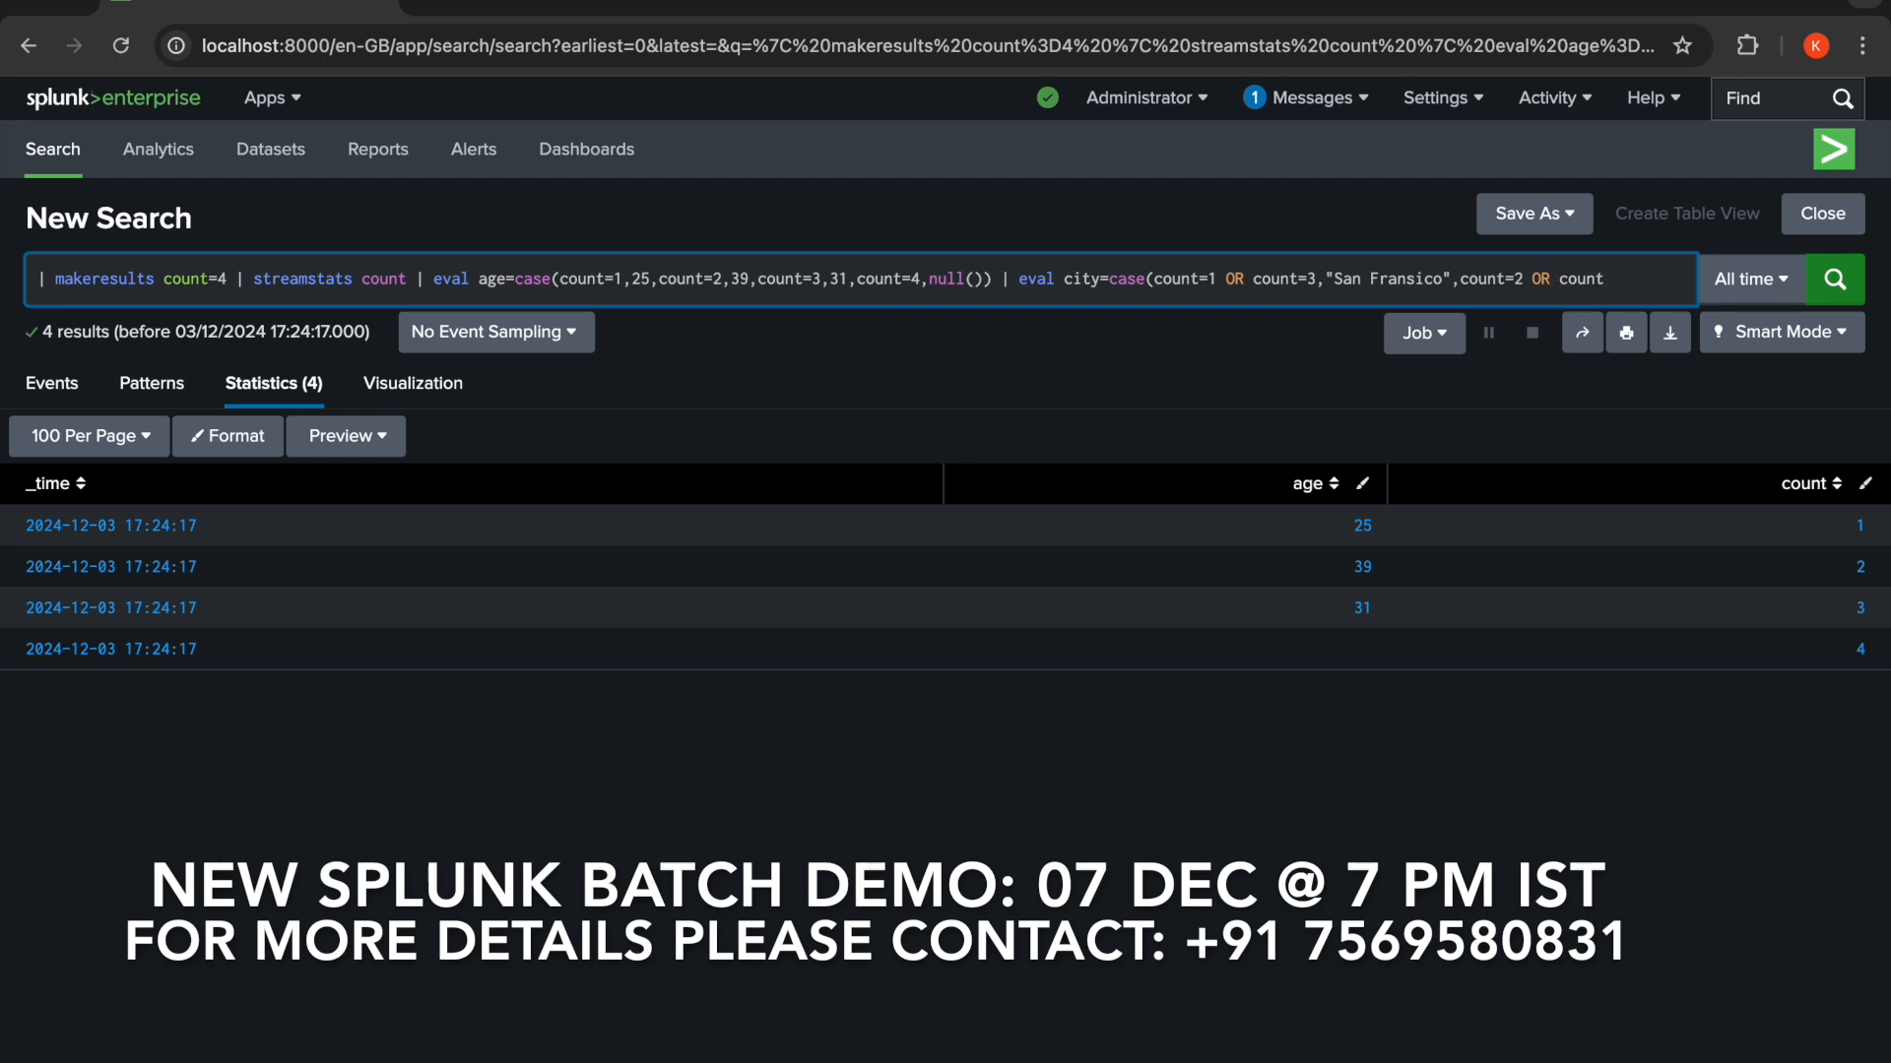
{"action": "type", "text": "4,\"Seat"}
{"action": "type", "text": "tle\""}
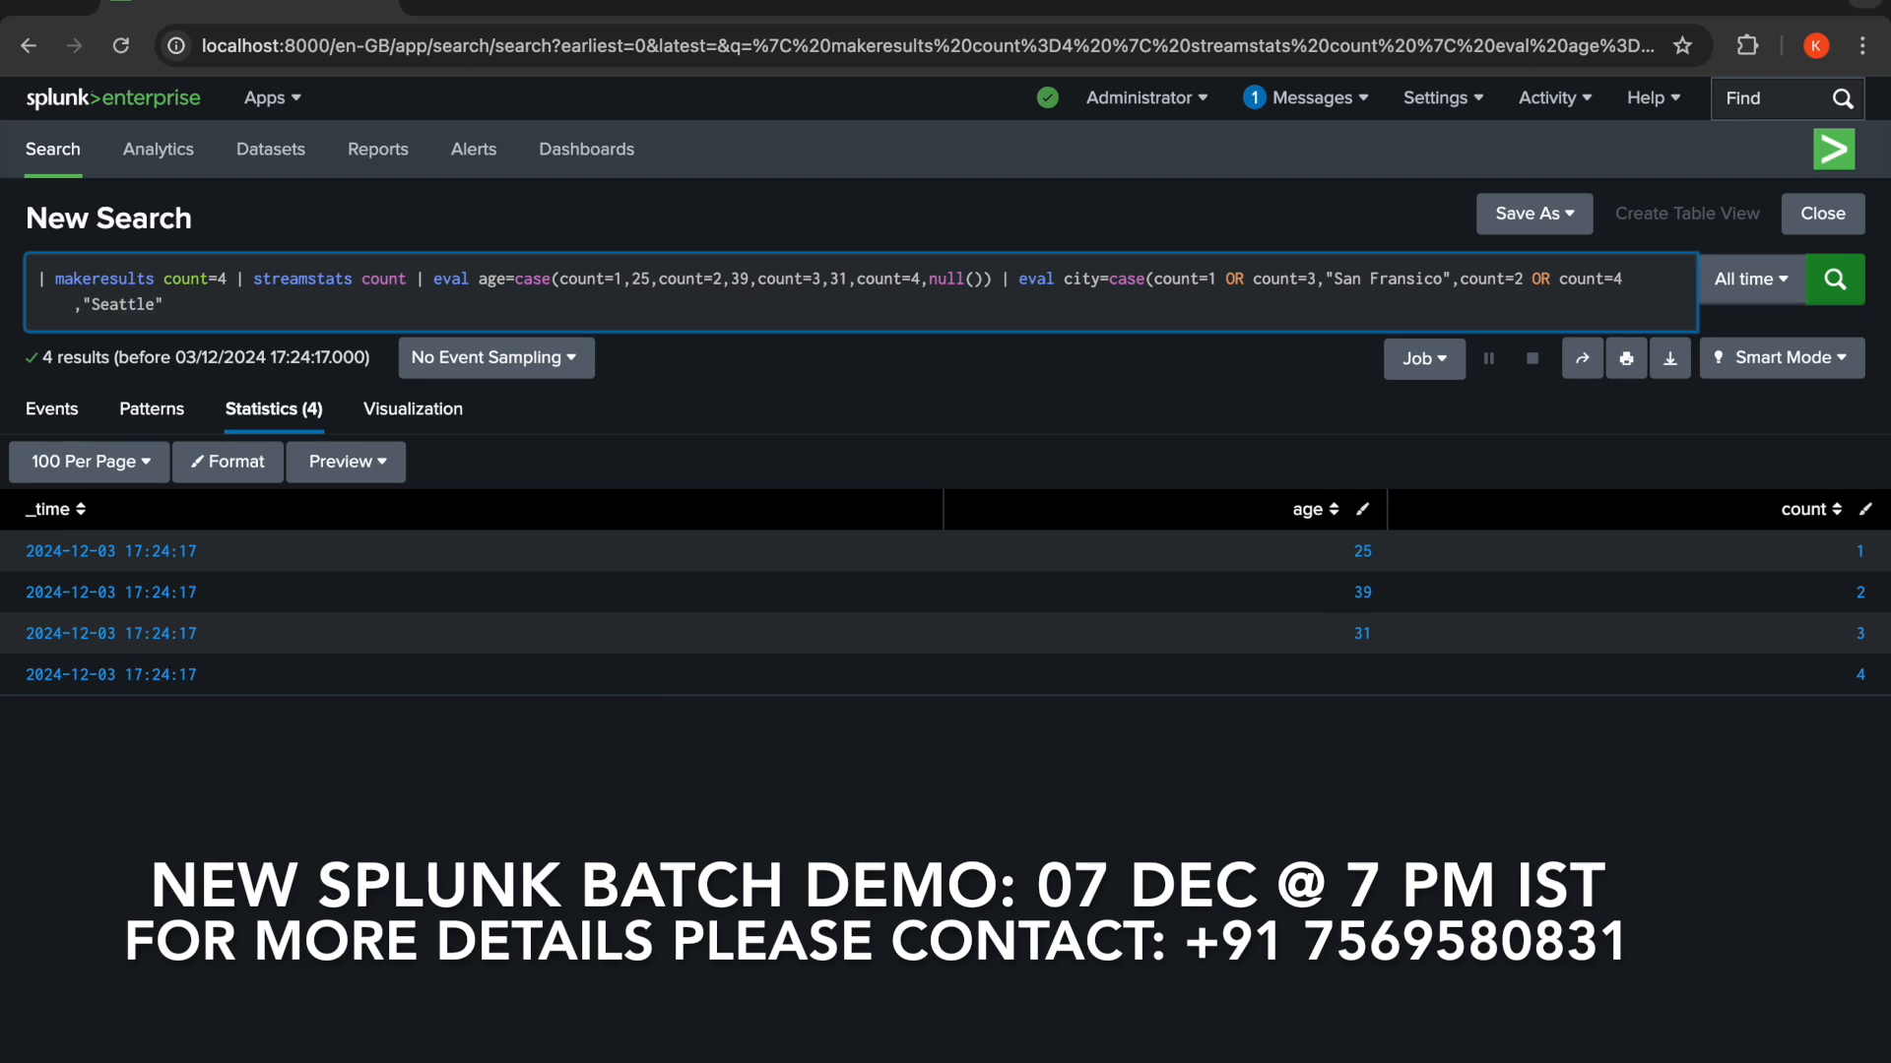
{"action": "type", "text": ")"}
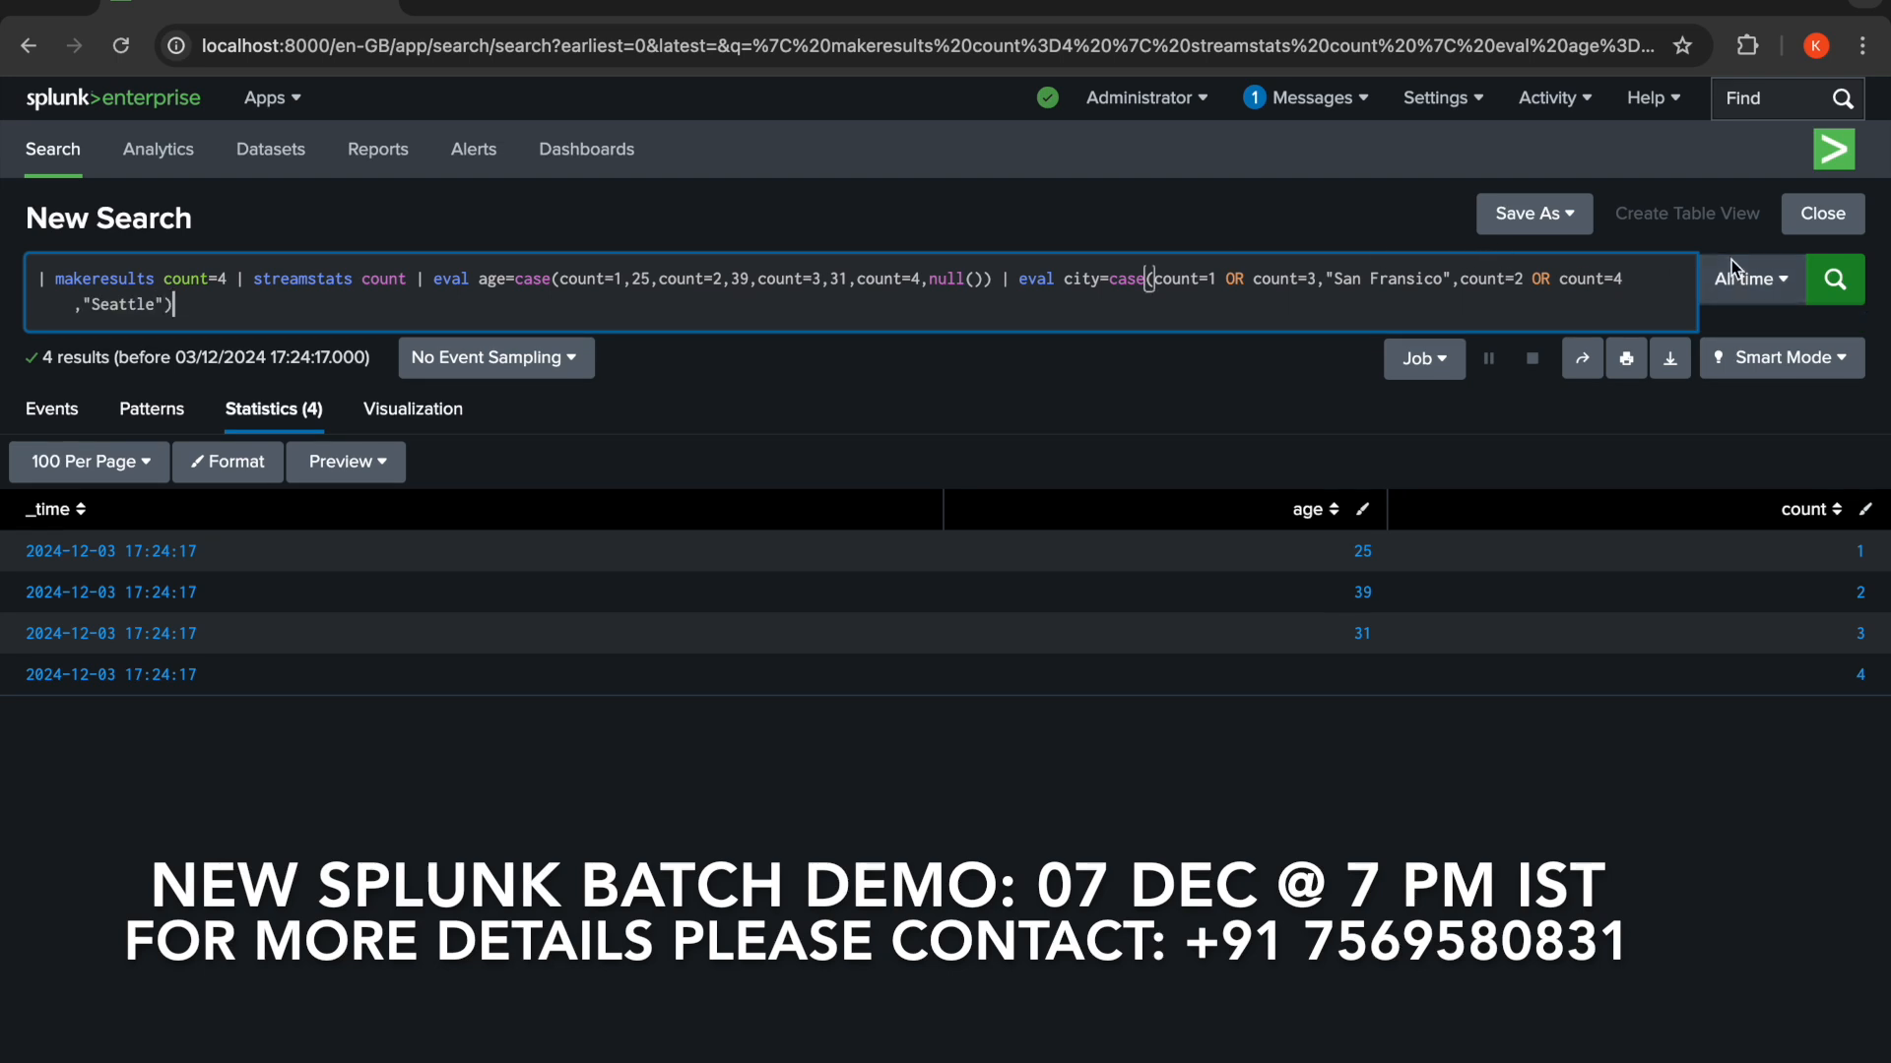
{"action": "left_click", "coordinate": [1835, 288]}
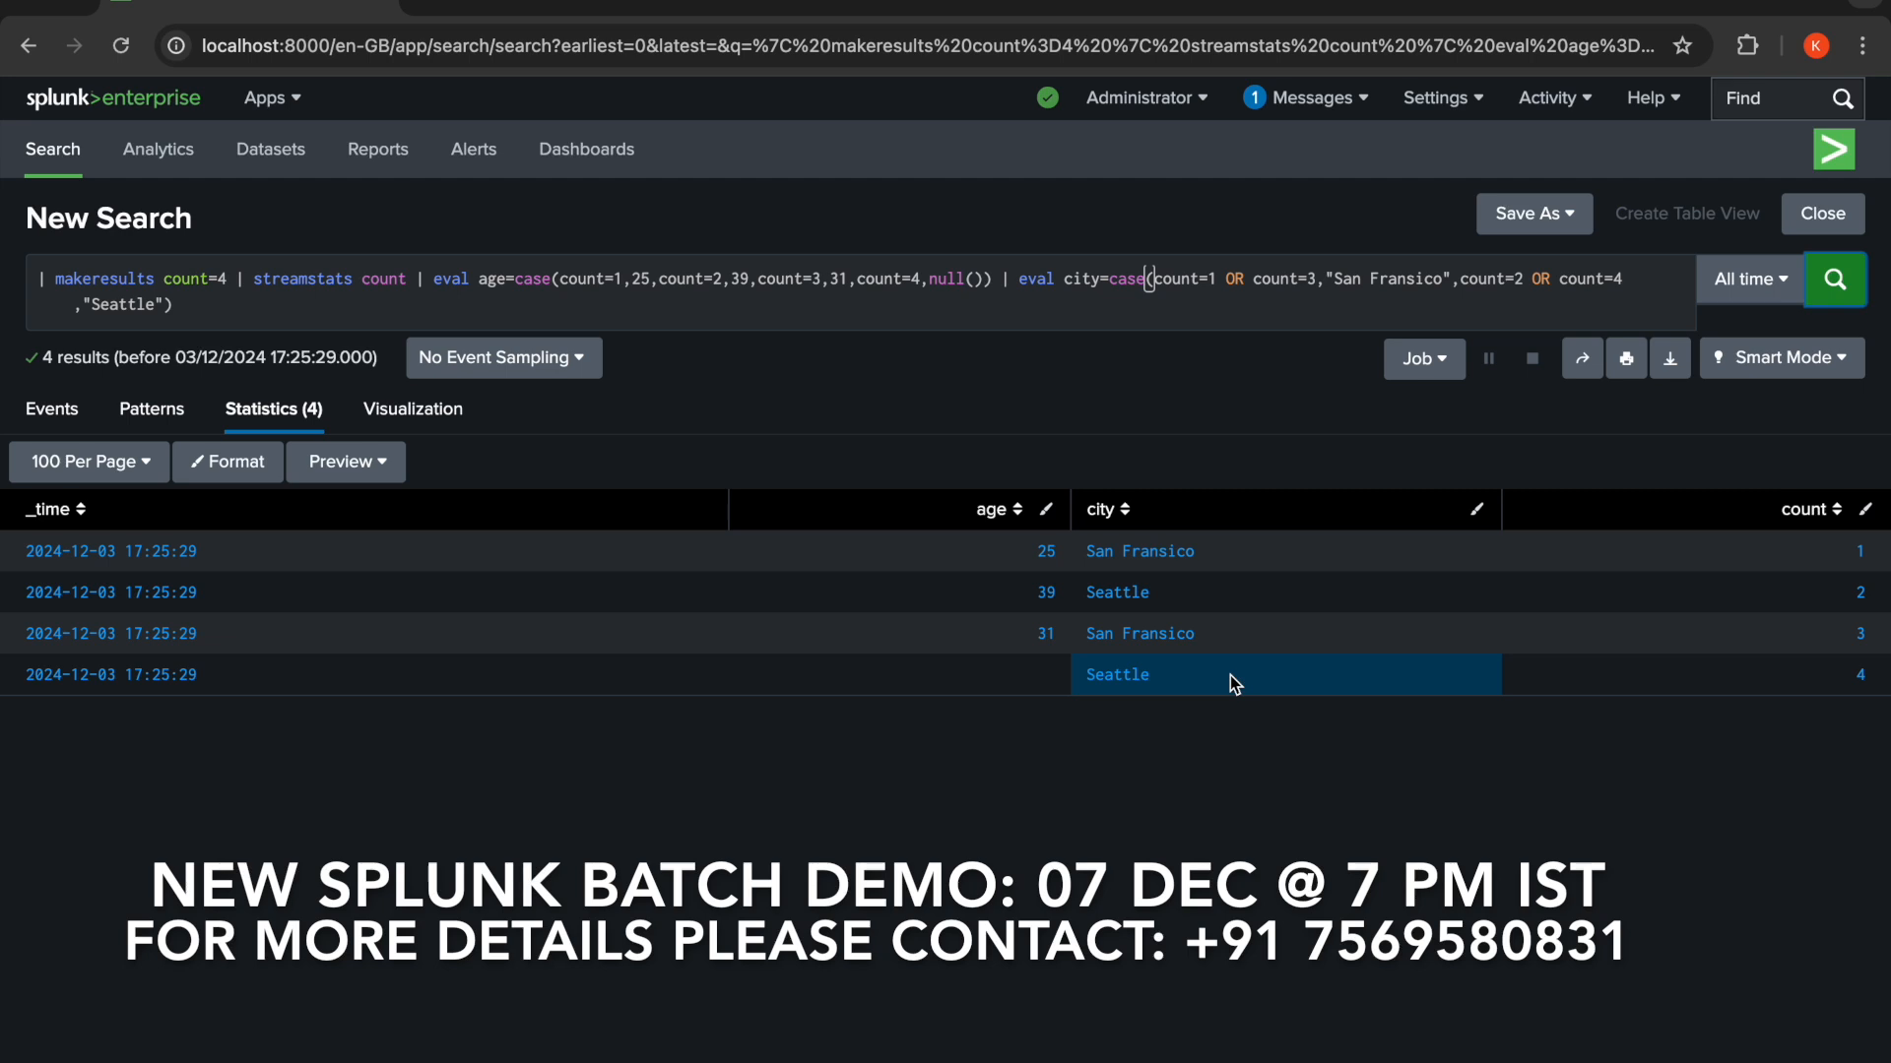
- Replace everything after makeresults with format=json data= to start a JSON-based sample search
{"action": "left_click", "coordinate": [164, 280]}
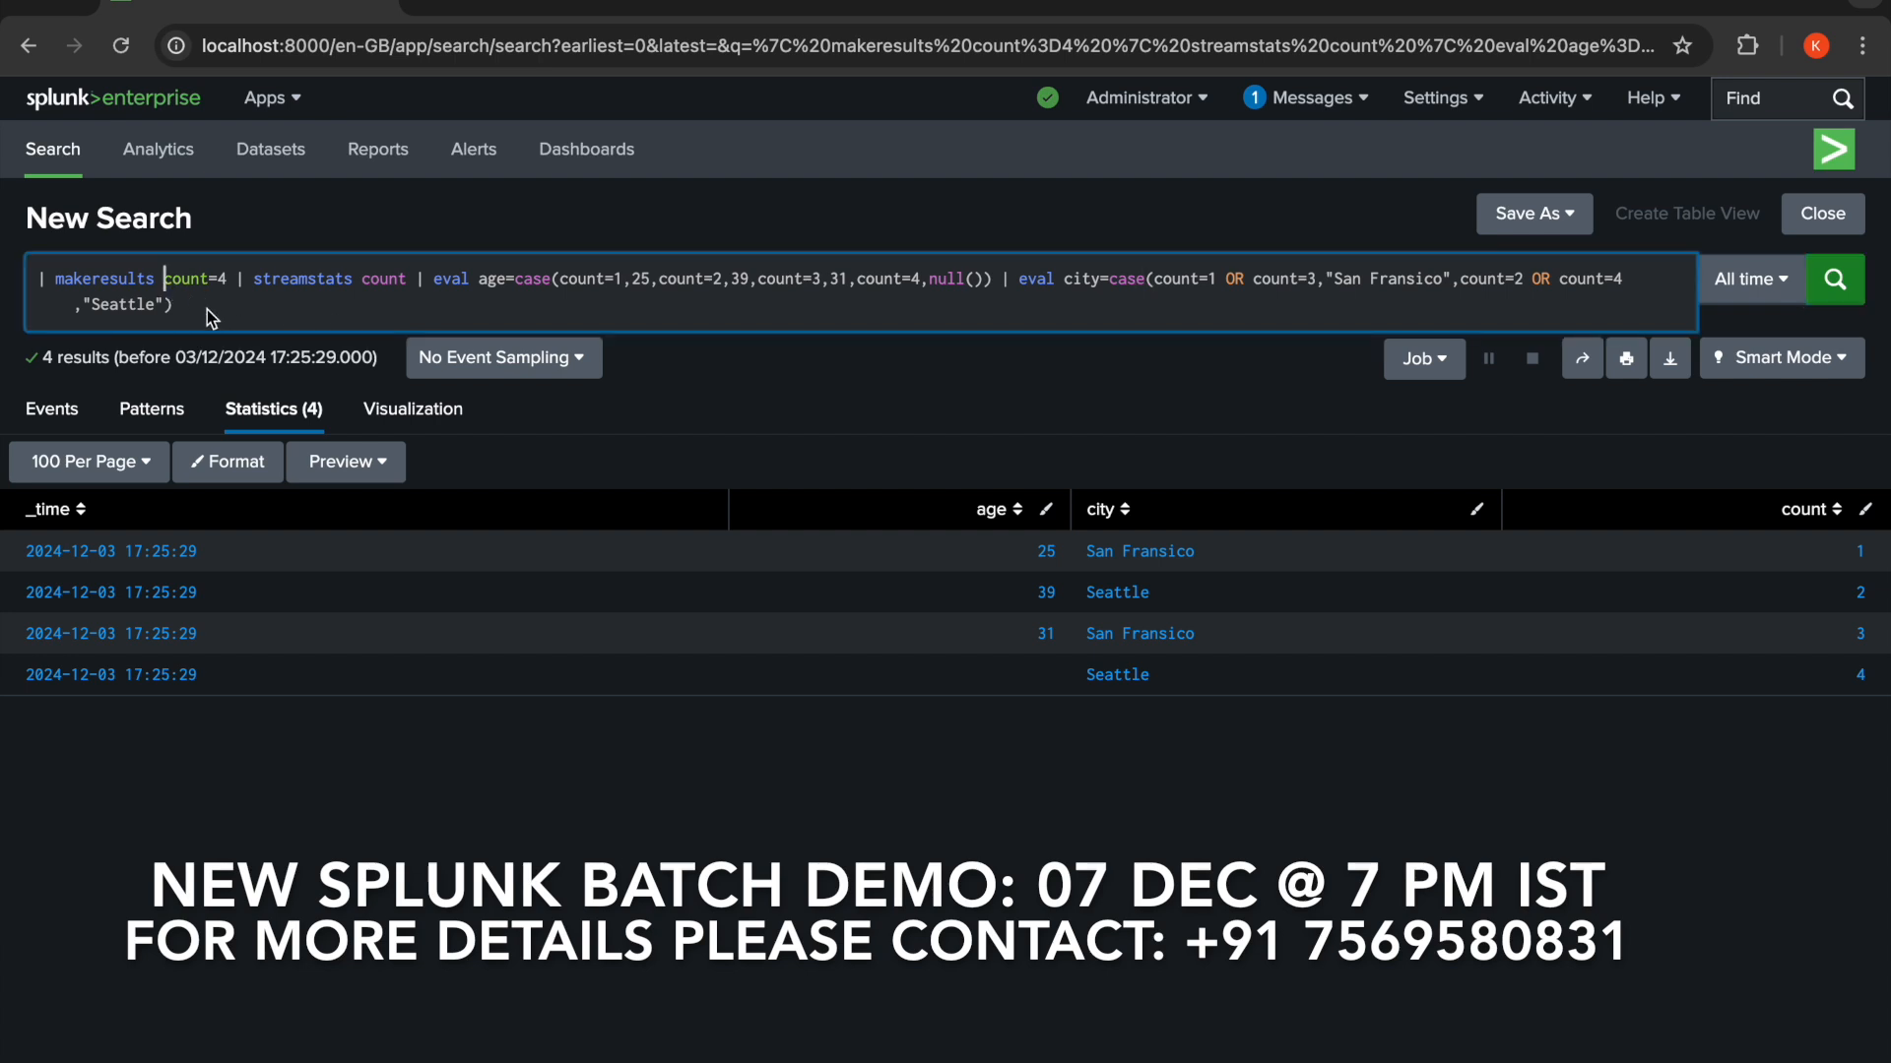
{"action": "left_click", "coordinate": [197, 313], "text": "shift"}
{"action": "key", "text": "BackSpace"}
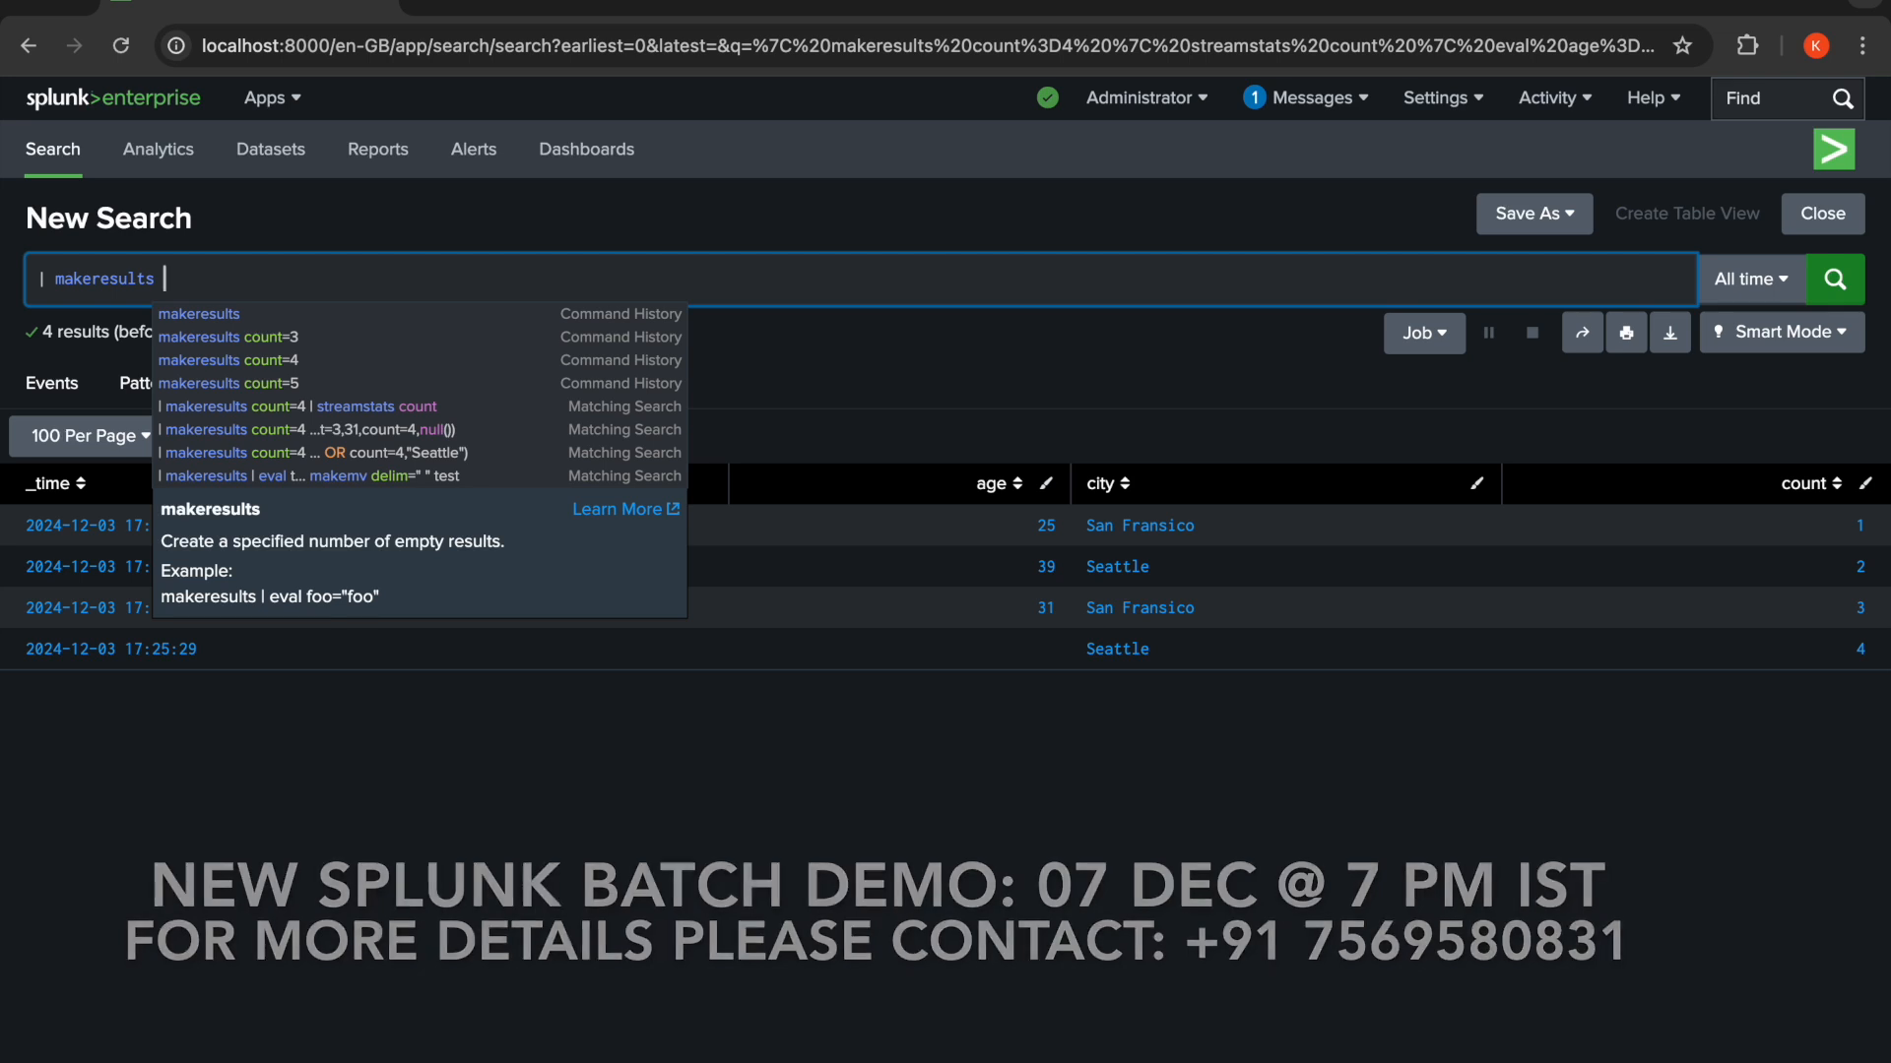
{"action": "type", "text": "format"}
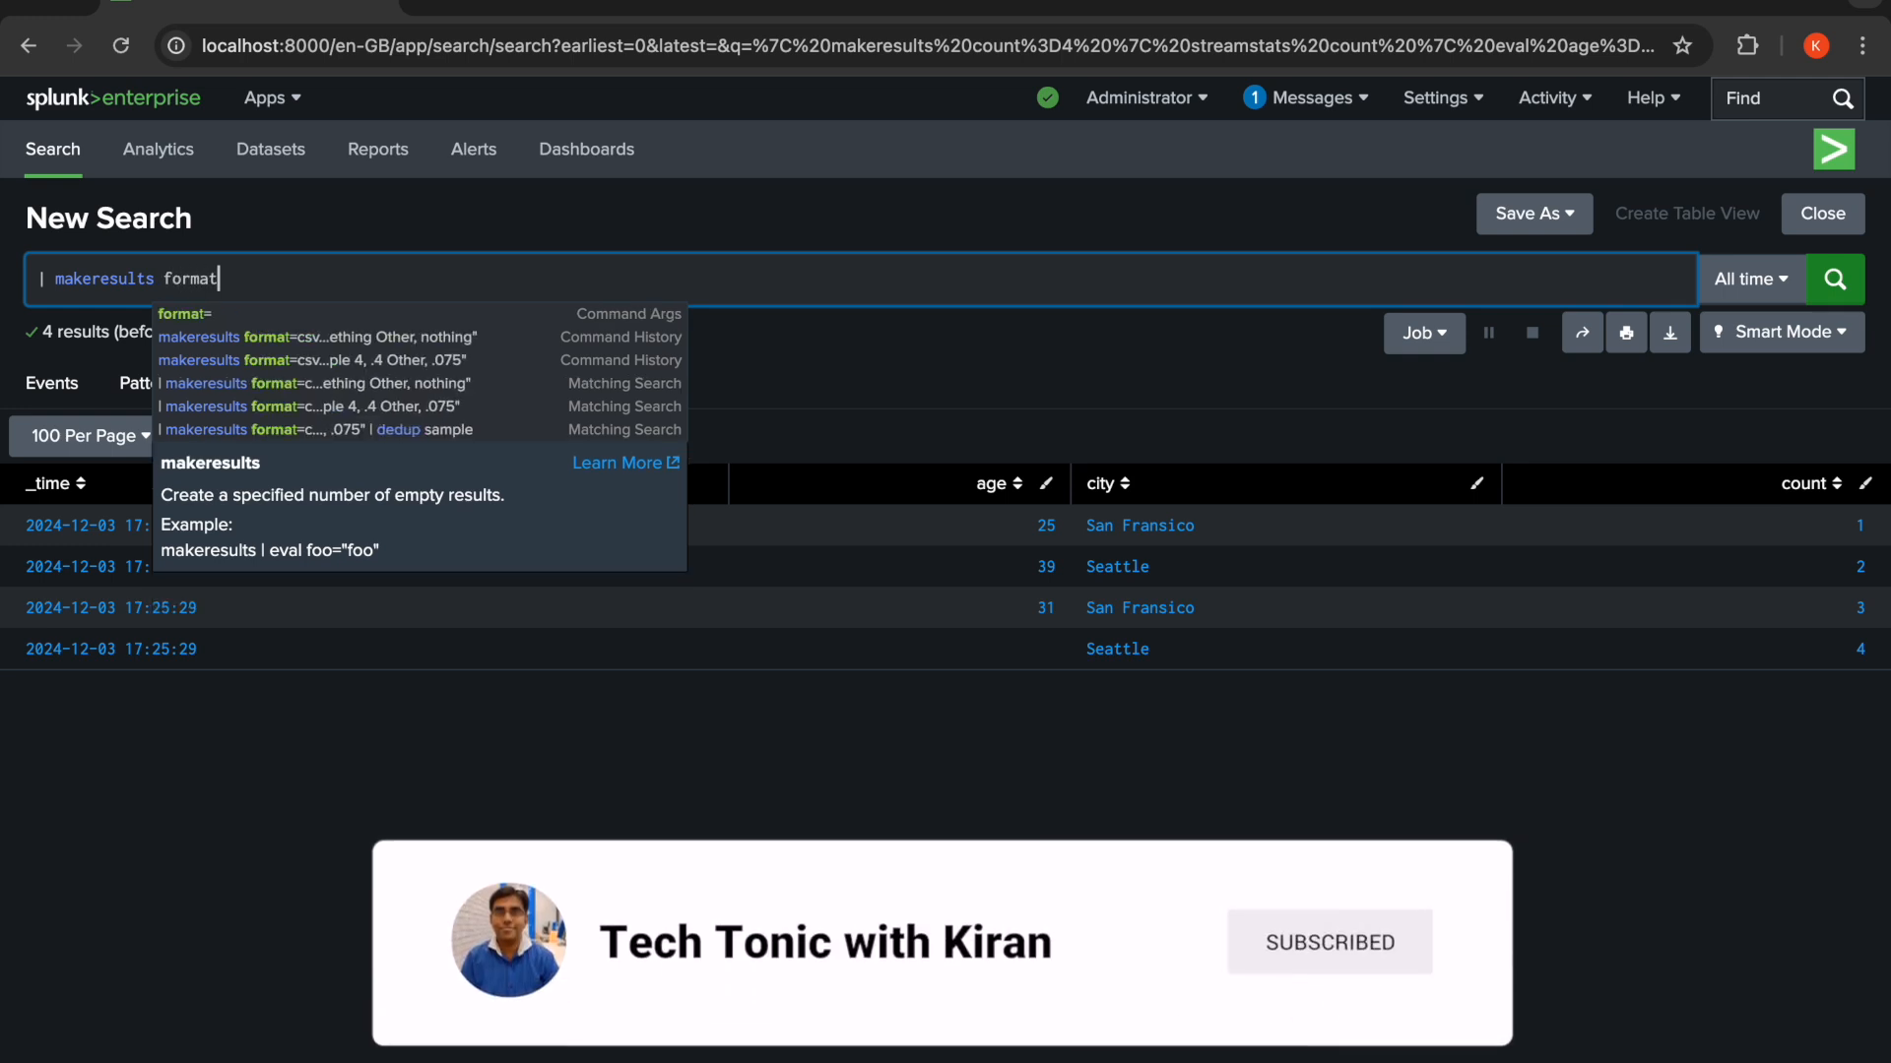
{"action": "type", "text": "=json"}
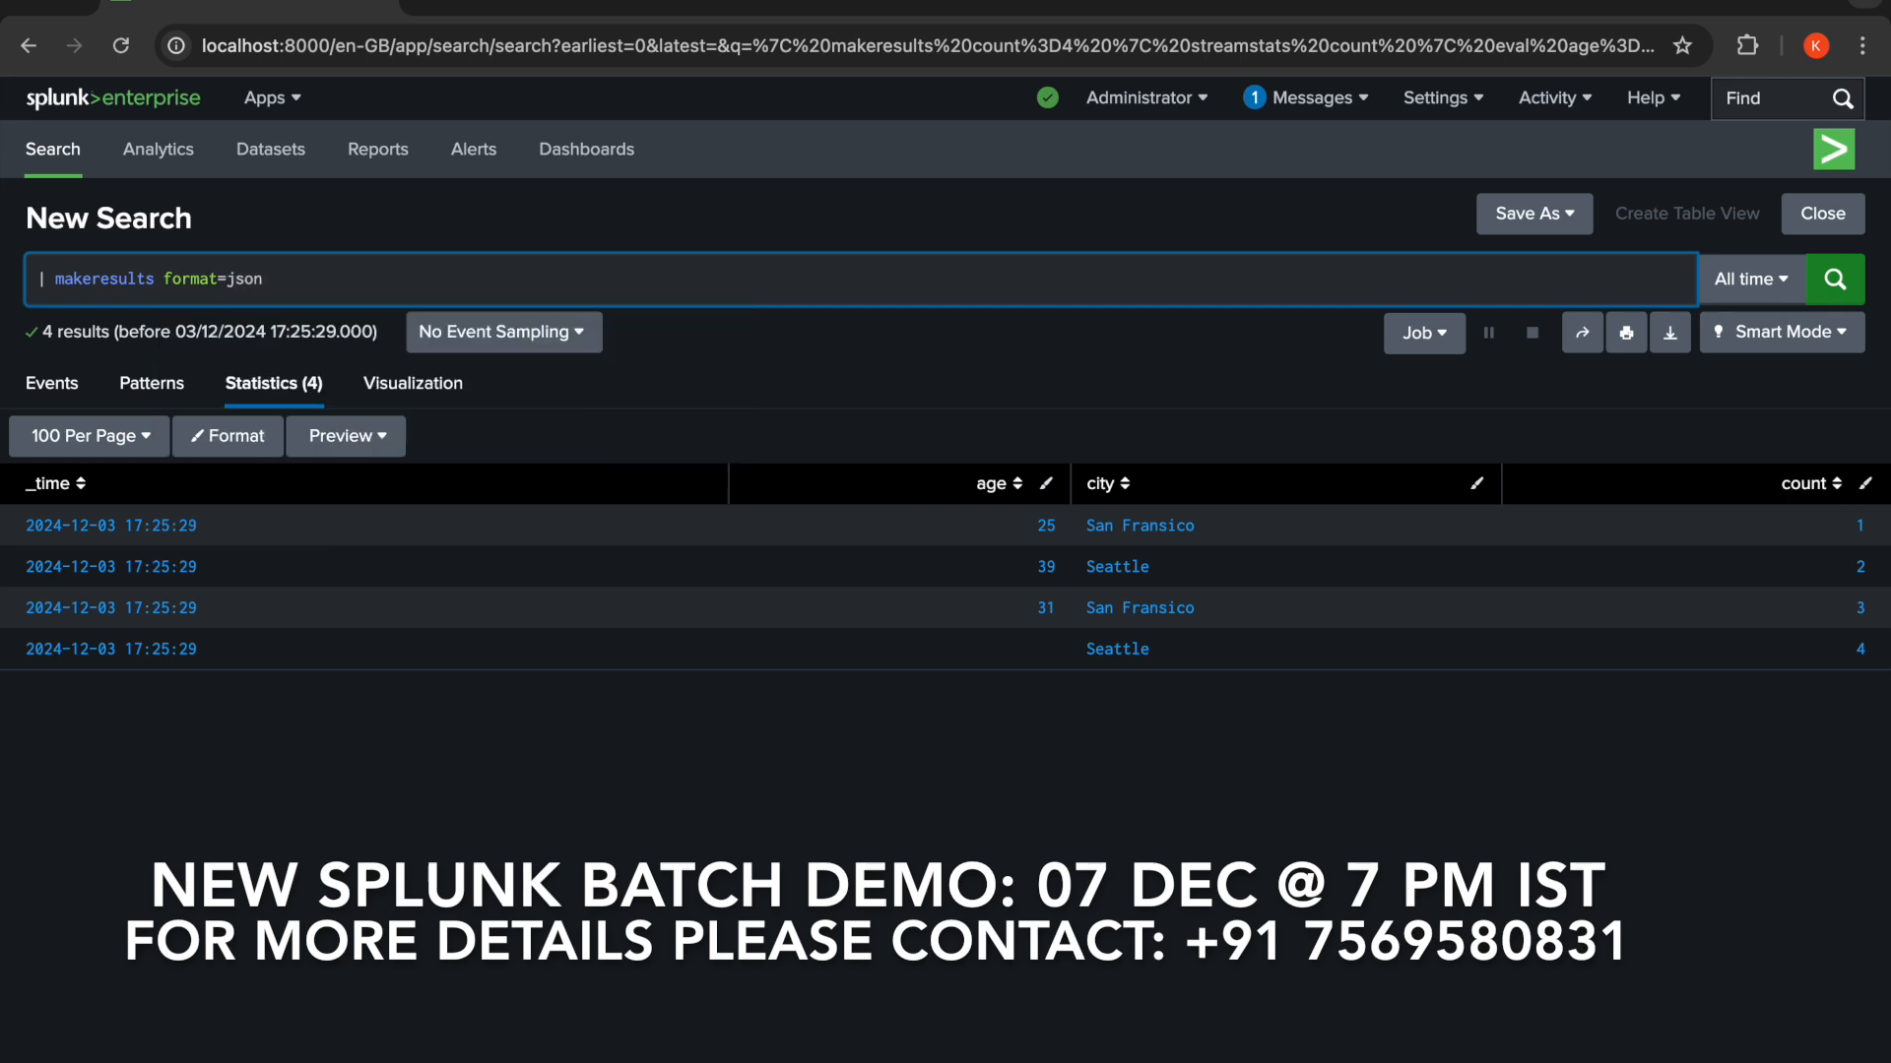
{"action": "type", "text": " da"}
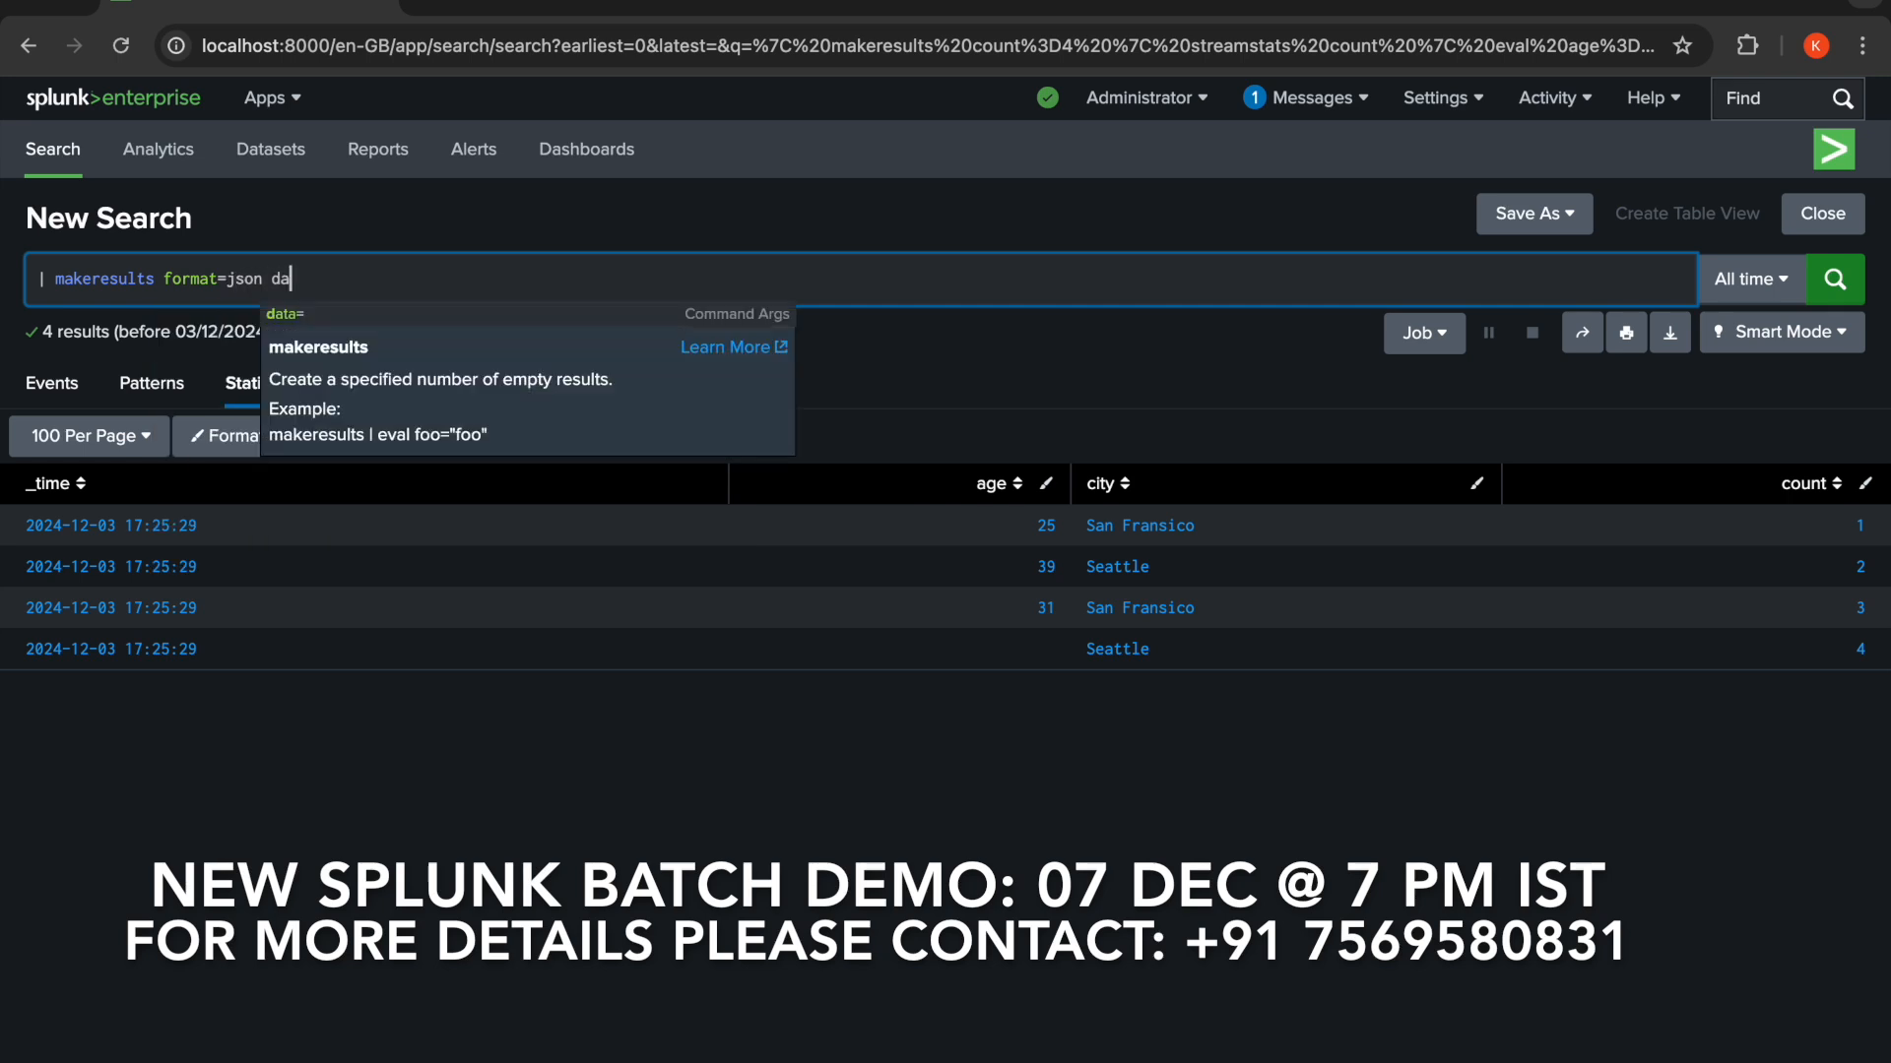
{"action": "type", "text": "ta="}
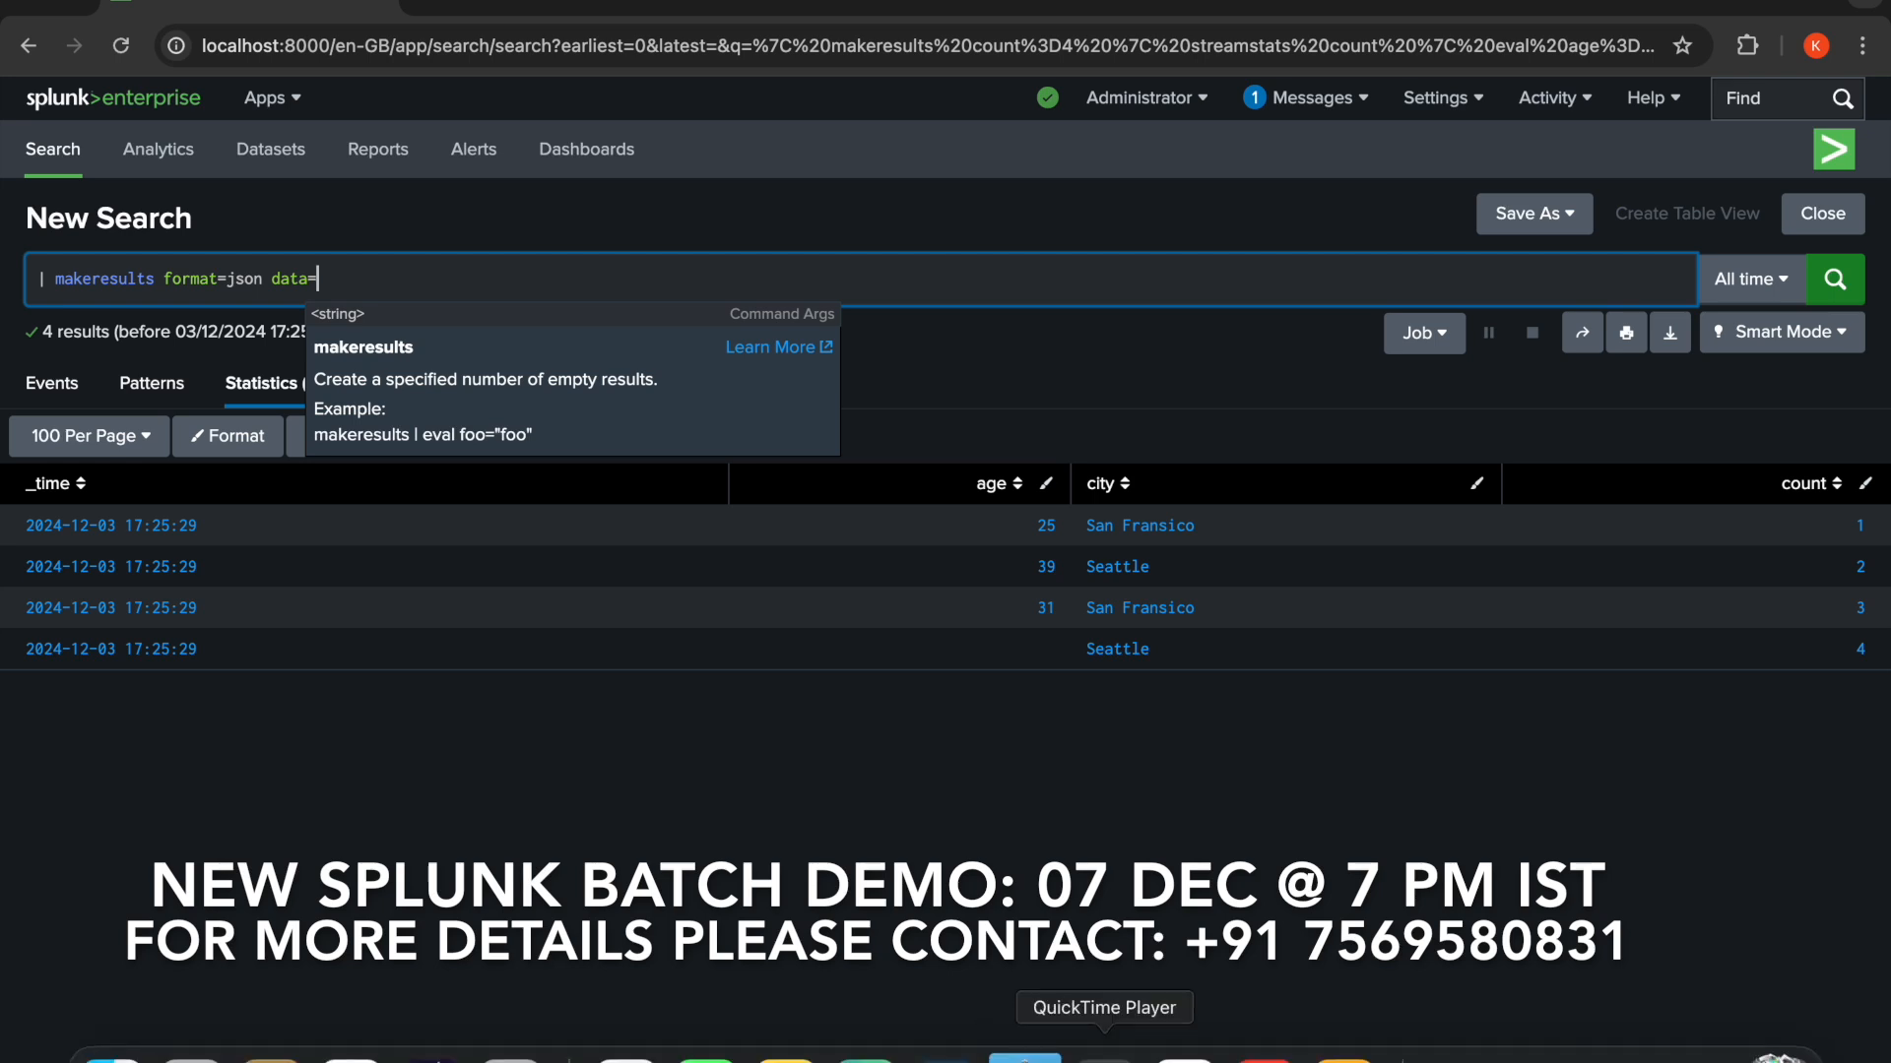
- Switch to the Pages document and copy the JSON array of name and age records
{"action": "left_click", "coordinate": [1343, 1052]}
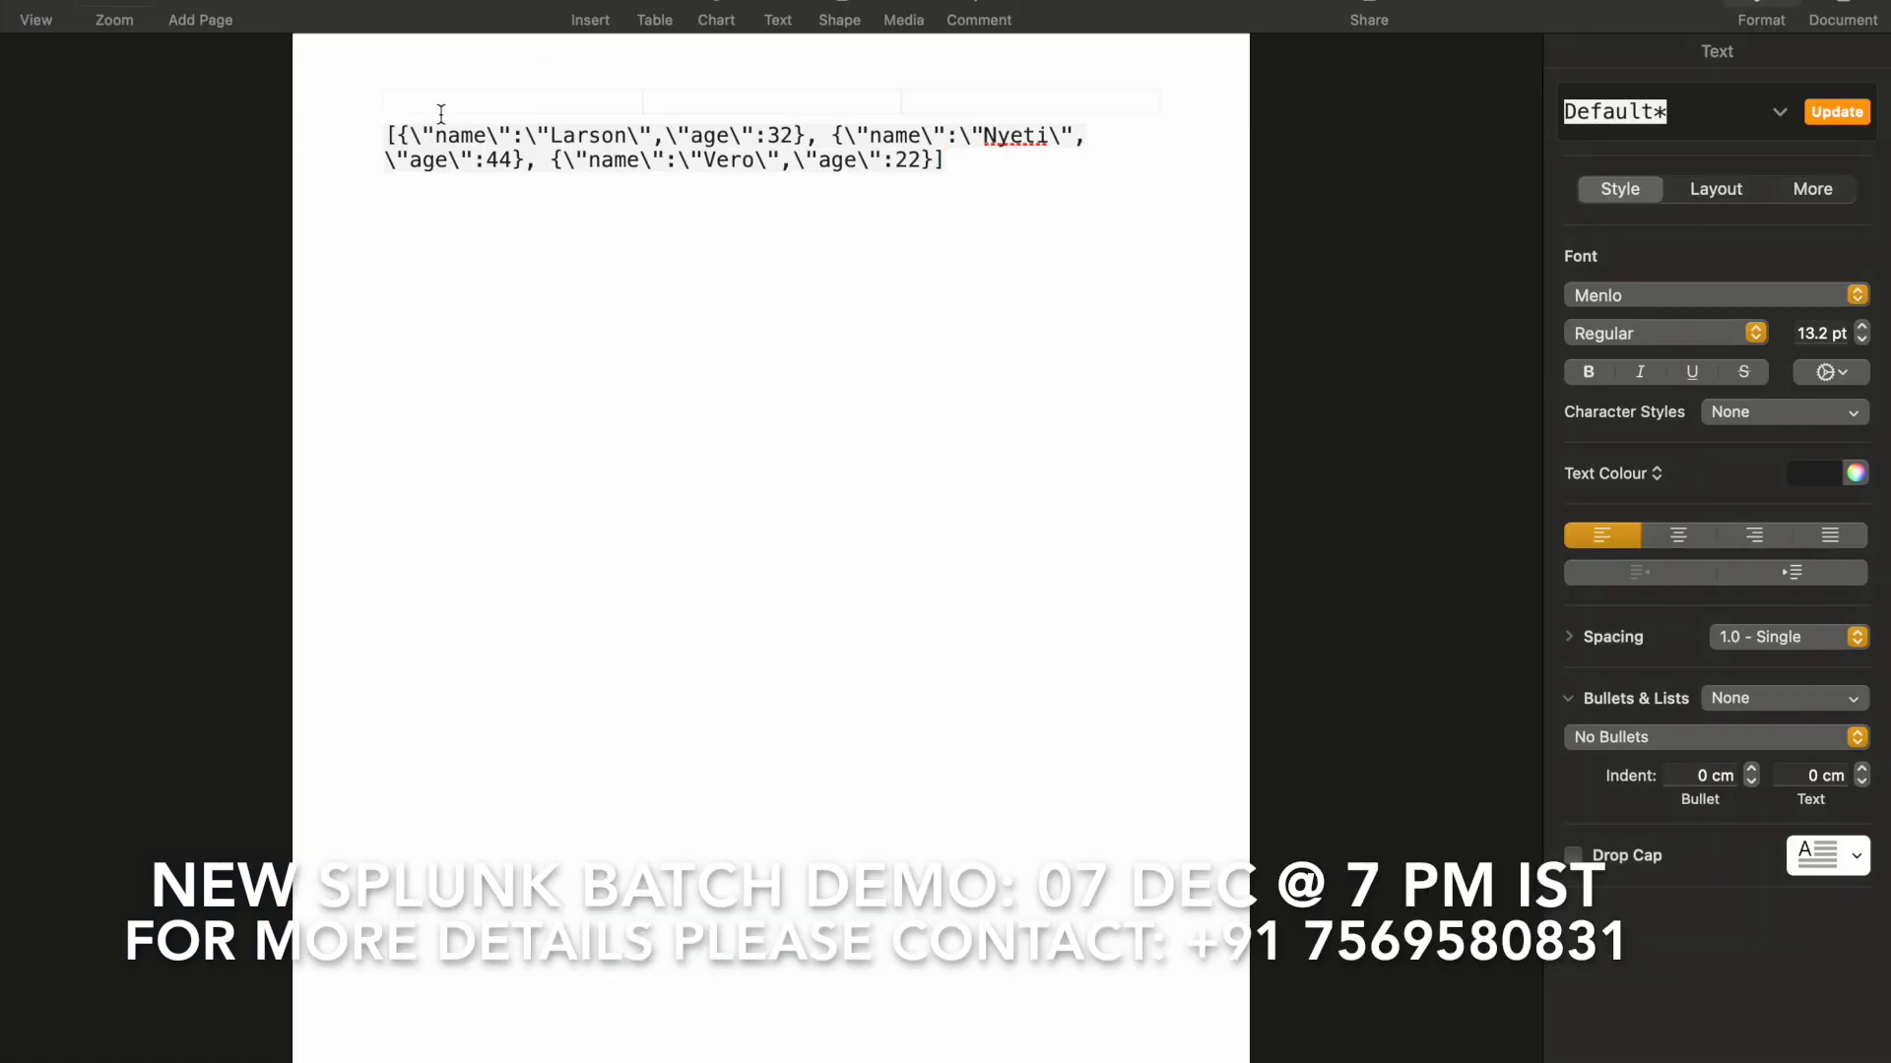
{"action": "triple_click", "coordinate": [388, 133]}
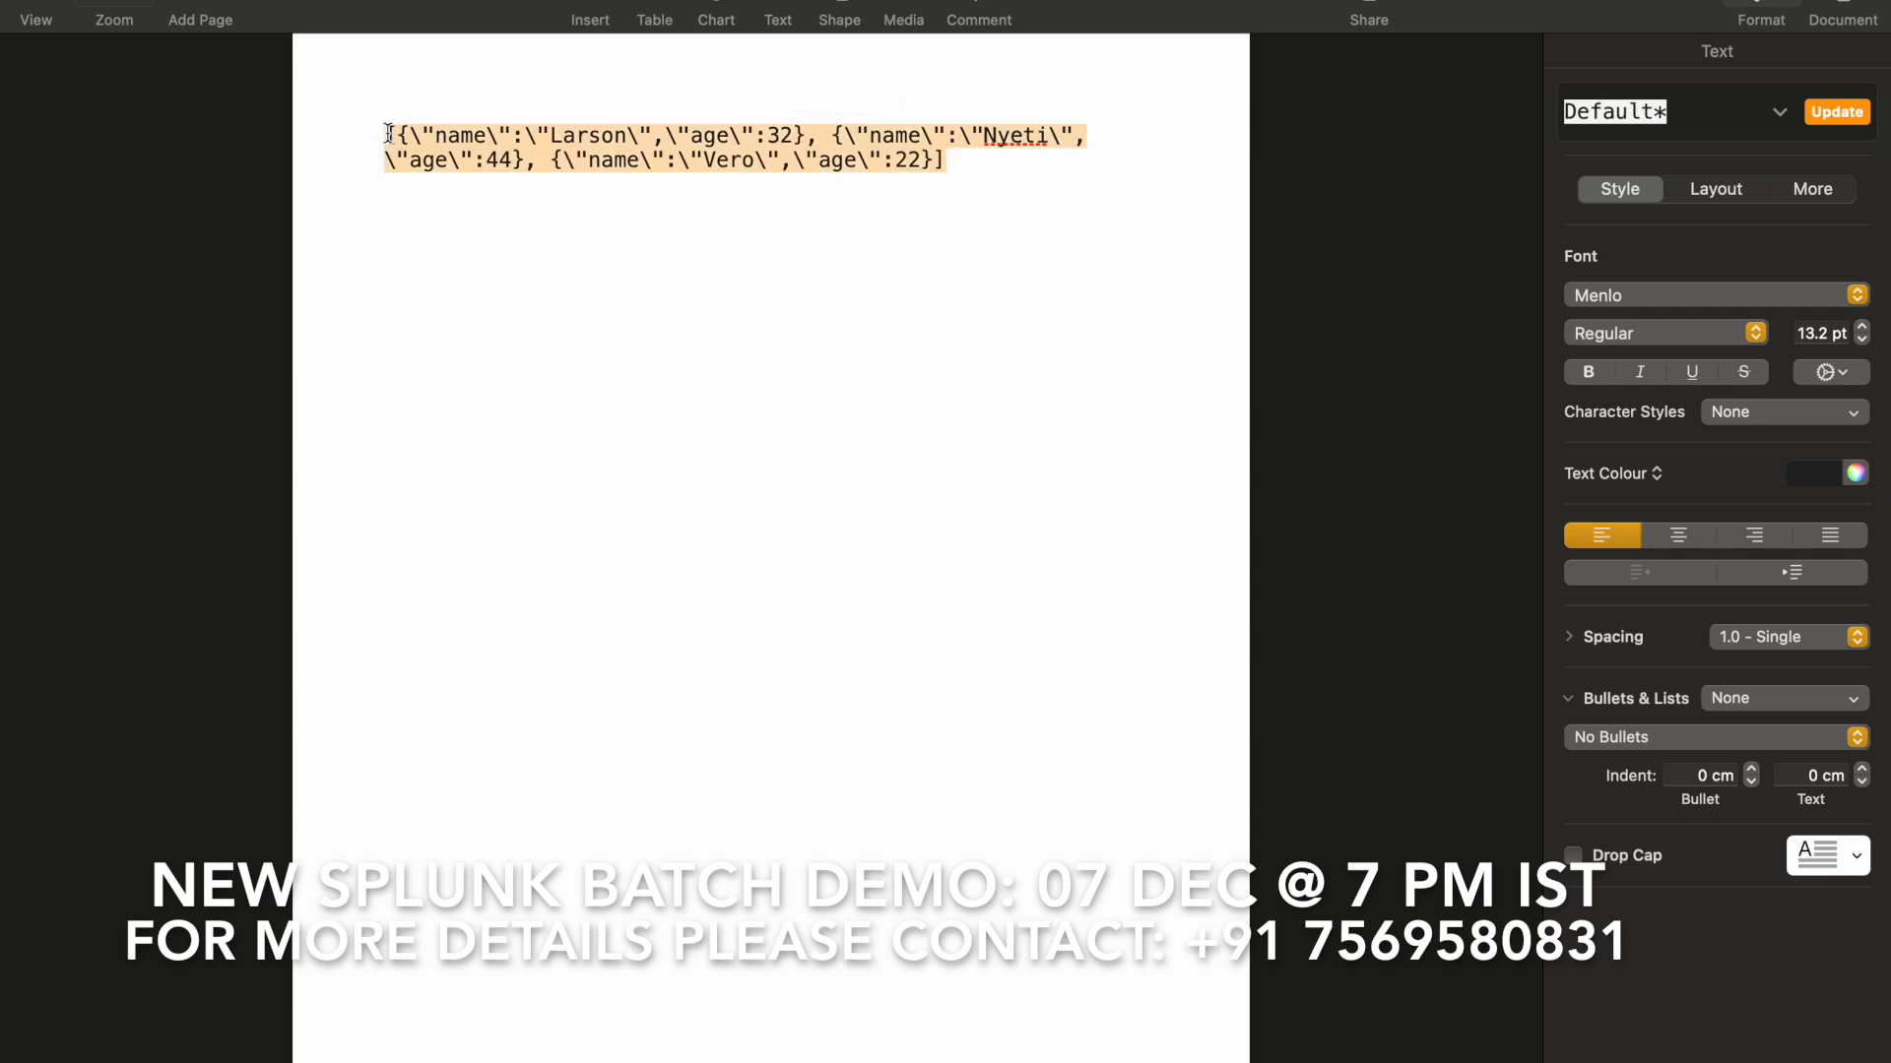
{"action": "key", "text": "super+Tab"}
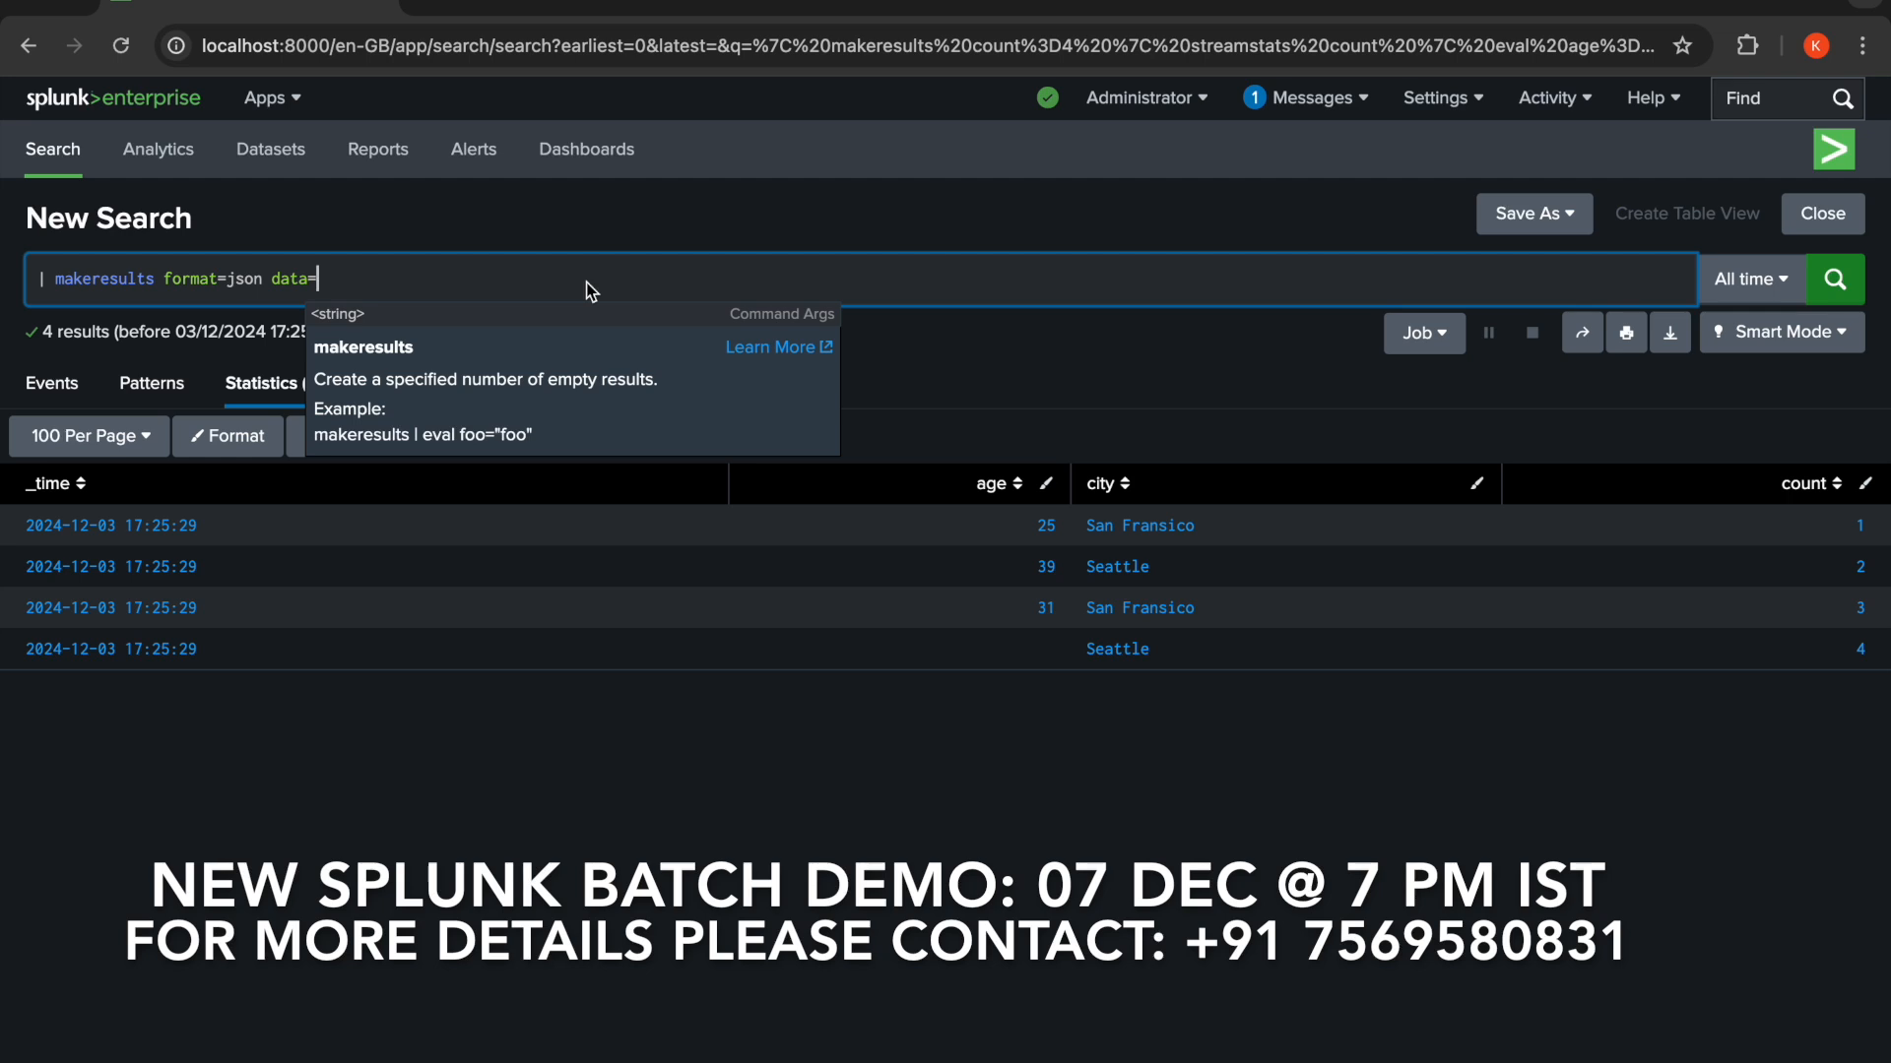
- Paste the JSON array inside double quotes as the data value and run the search
{"action": "type", "text": "\""}
{"action": "type", "text": "[{\\\"name\\\":\\\"Larson\\\",\\\"age\\\":32}, {\\\"name\\\":\\\"Nyeti\\\",\\\"age\\\":44}, {\\\"name\\\":\\\"Vero\\\",\\\"age\\\":22}]"}
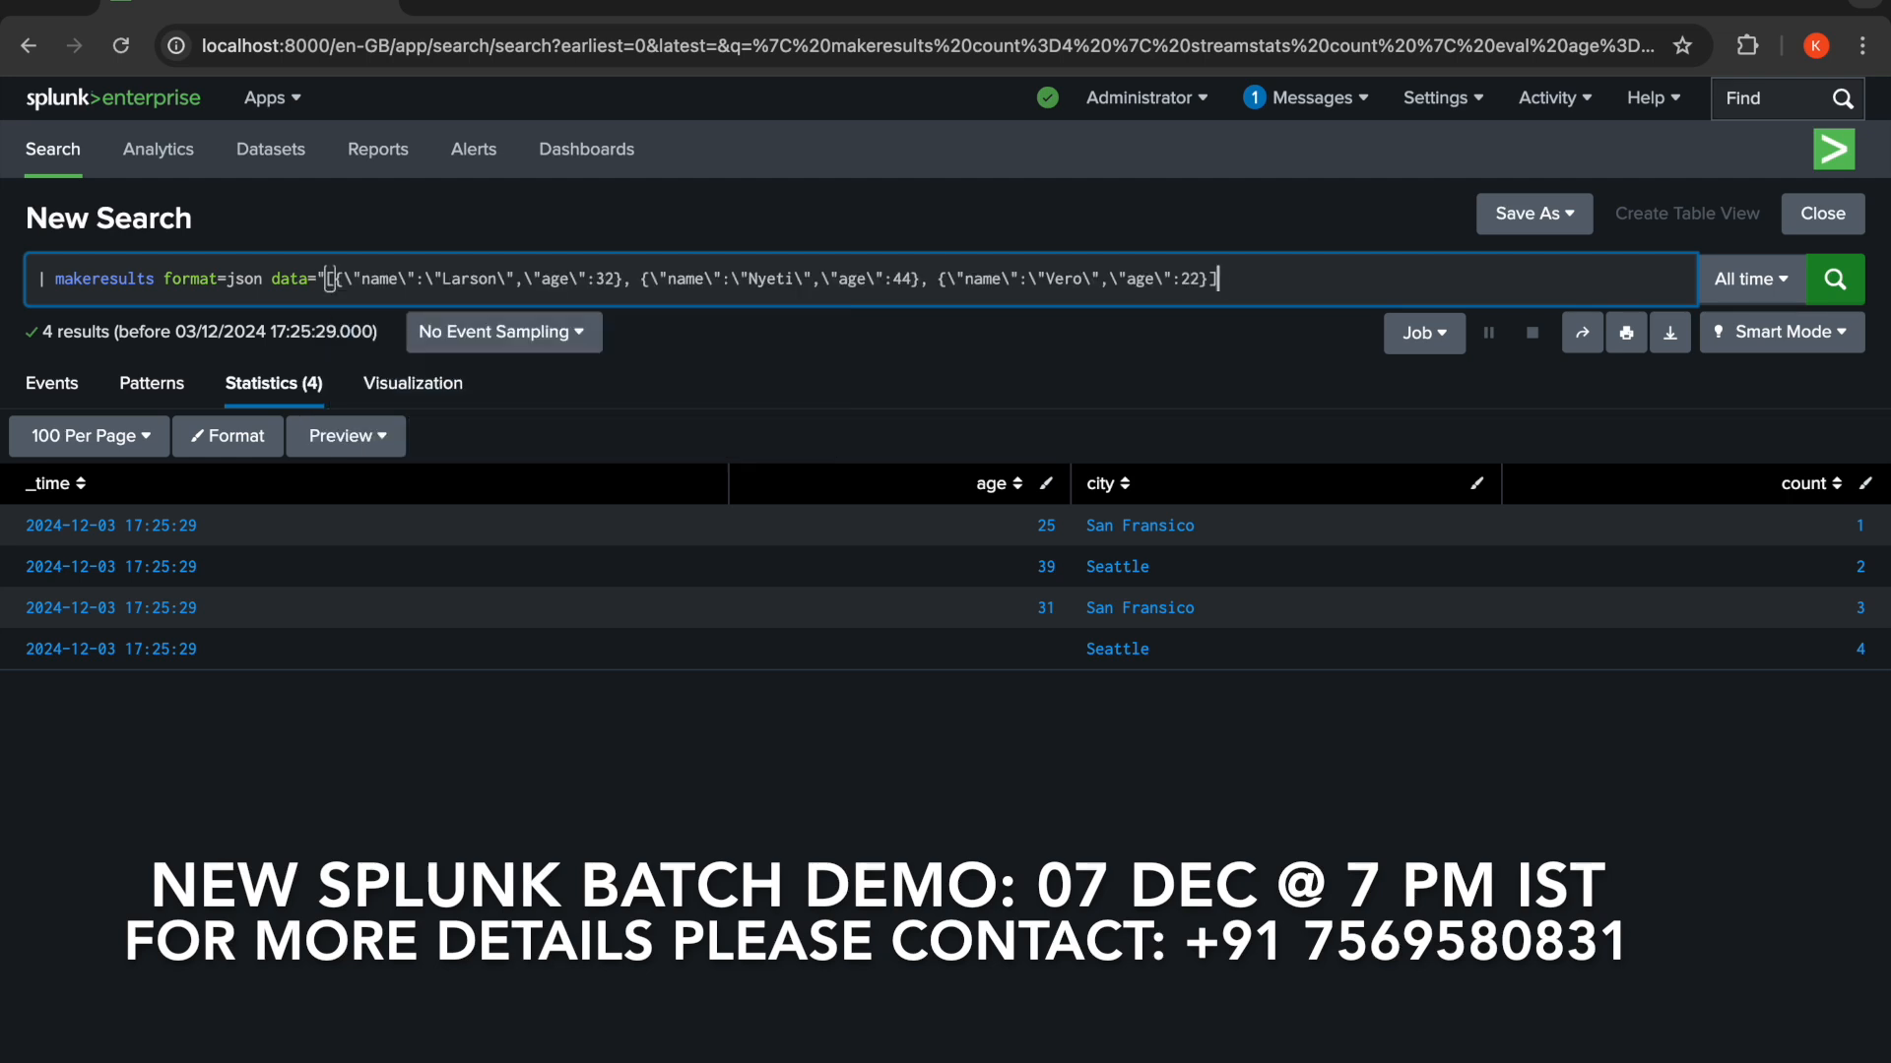
{"action": "type", "text": "\""}
{"action": "left_click", "coordinate": [1832, 285]}
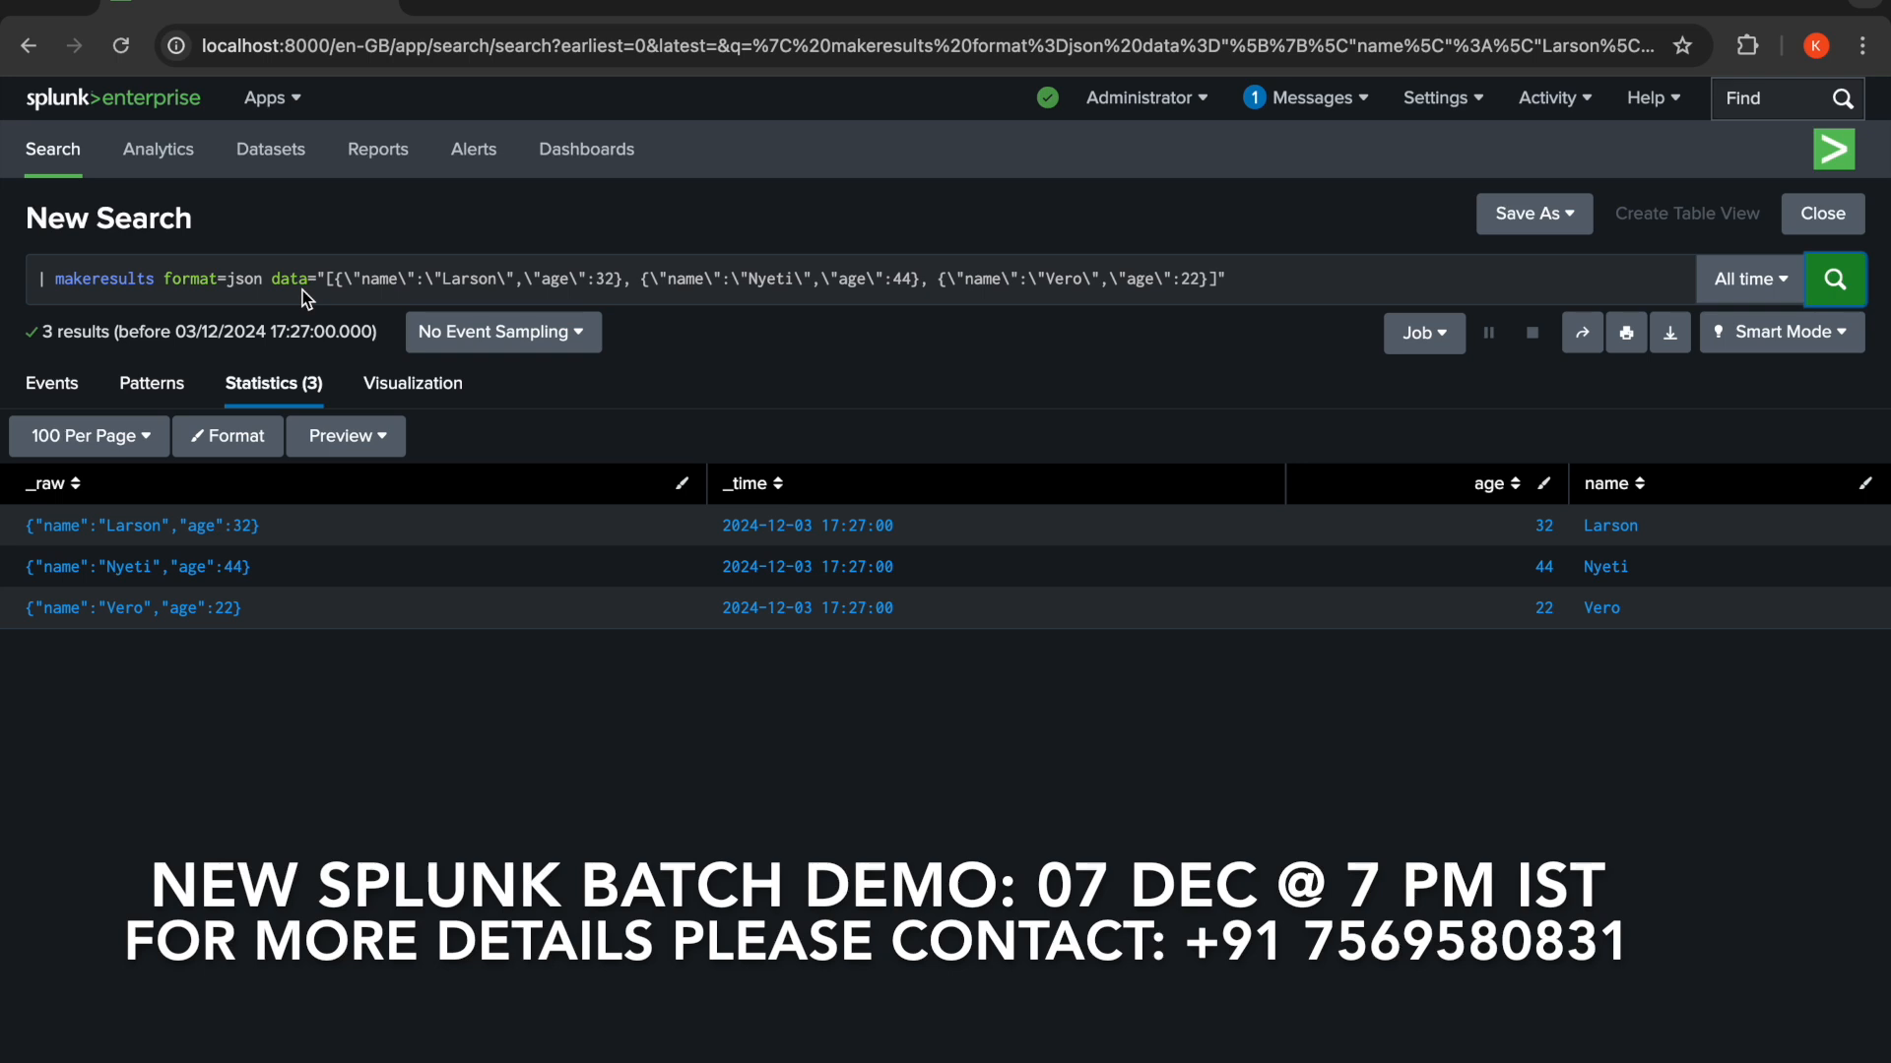
- Change the format from json to csv and clear the JSON content inside the data quotes
{"action": "double_click", "coordinate": [242, 281]}
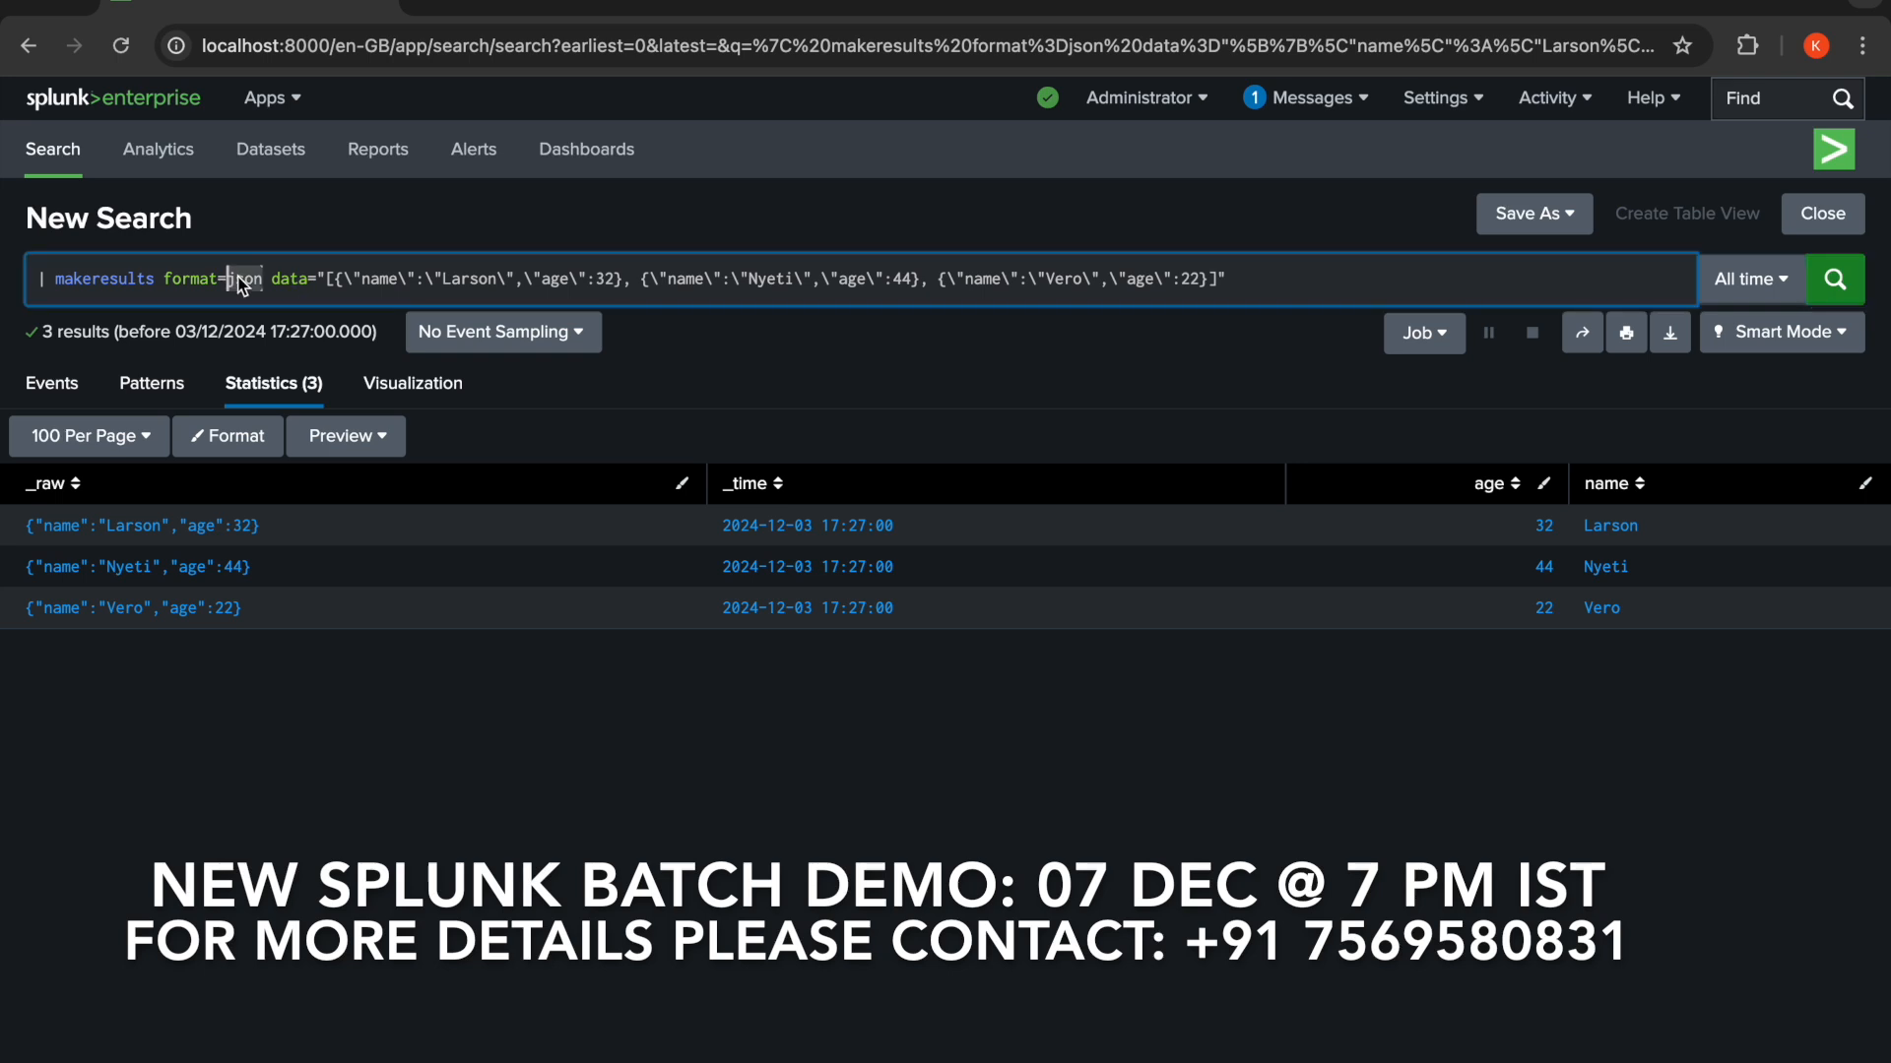
{"action": "type", "text": "csv"}
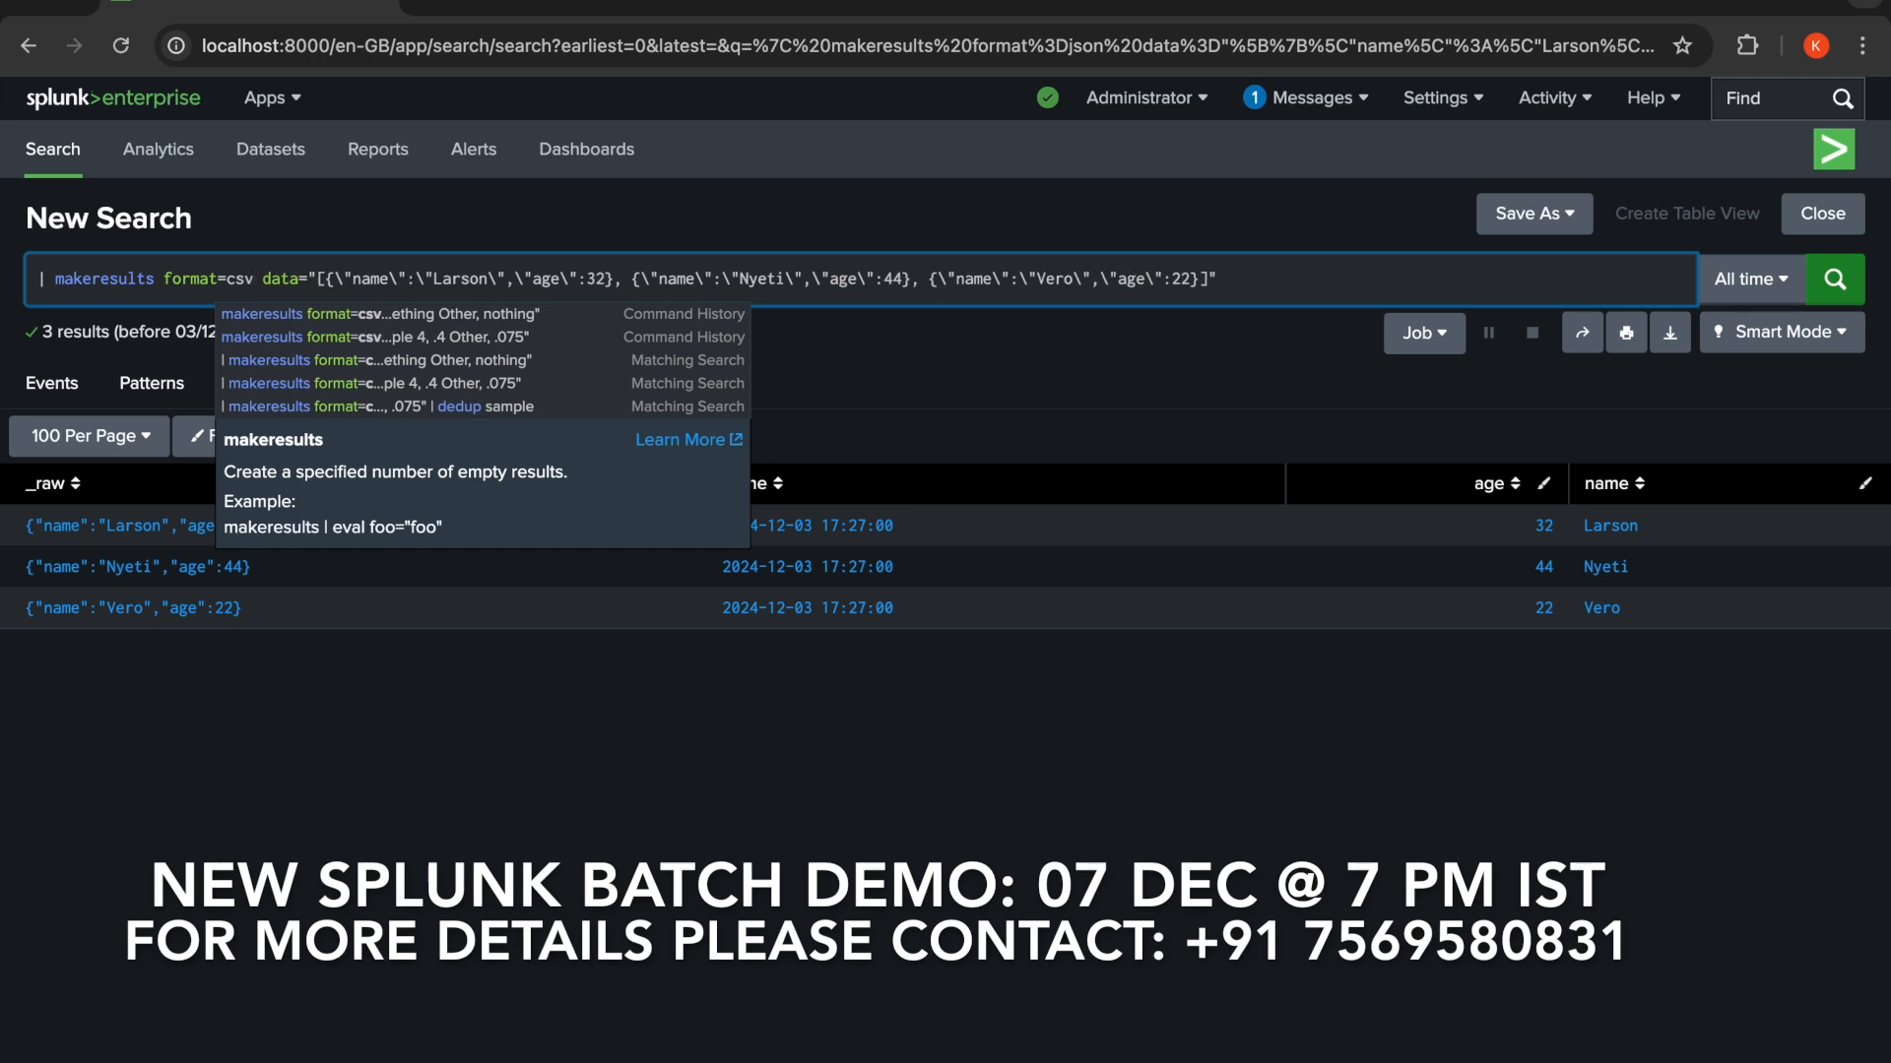
{"action": "left_click", "coordinate": [319, 282]}
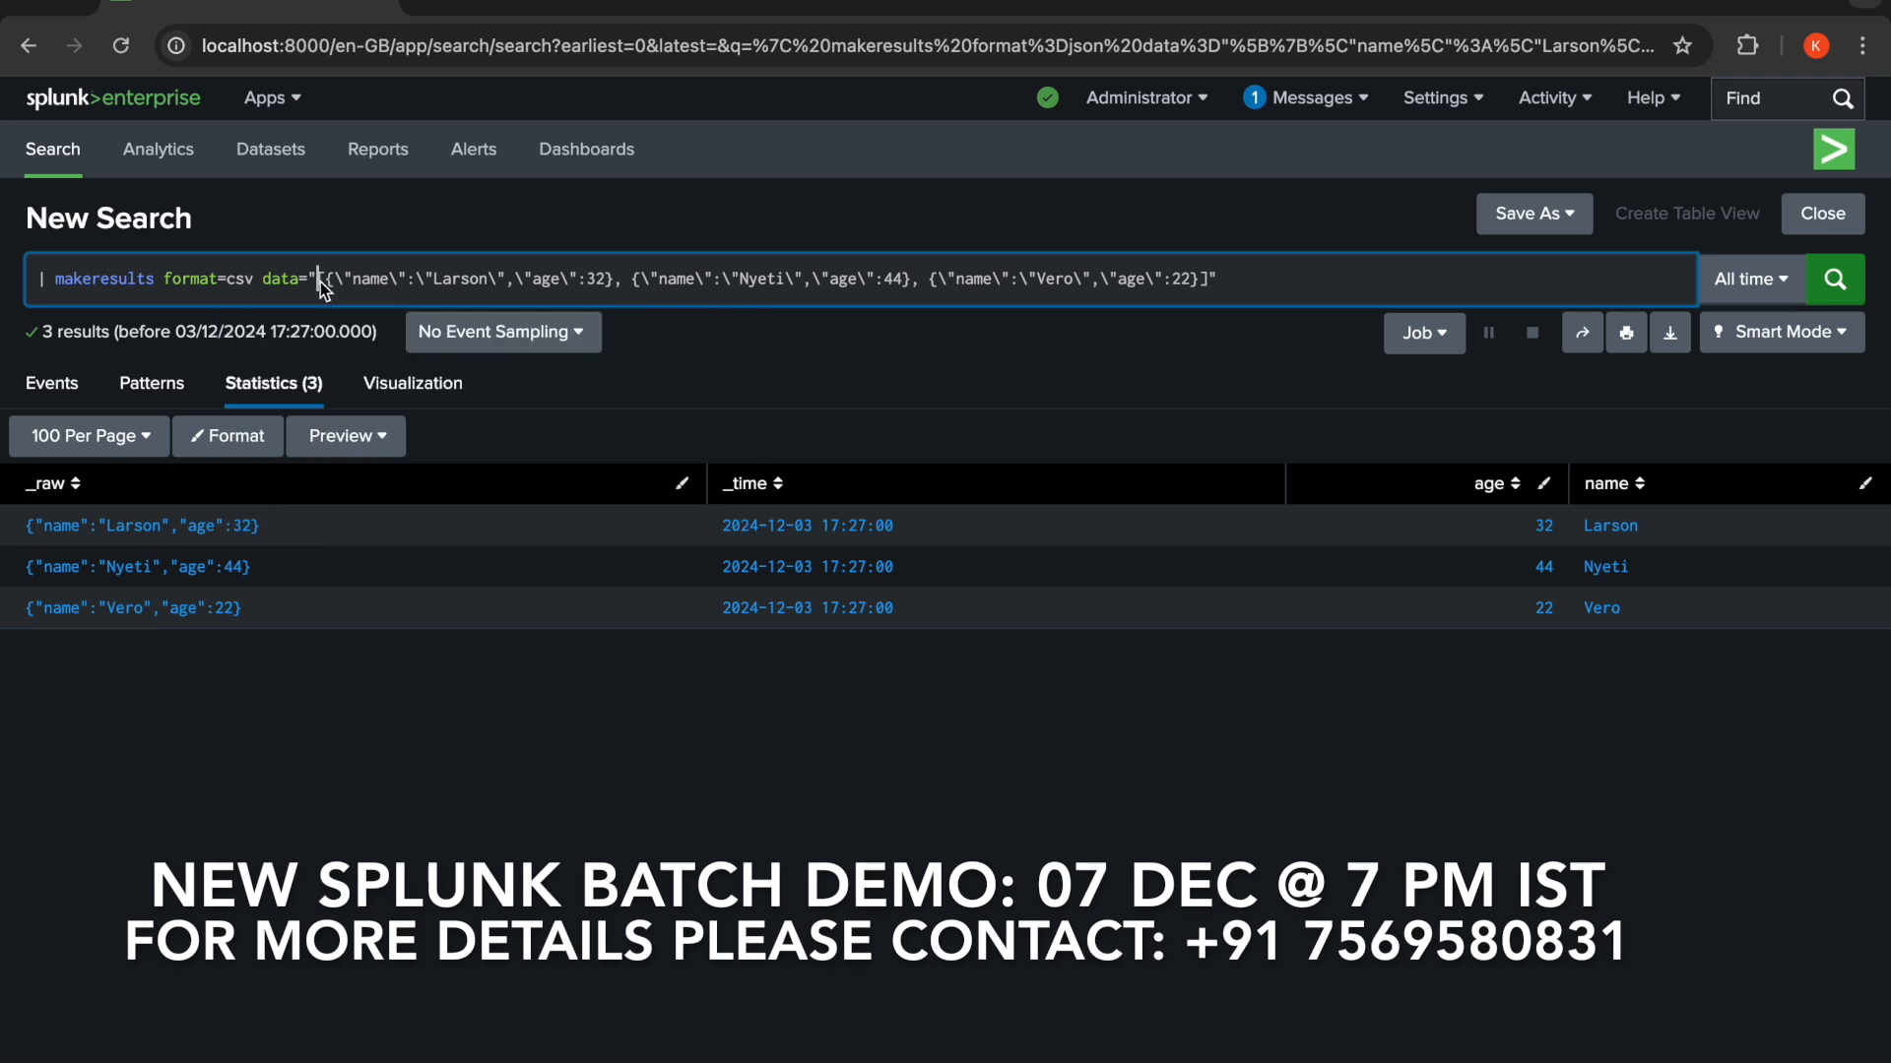
{"action": "left_click", "coordinate": [1209, 281], "text": "shift"}
{"action": "key", "text": "BackSpace"}
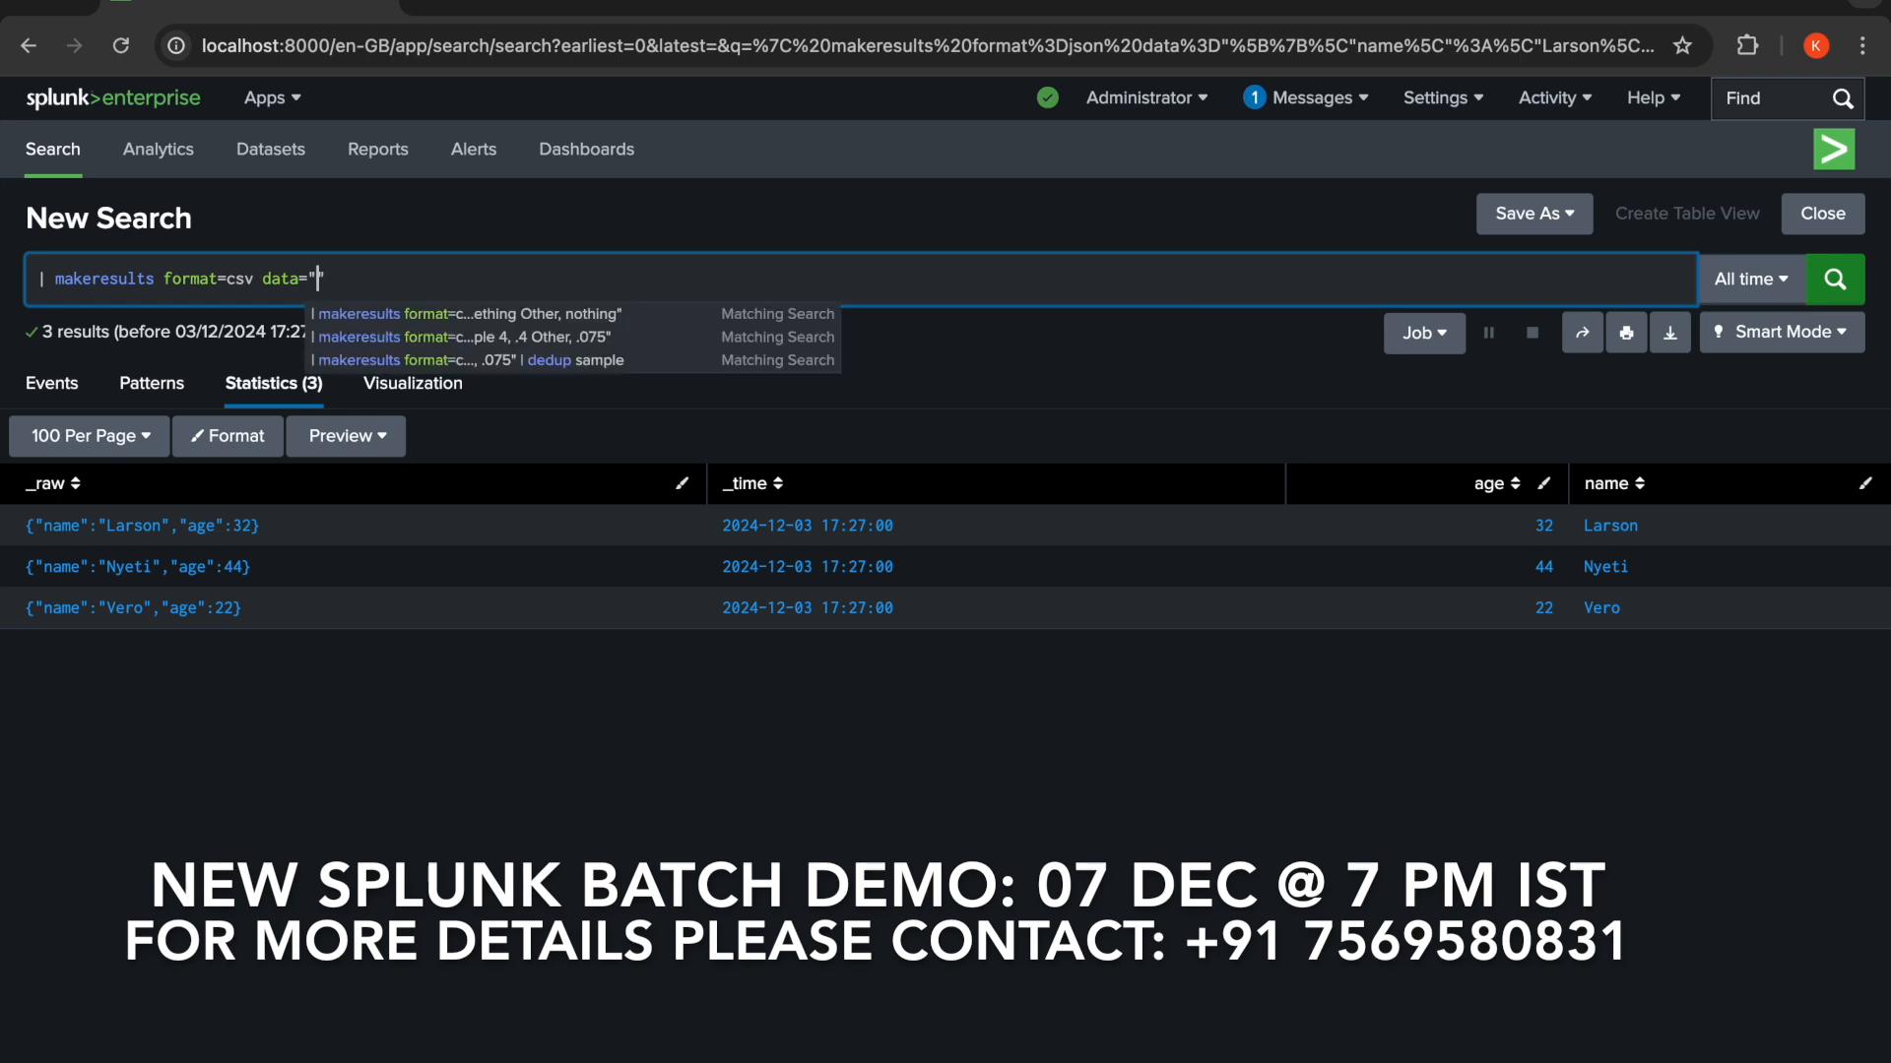
- Enter the CSV header Country,City and a row India,Delhi as the data value, then run the search
{"action": "type", "text": "Countr"}
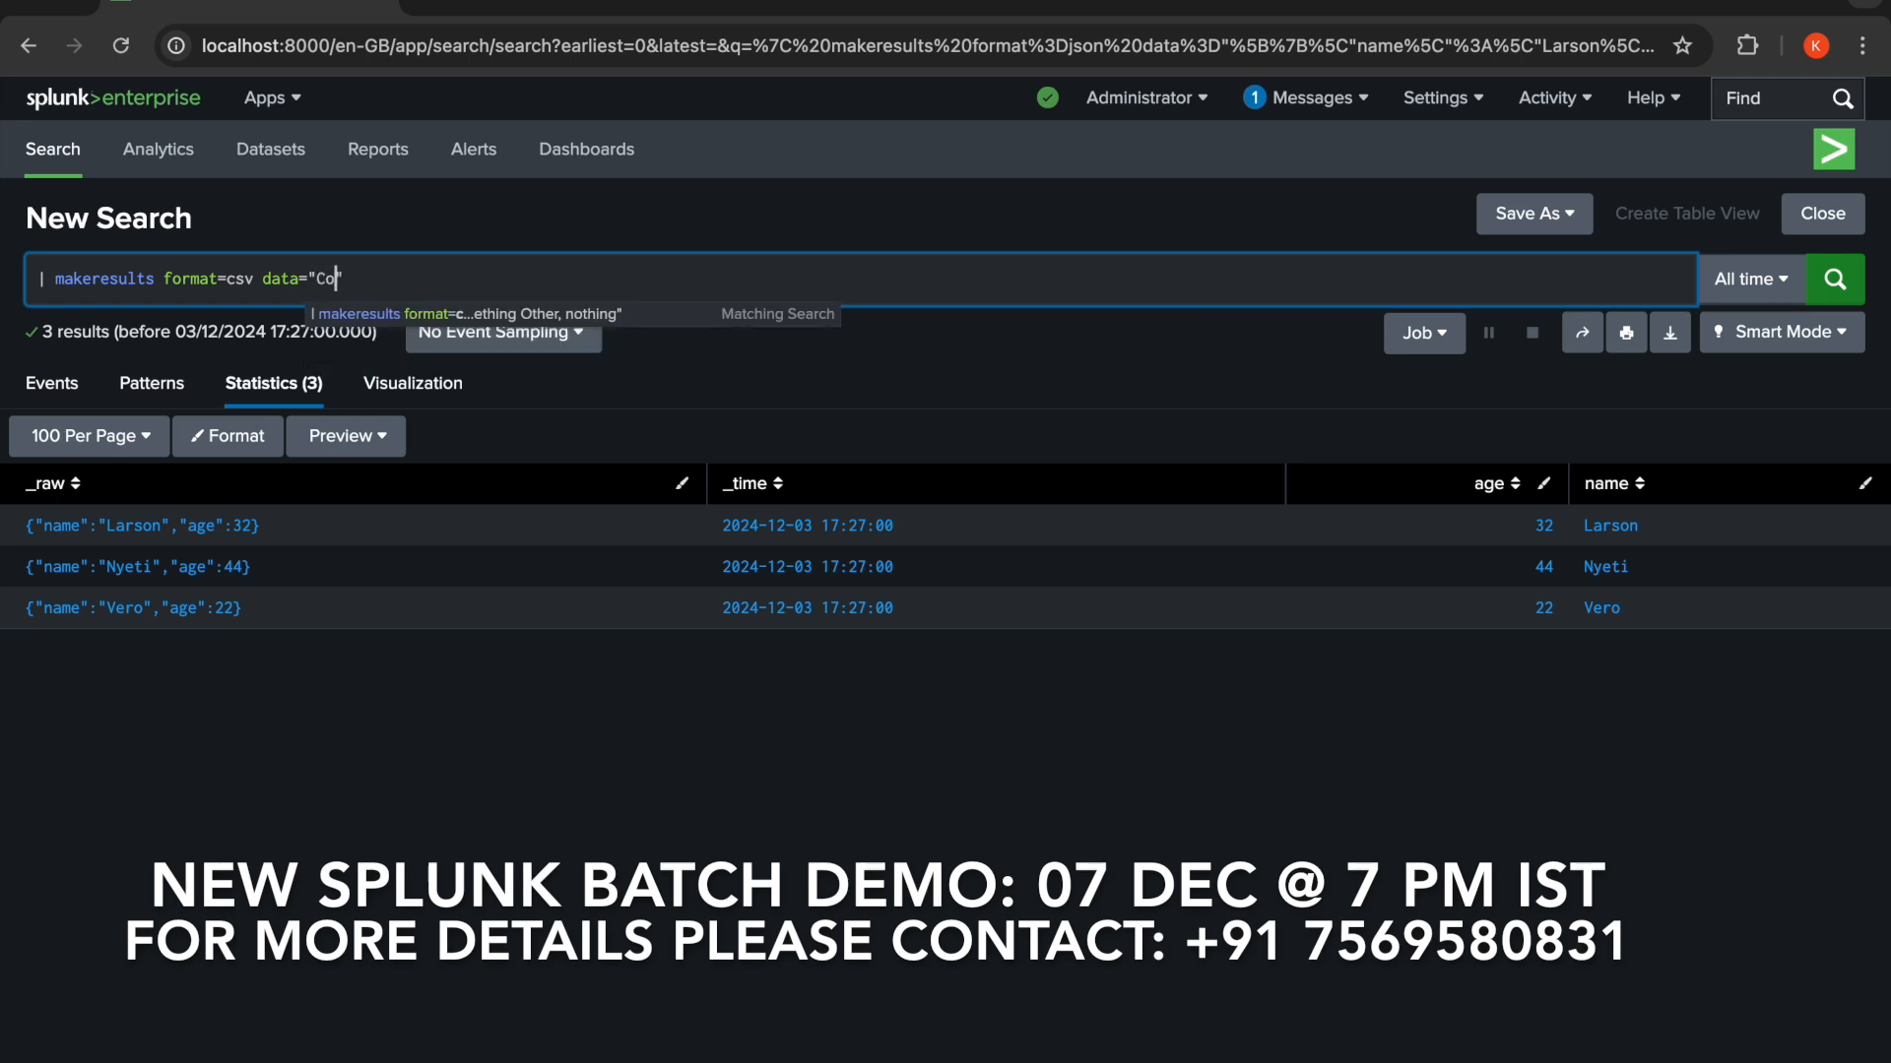
{"action": "type", "text": "y,Cit"}
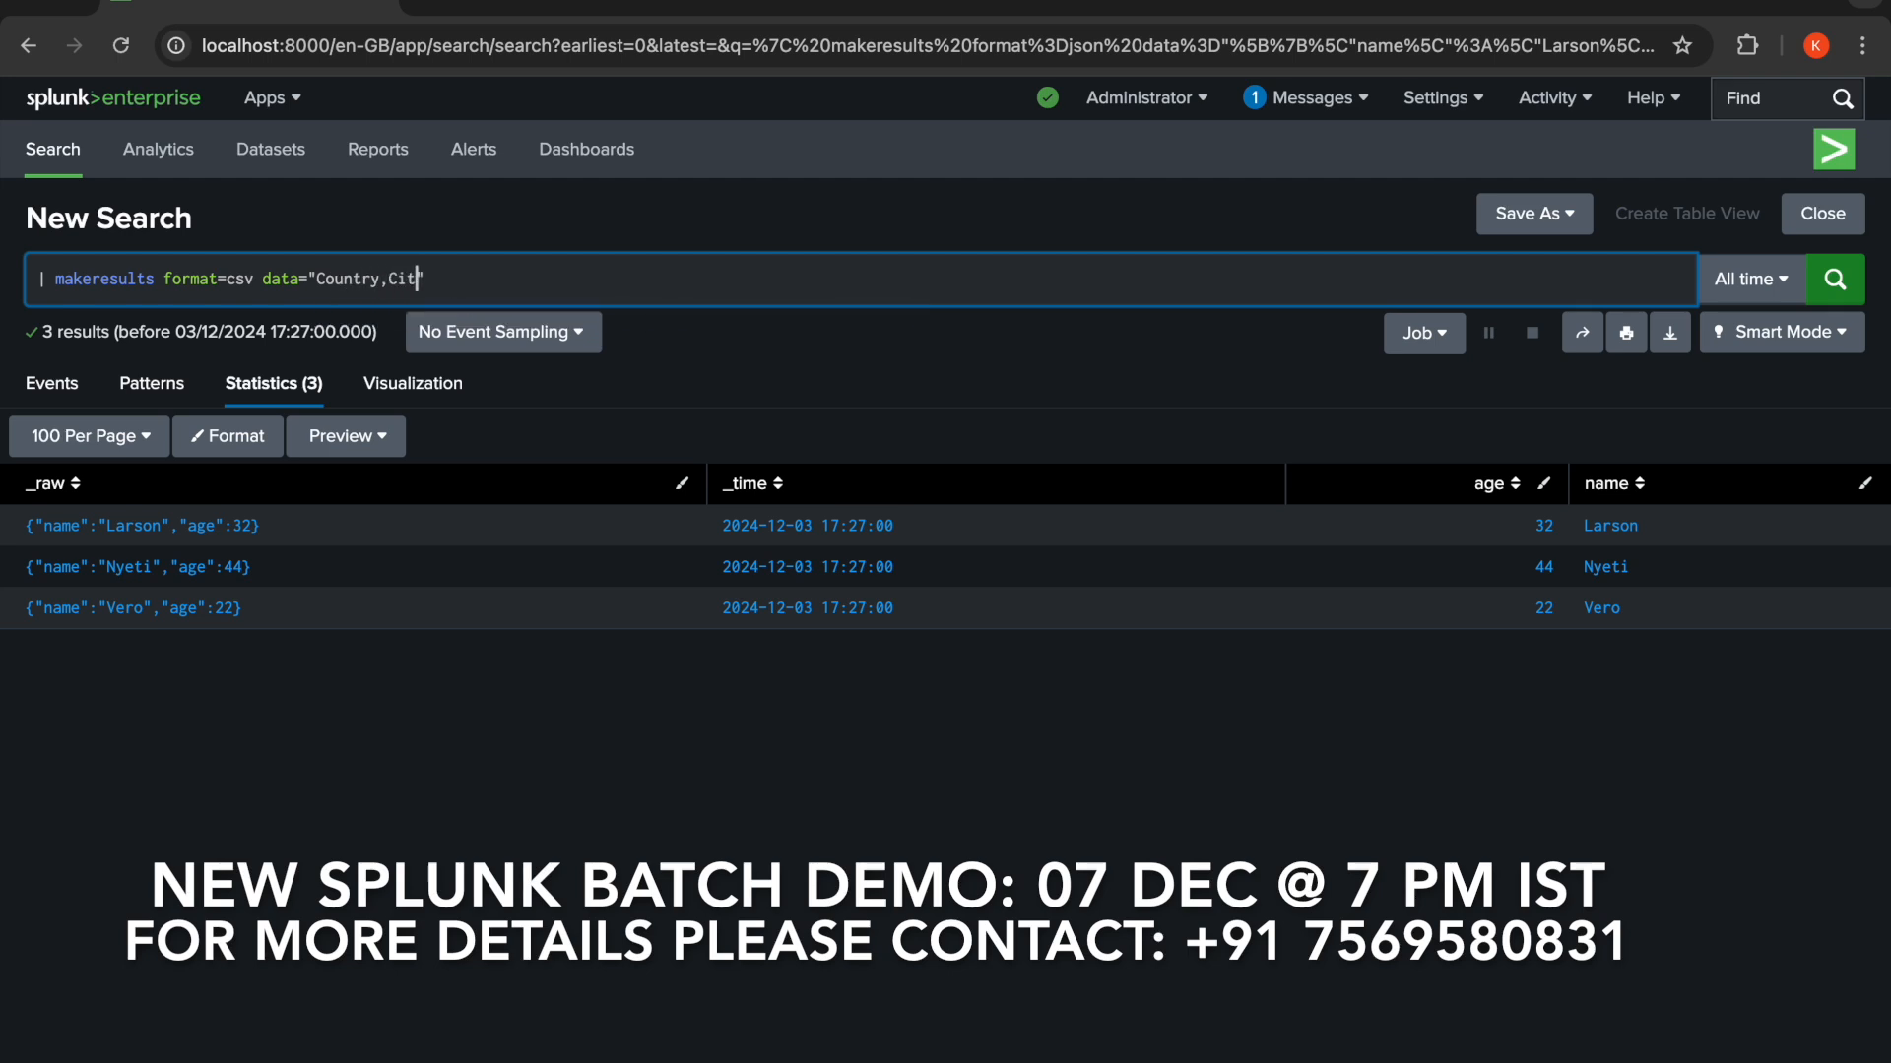
{"action": "type", "text": "y"}
{"action": "key", "text": "shift+Return"}
{"action": "type", "text": "India,"}
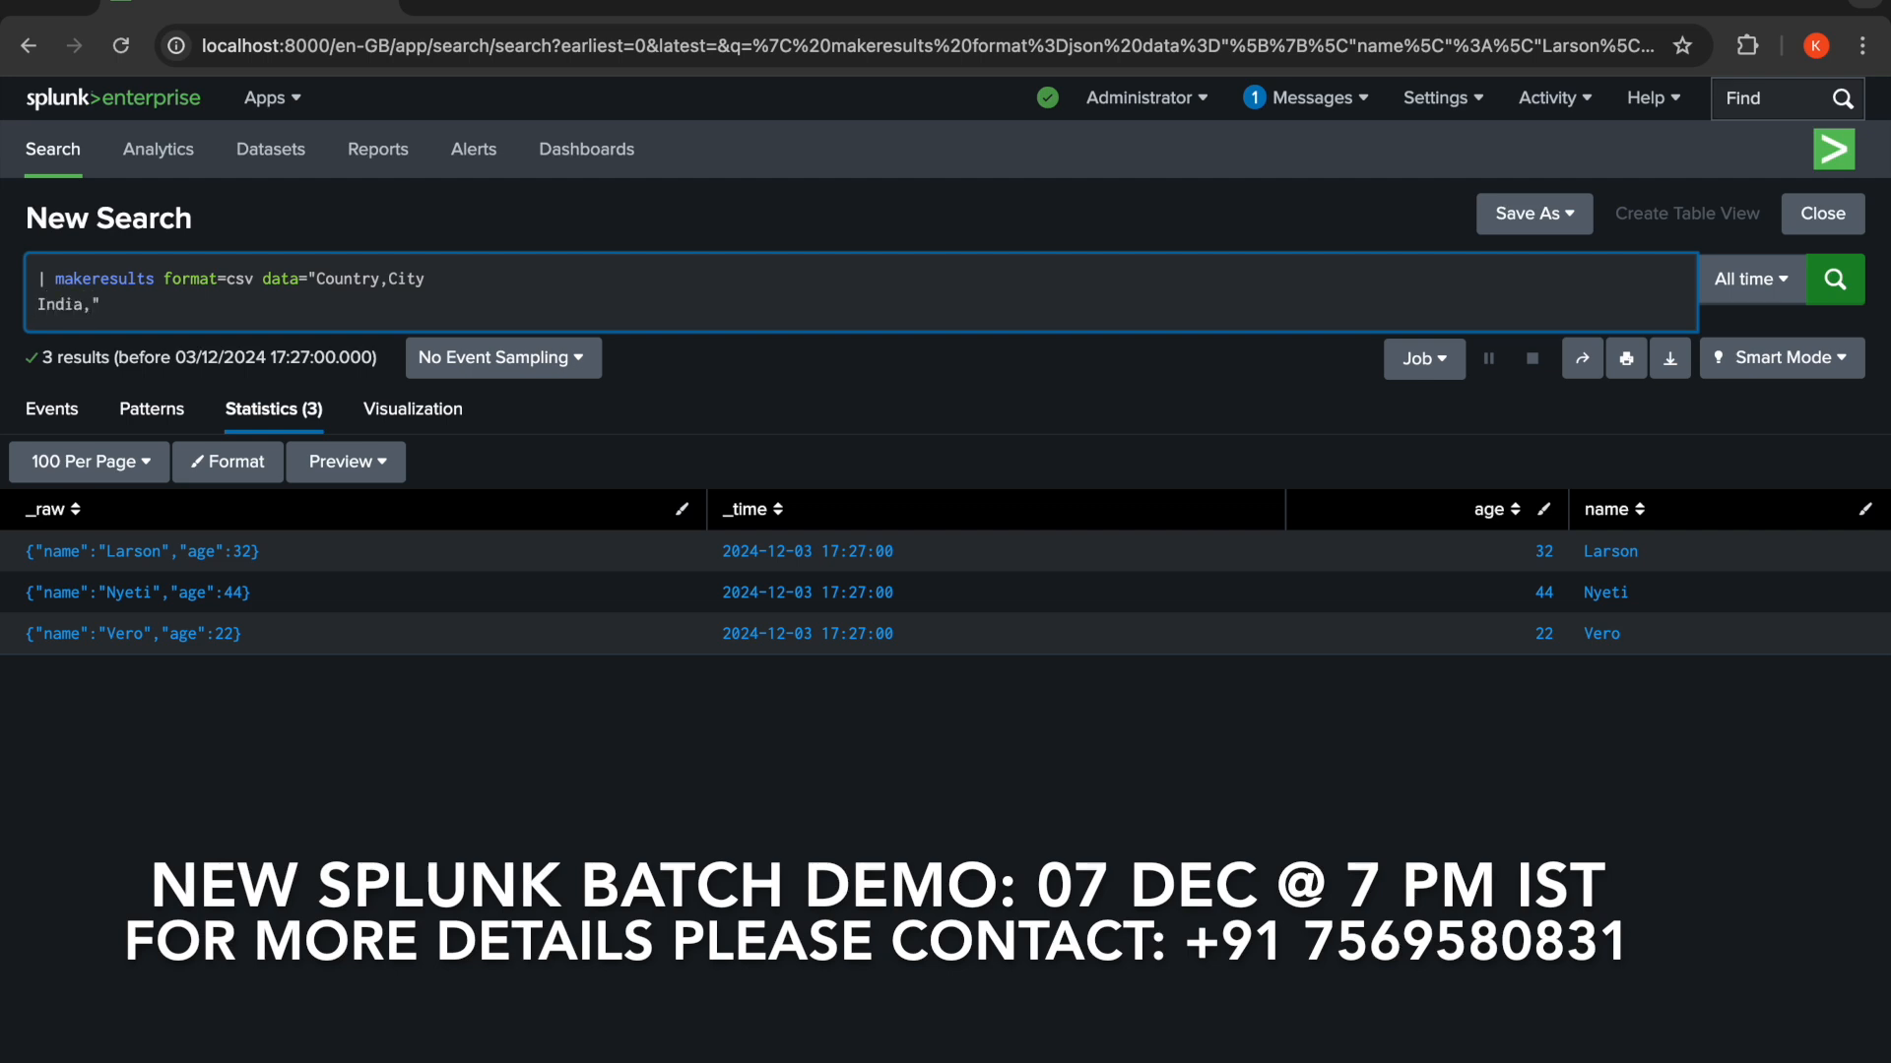
{"action": "type", "text": "Delhi"}
{"action": "key", "text": "Return"}
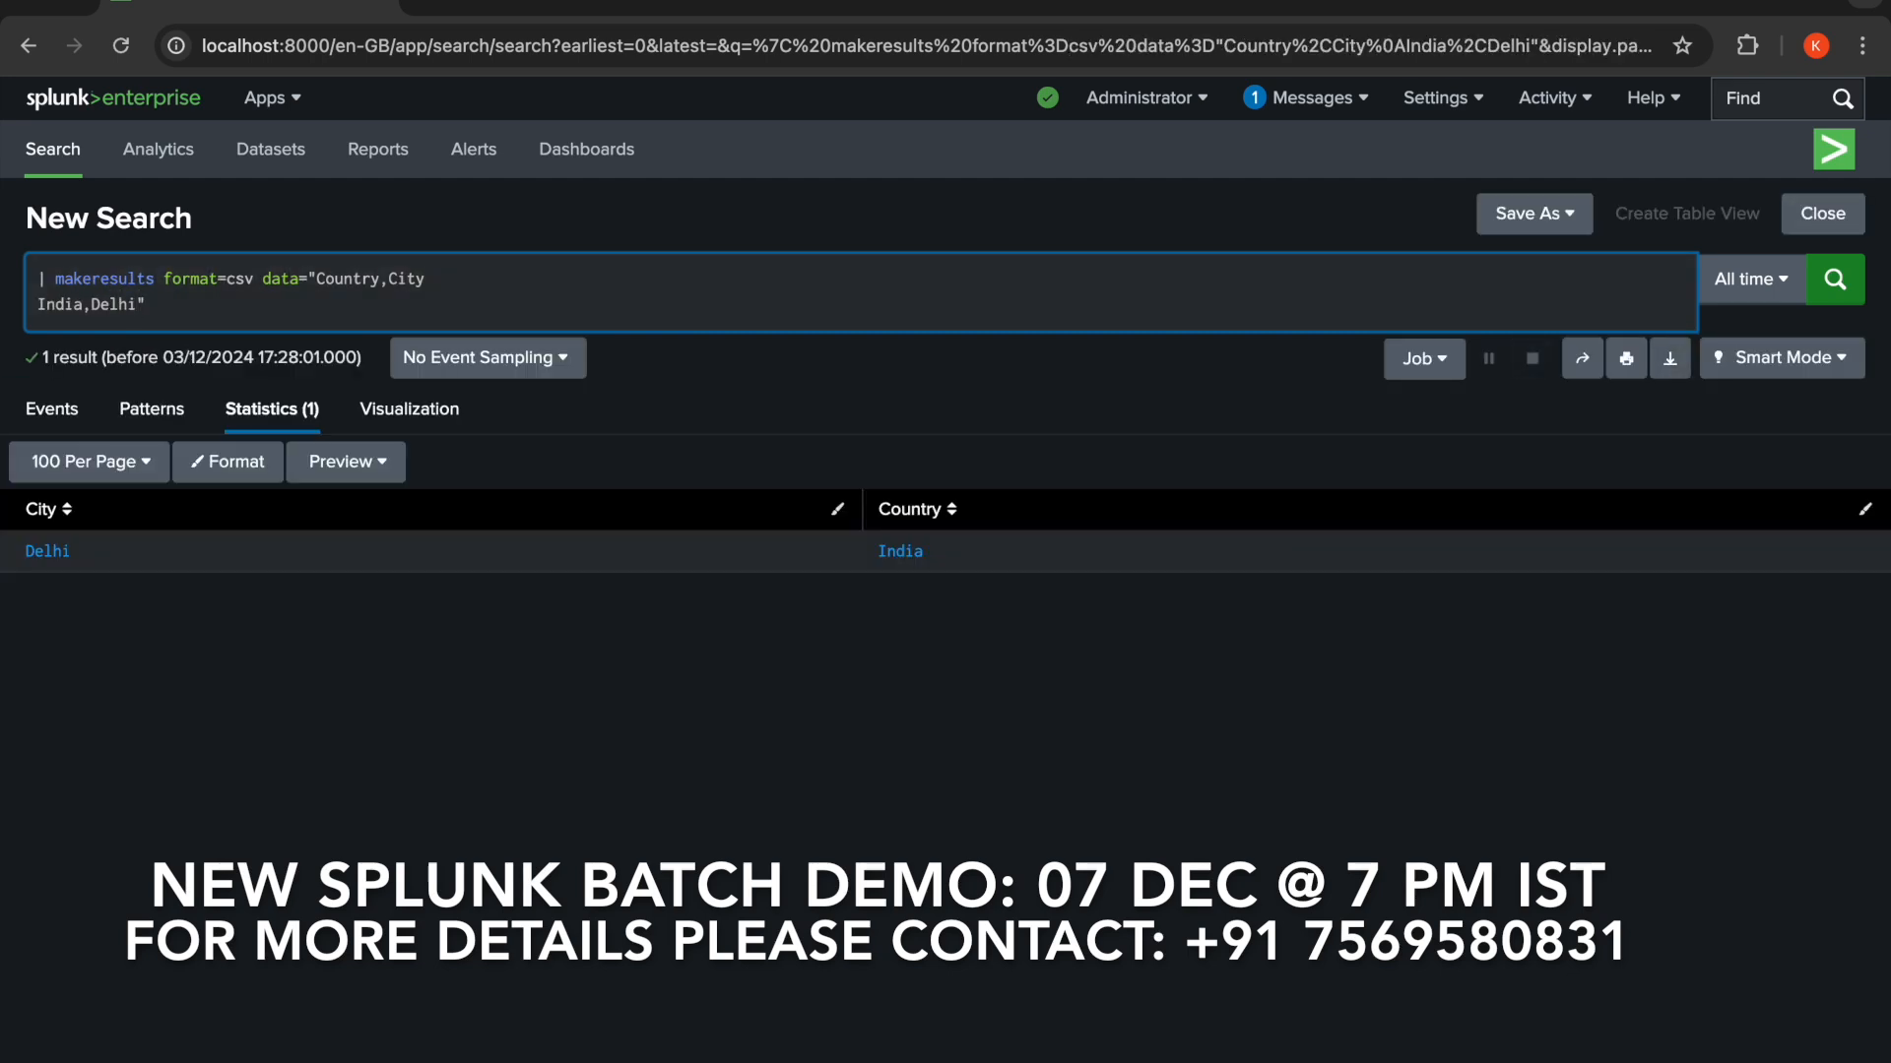
- Add CSV rows United Kingdom,London, Germany,Berlin and Russia,Moscow to the data value and run the search
{"action": "key", "text": "shift+Return"}
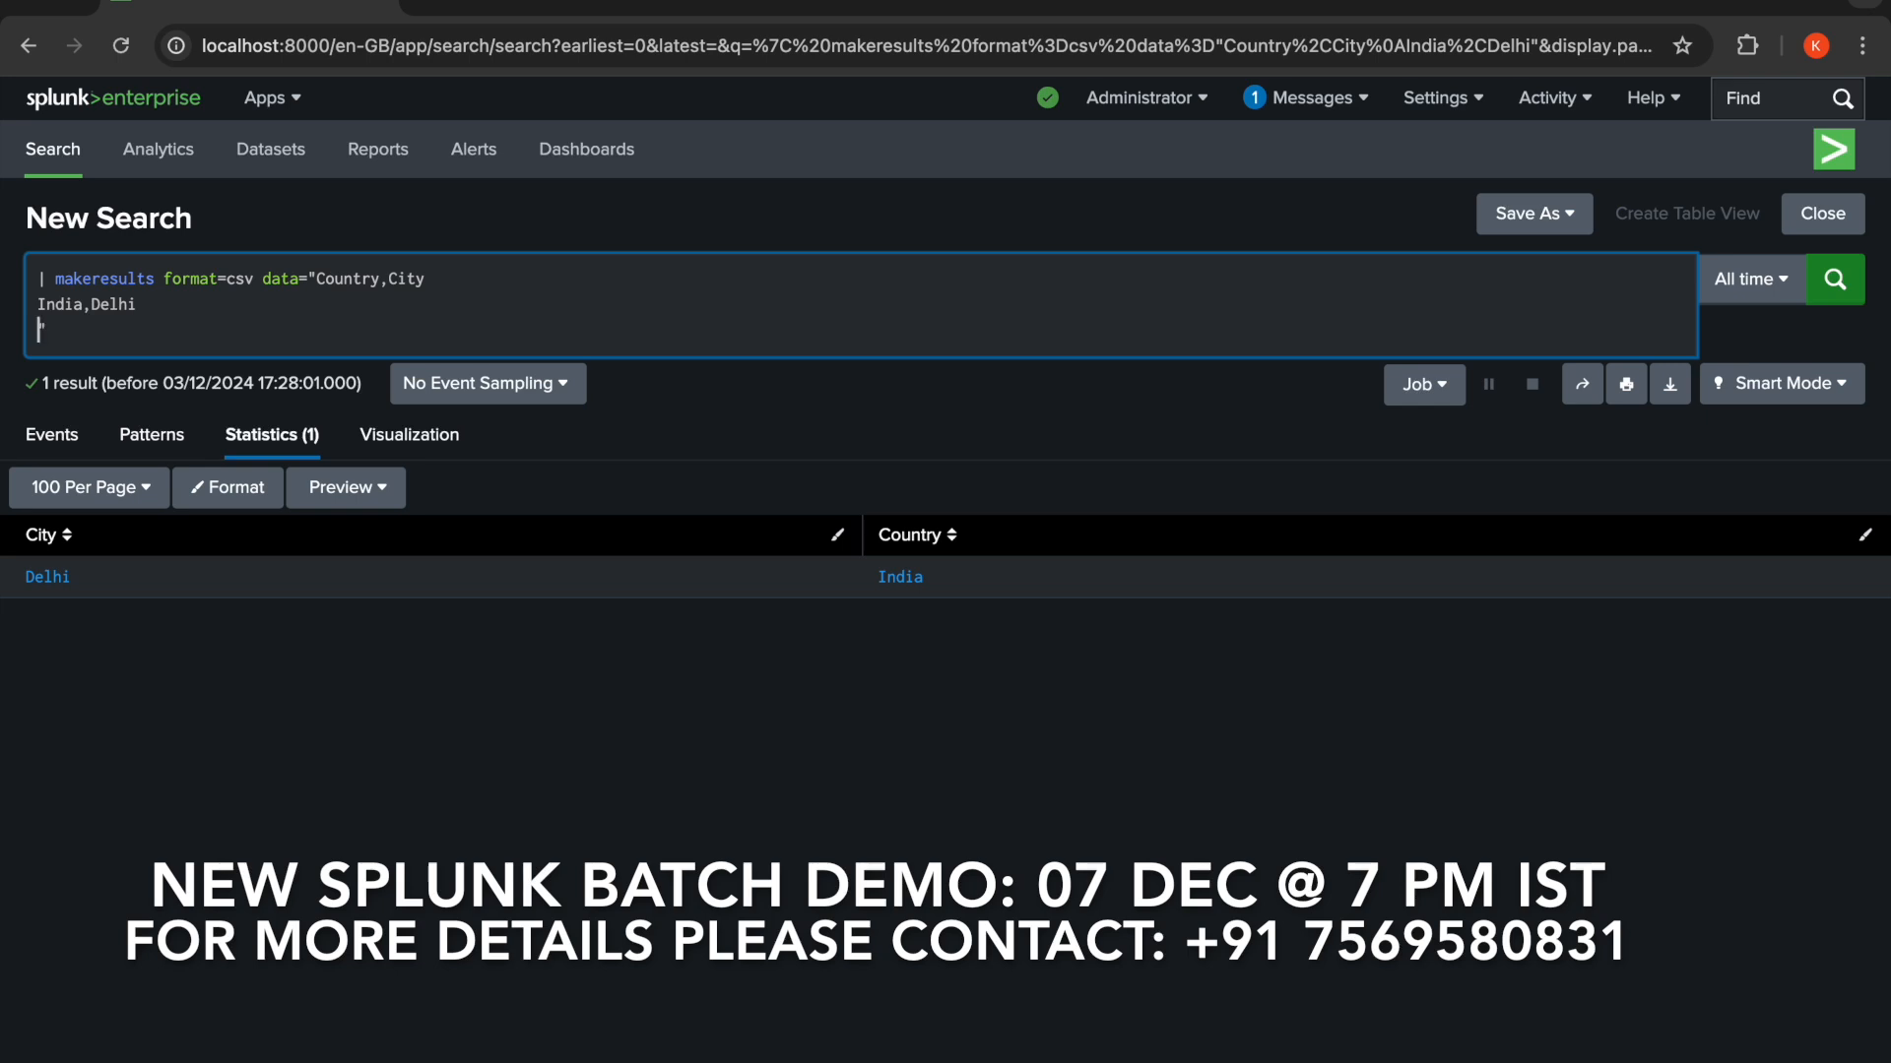
{"action": "type", "text": "United Kingdom,London"}
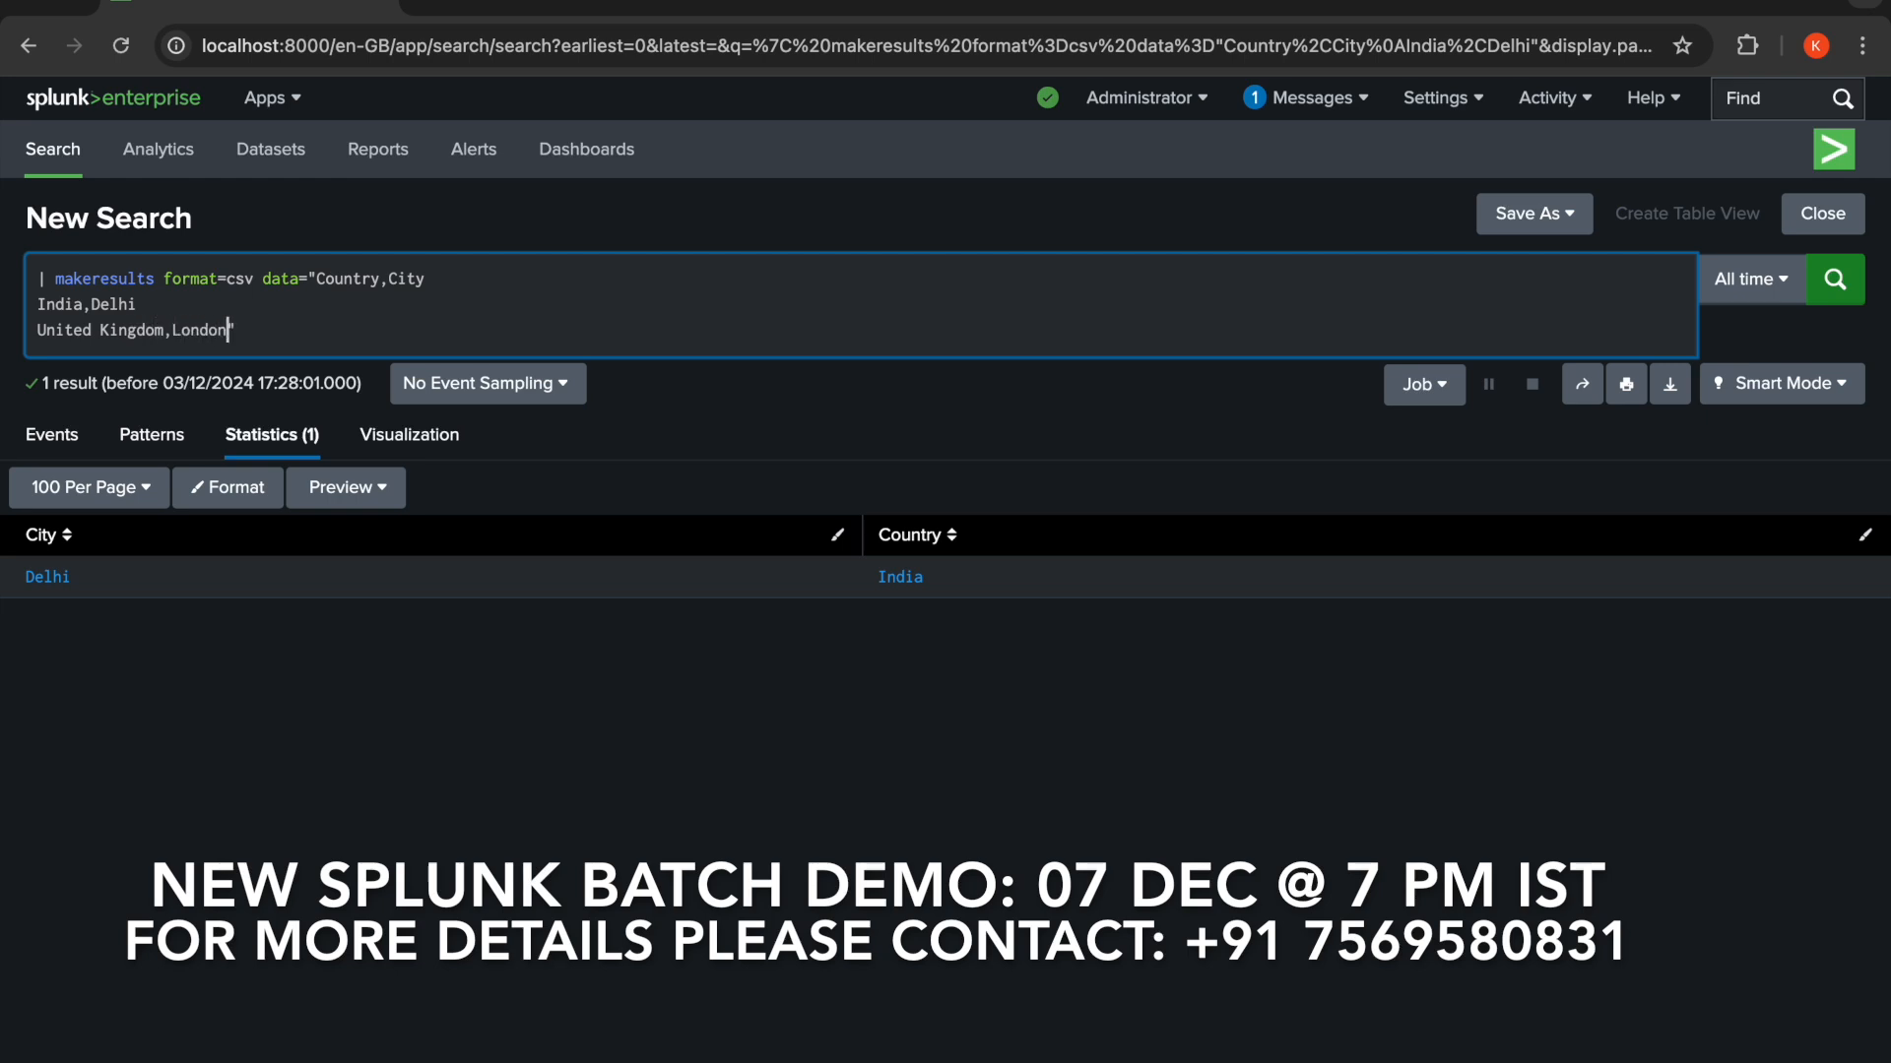
{"action": "key", "text": "shift+Return"}
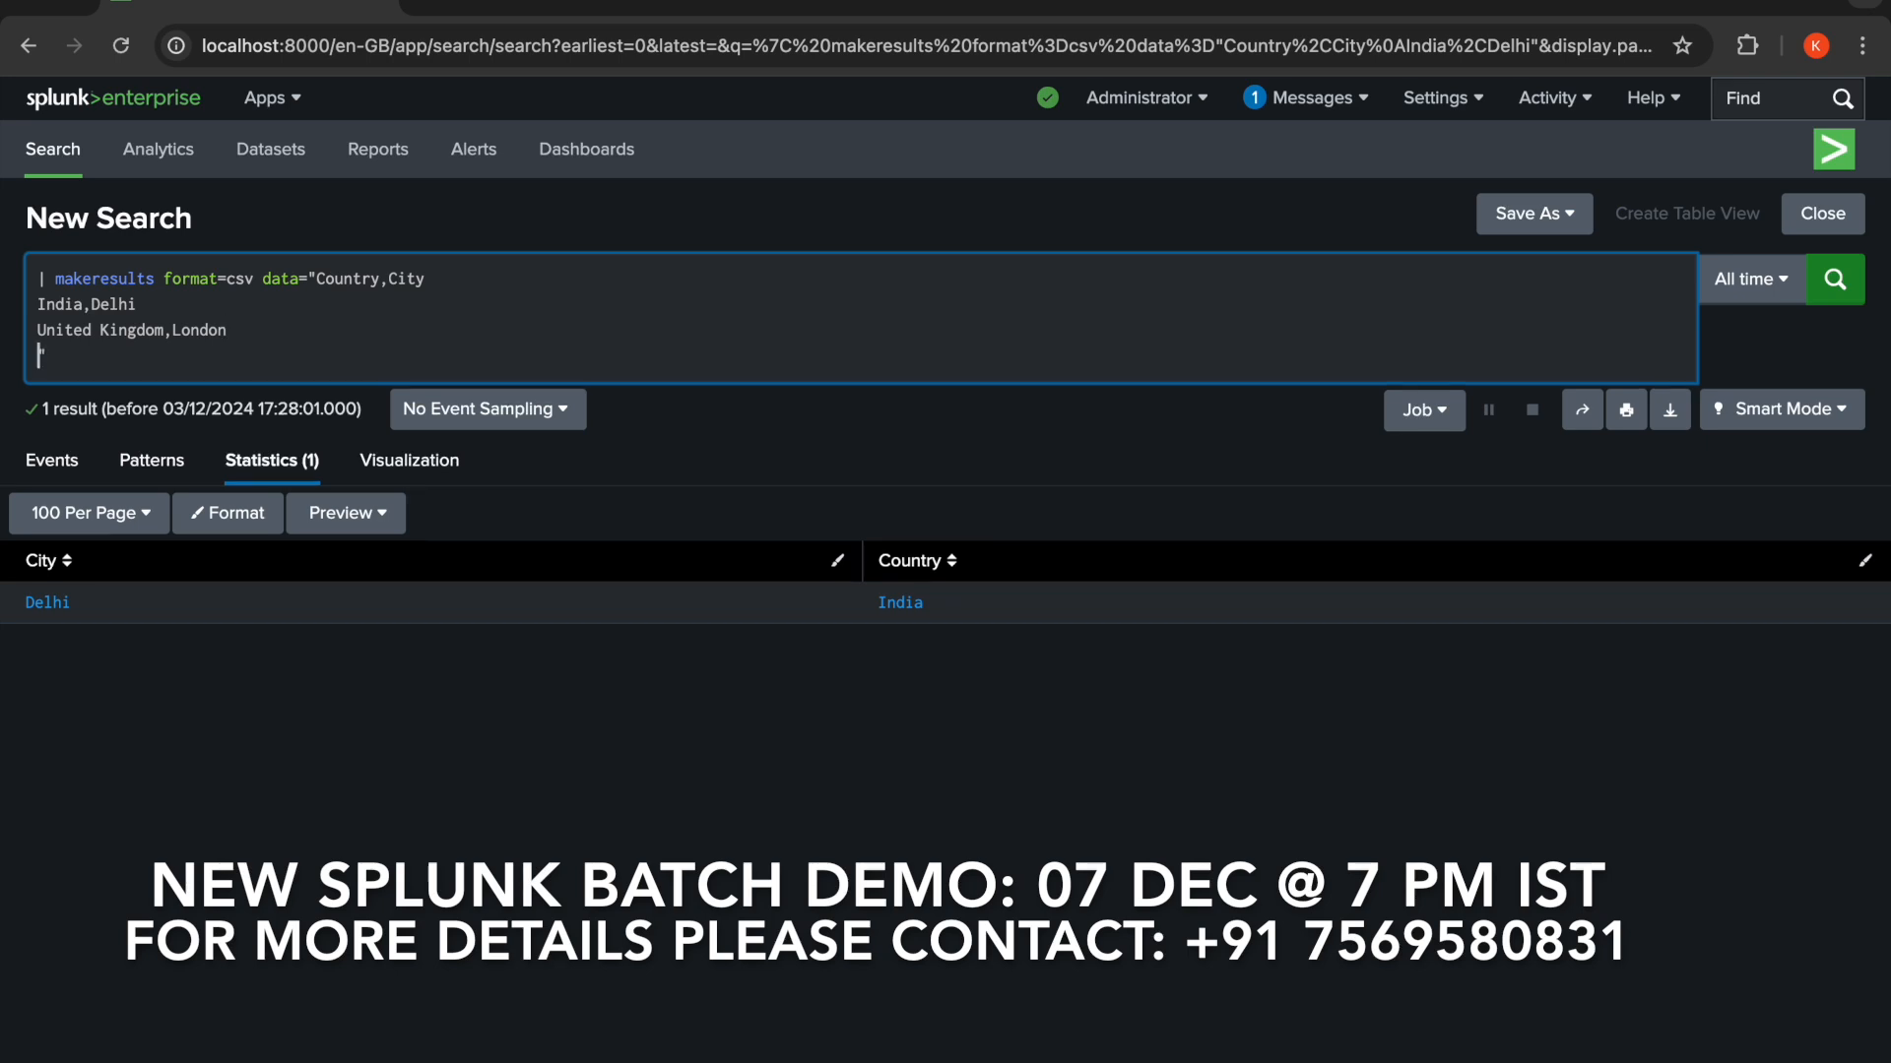
{"action": "type", "text": "Germany,Berlin"}
{"action": "key", "text": "Return"}
{"action": "type", "text": "Russia"}
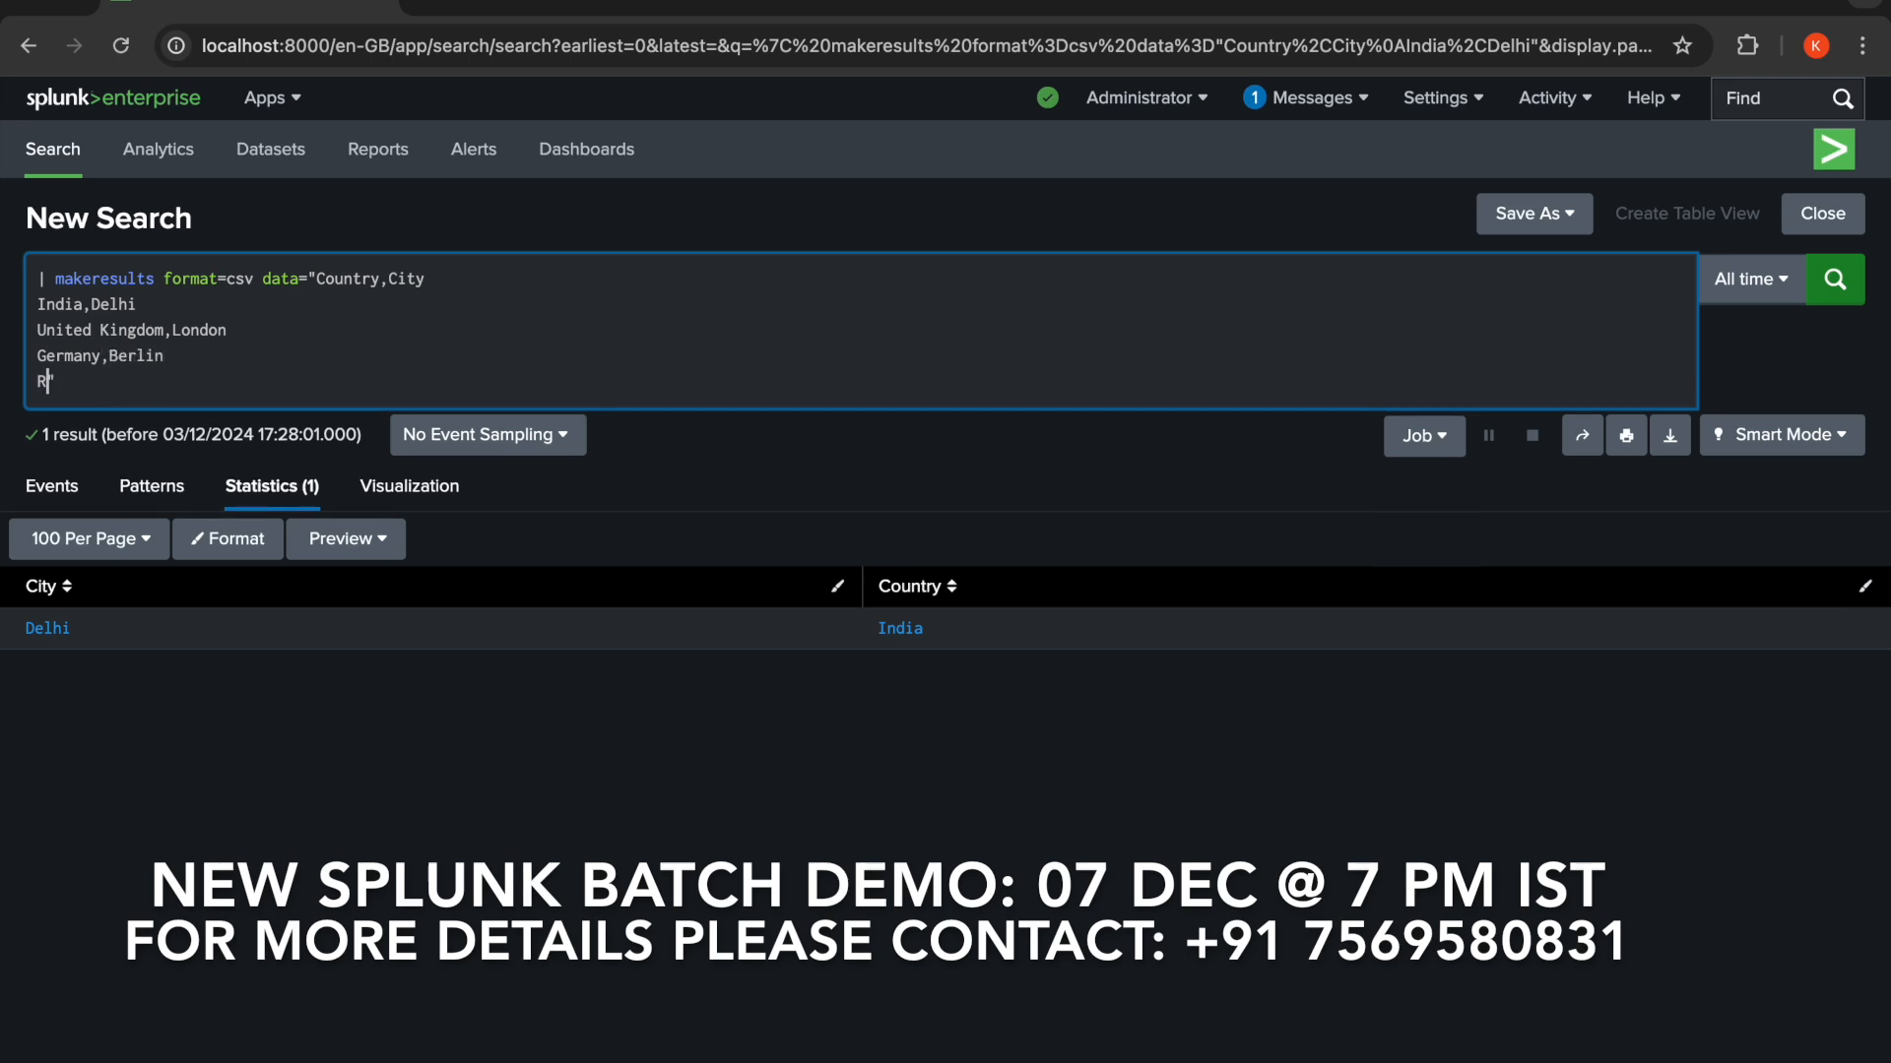
{"action": "type", "text": ",MO"}
{"action": "key", "text": "BackSpace"}
{"action": "type", "text": "oscow"}
{"action": "left_click", "coordinate": [1847, 283]}
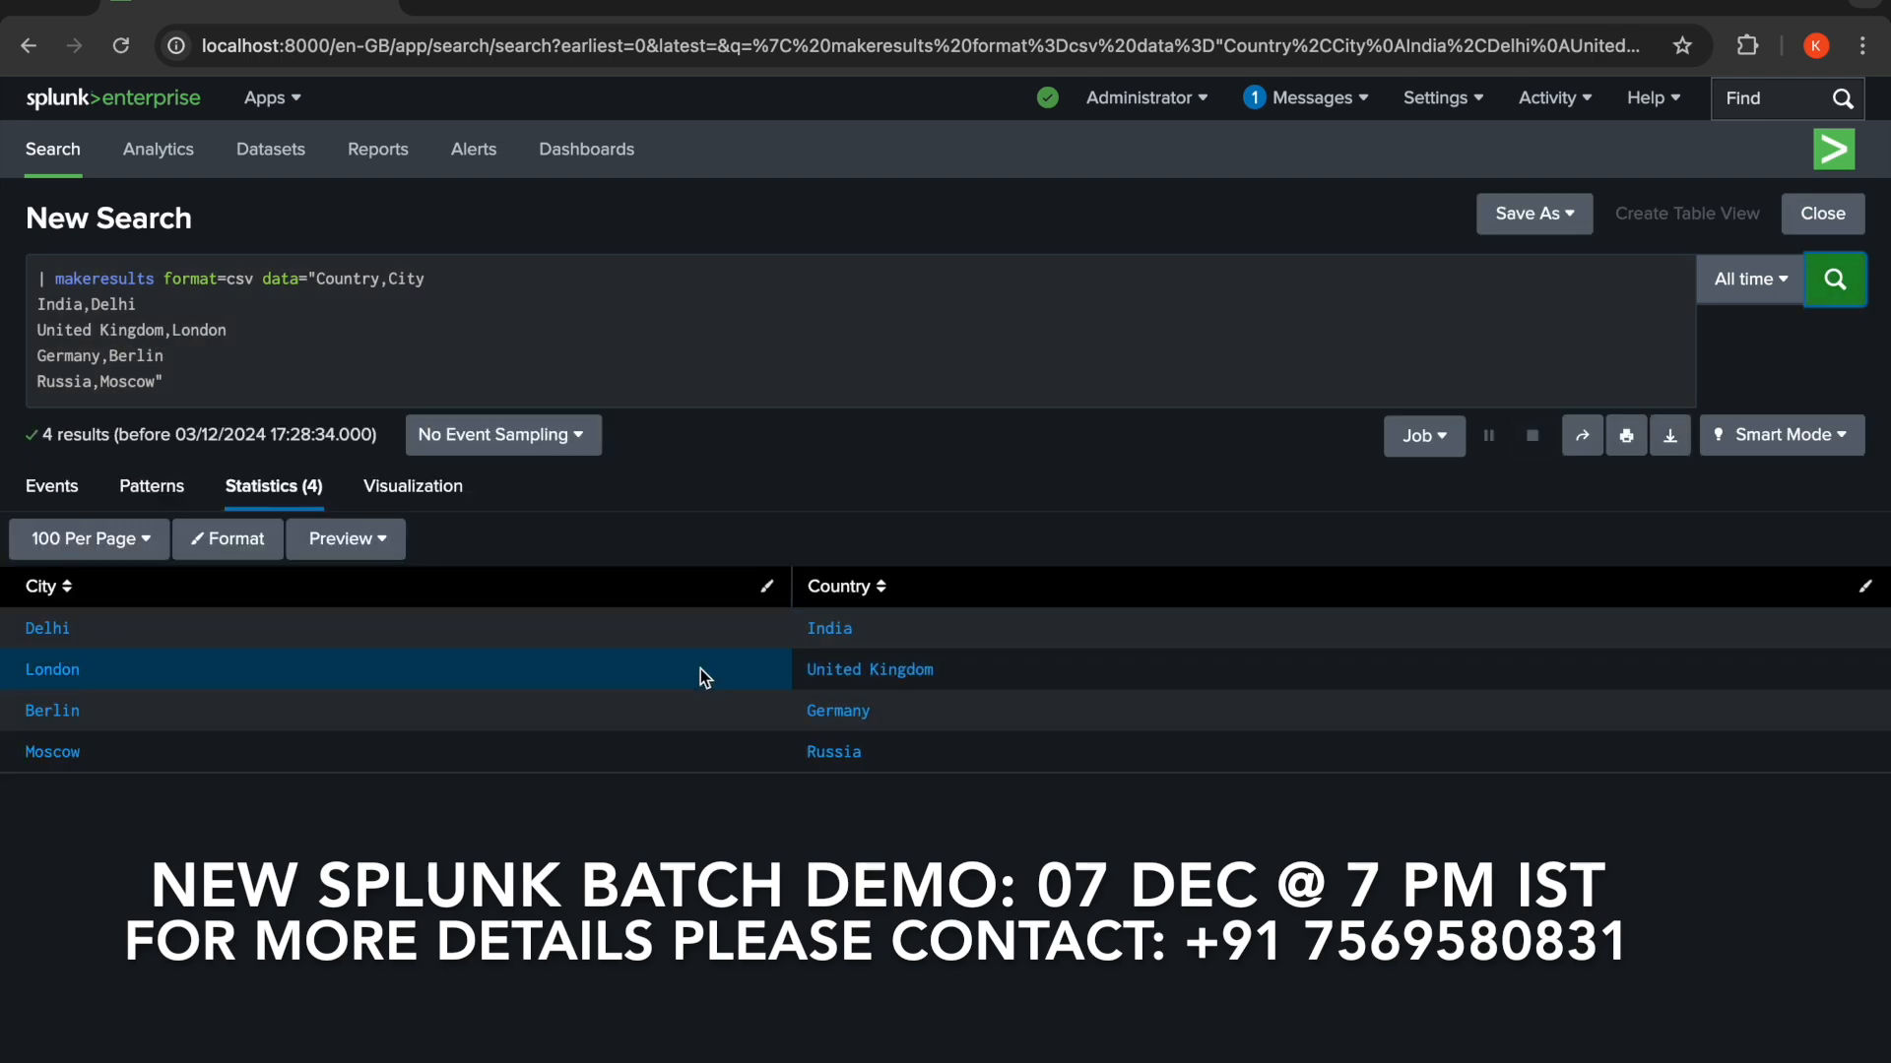